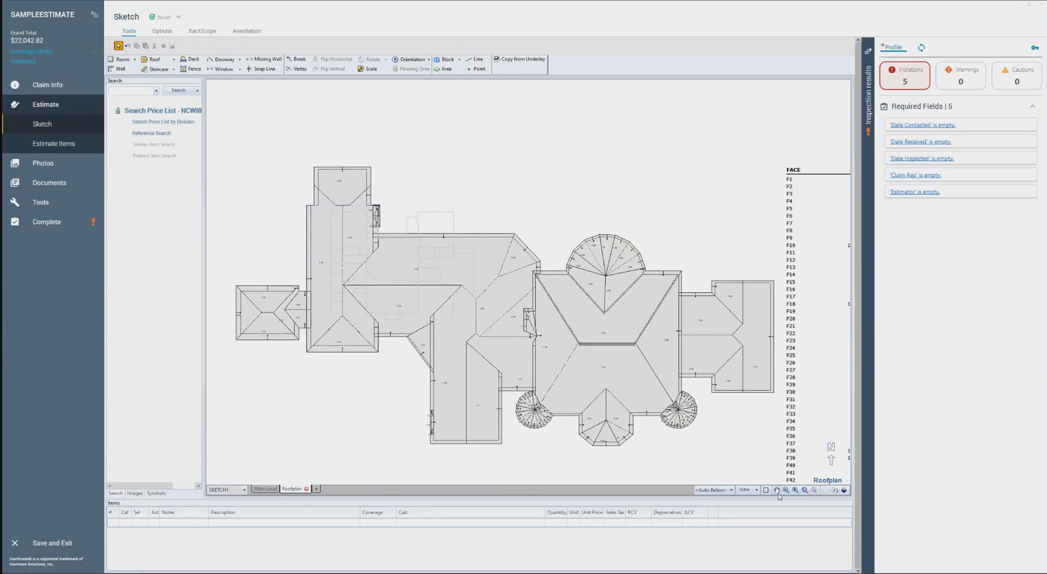
Examine the overall roof plan and the face table listing each face's area, squares and slope
click(777, 490)
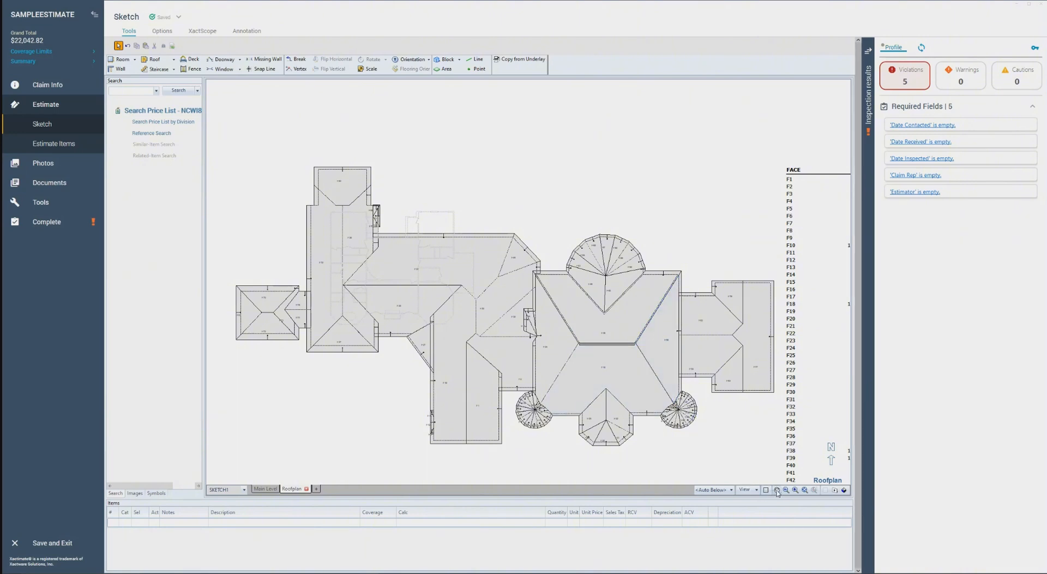
scroll(606, 414, up, 2)
scroll(624, 372, down, 1)
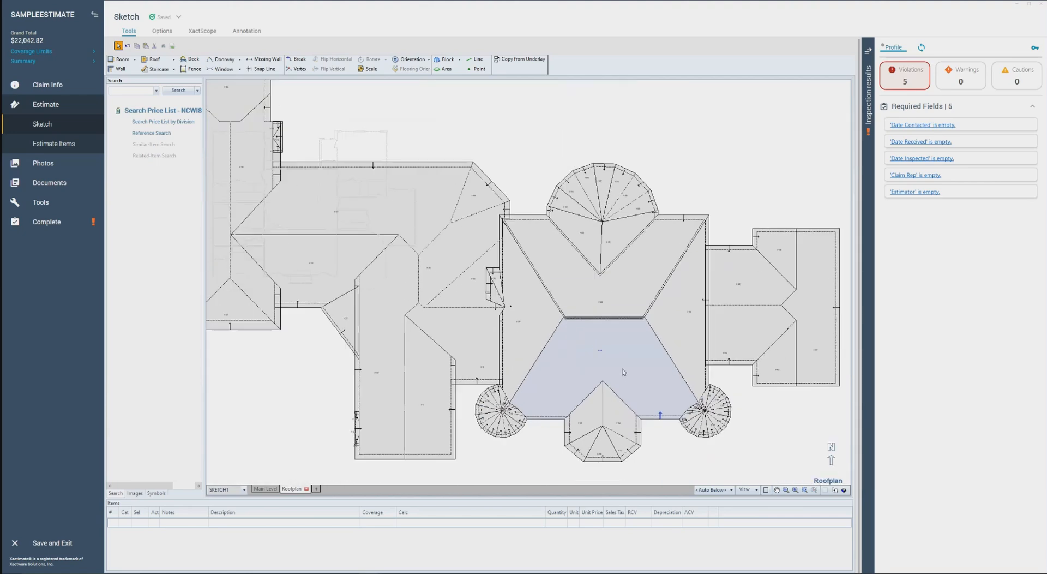
scroll(624, 372, down, 2)
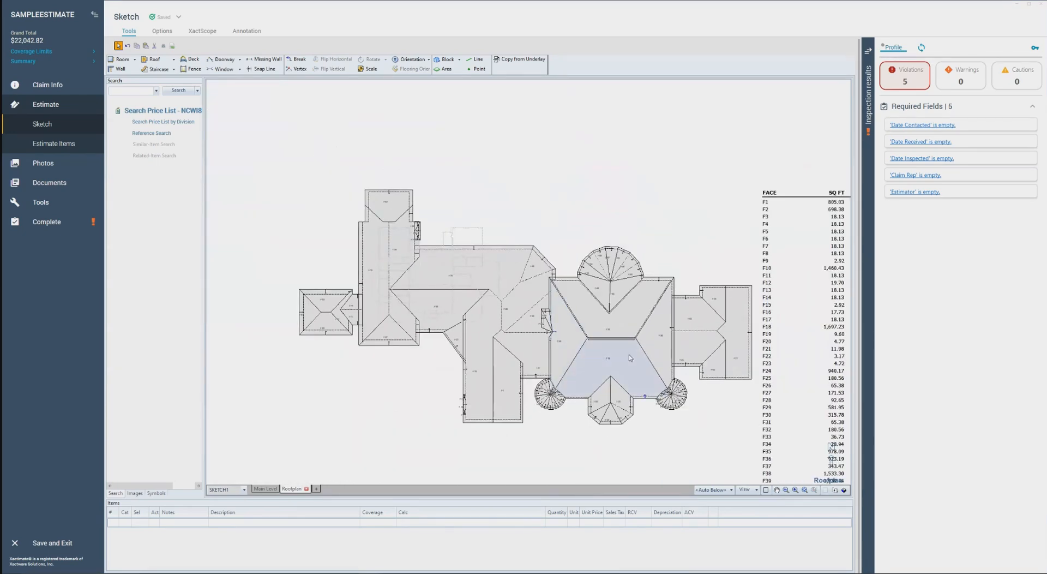
click(777, 490)
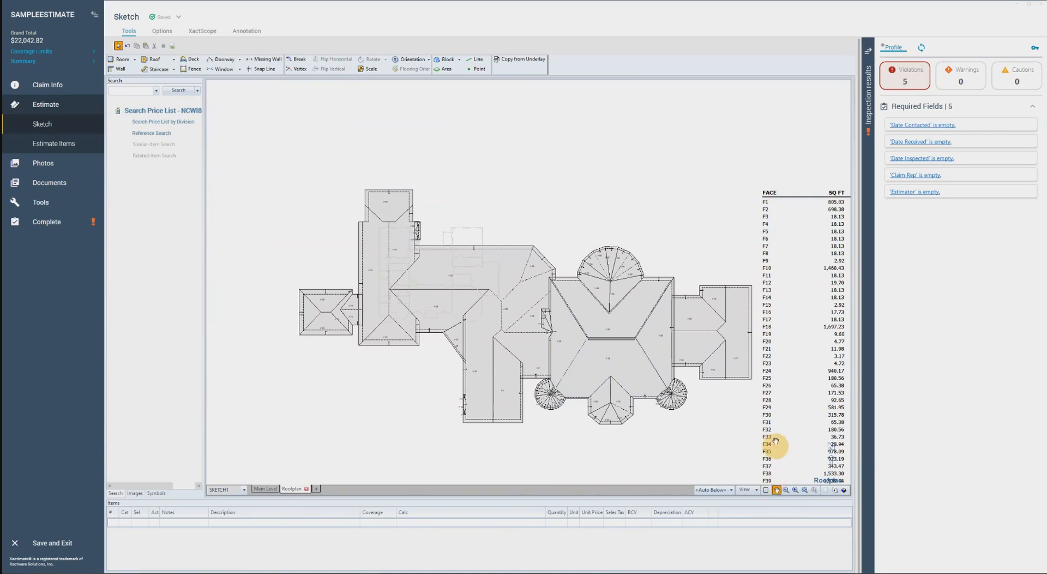
drag(779, 444, 791, 391)
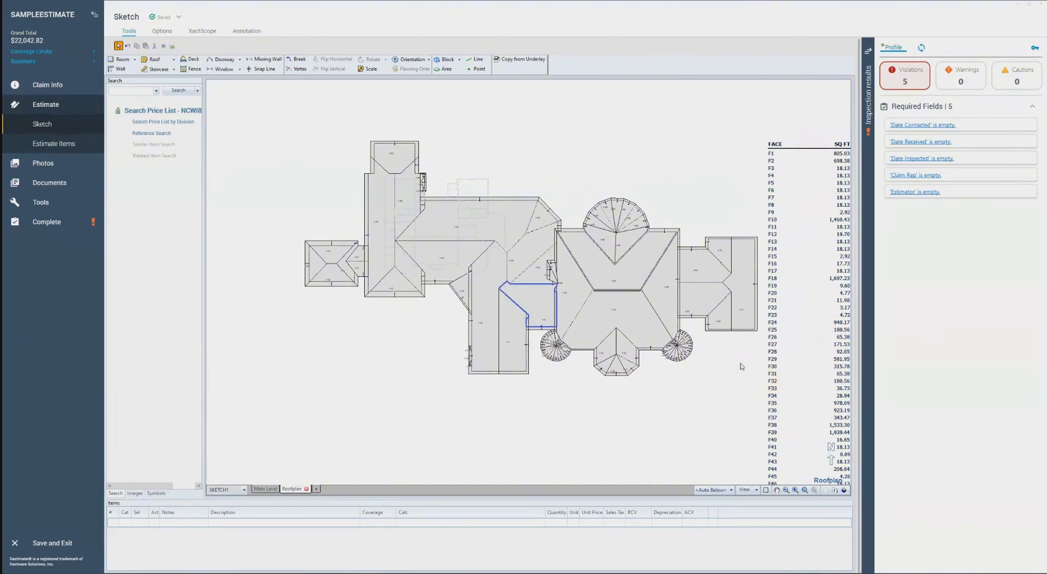
click(777, 490)
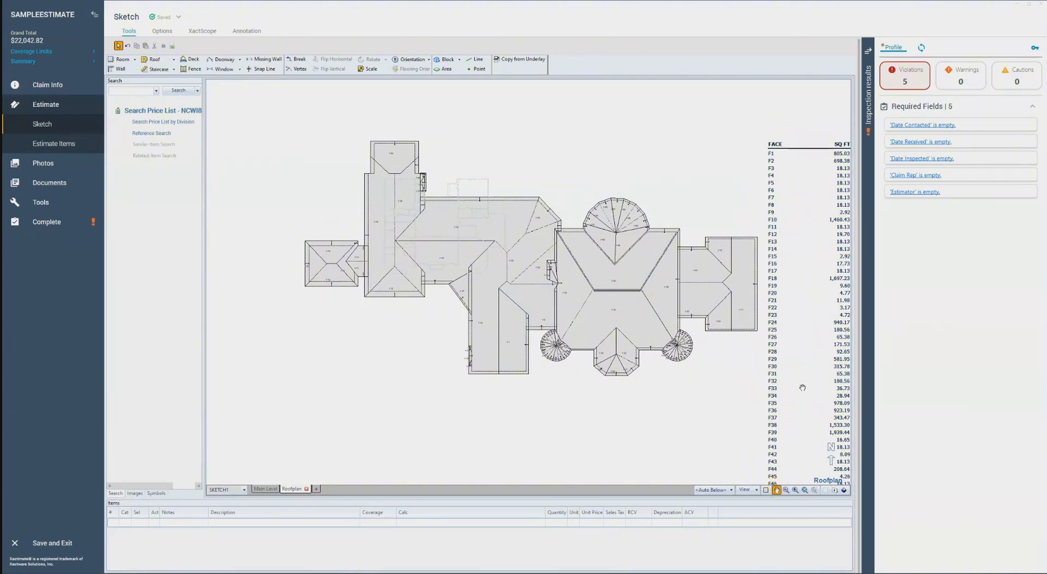
drag(811, 397, 745, 476)
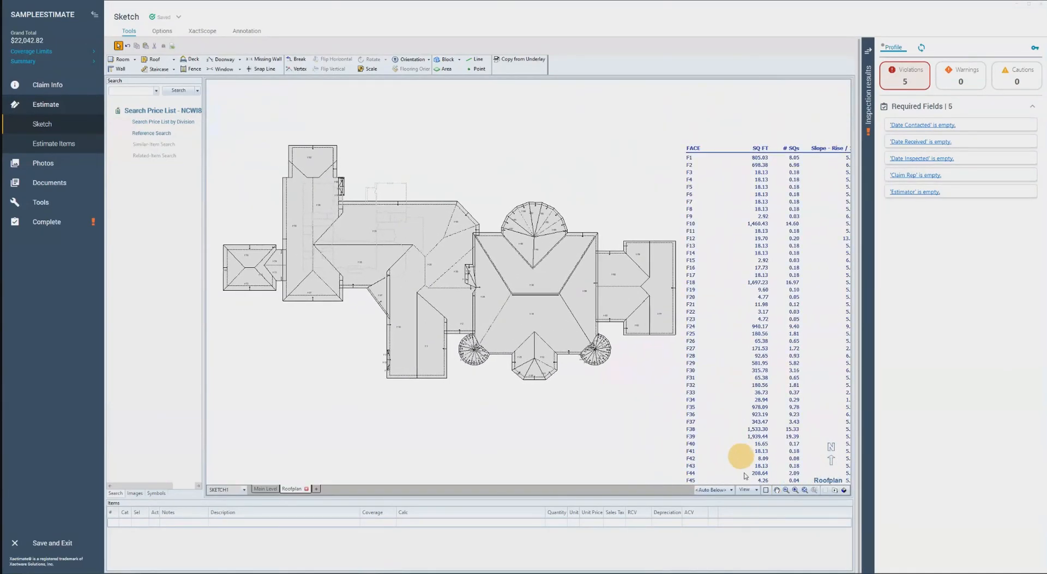
Show the measurements on the roof plan and look over the edge dimensions
click(747, 490)
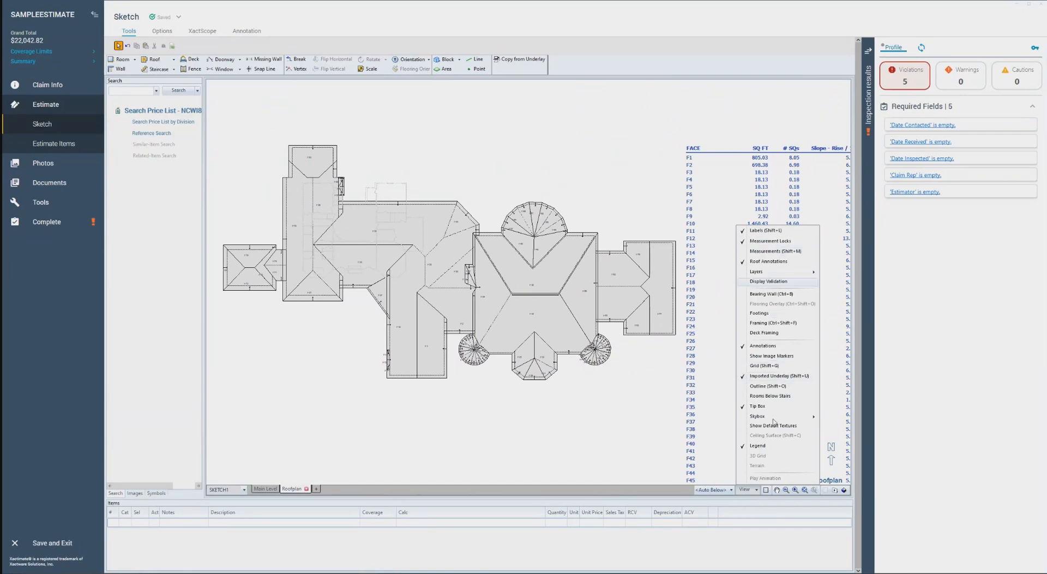
click(780, 252)
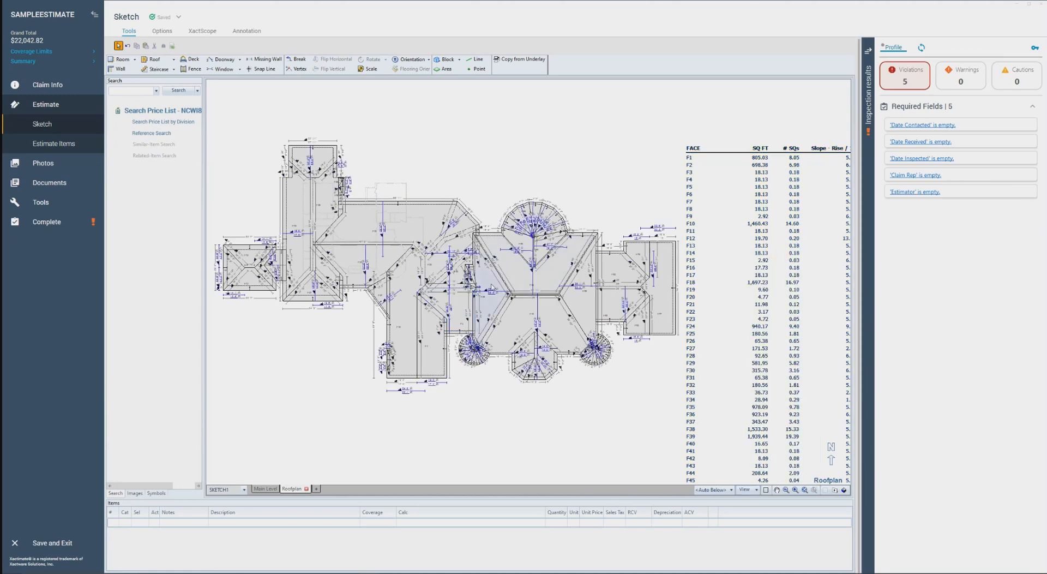
click(746, 489)
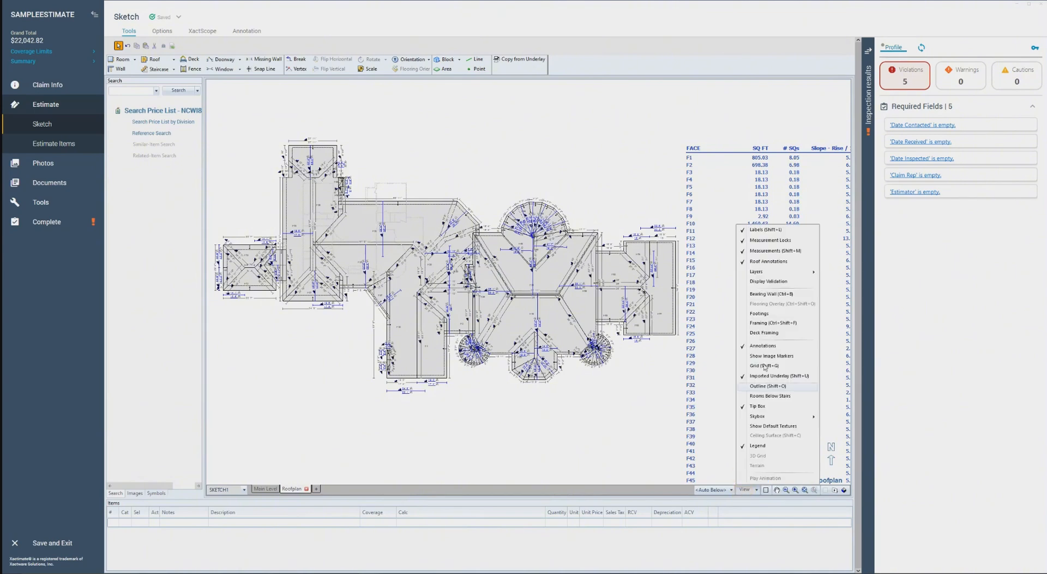
scroll(588, 324, up, 6)
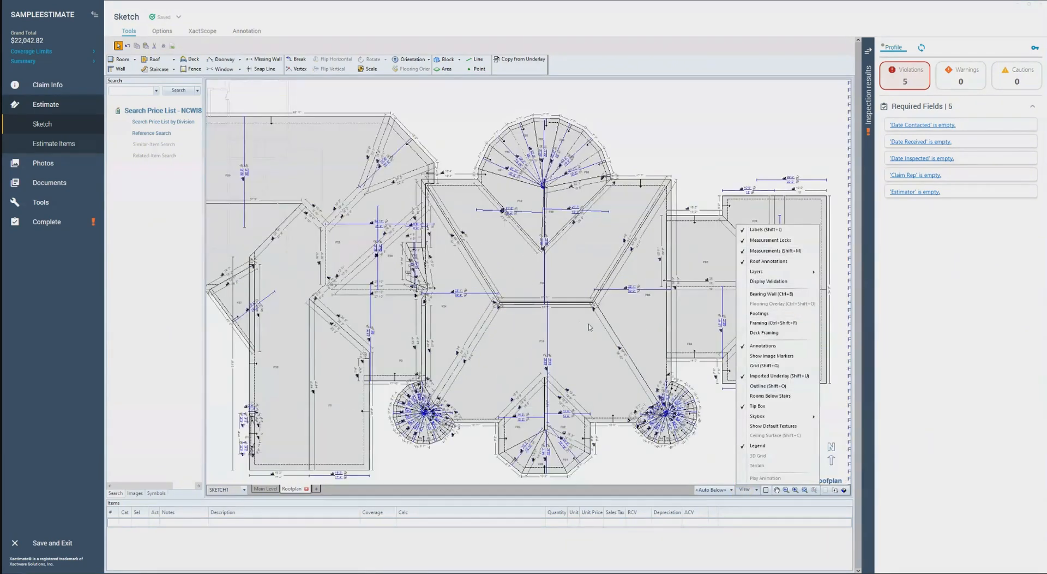
scroll(588, 324, down, 7)
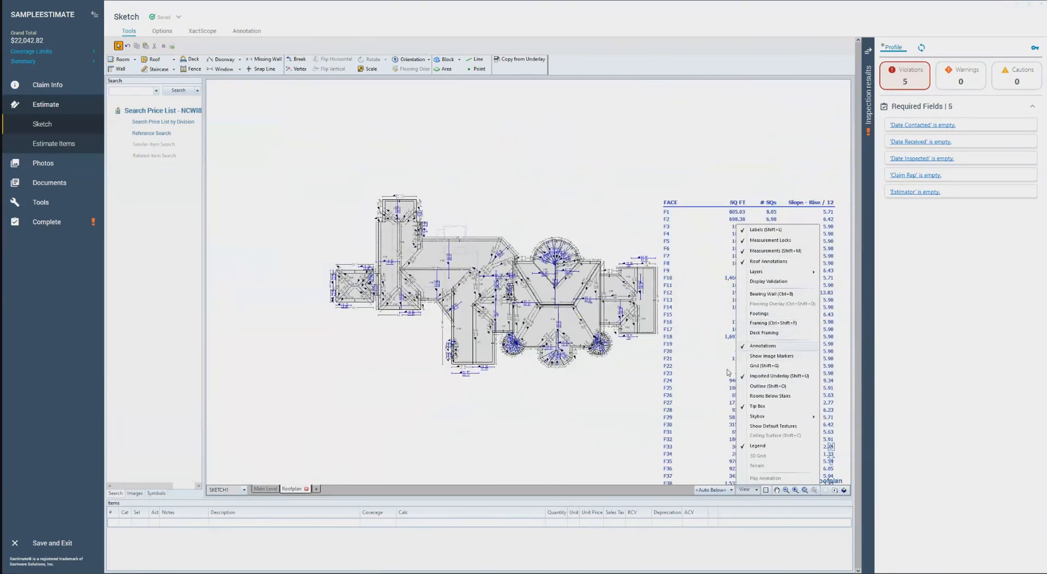
click(621, 388)
drag(606, 385, 654, 393)
Switch the roof annotations off and on again, and hide the measurements on the roof plan
click(745, 490)
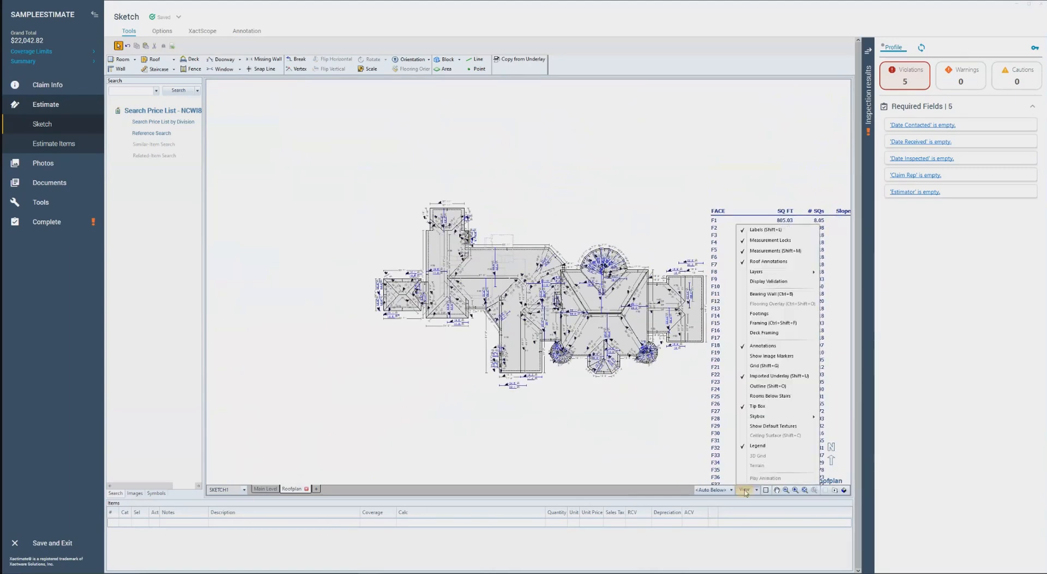
click(767, 263)
click(746, 490)
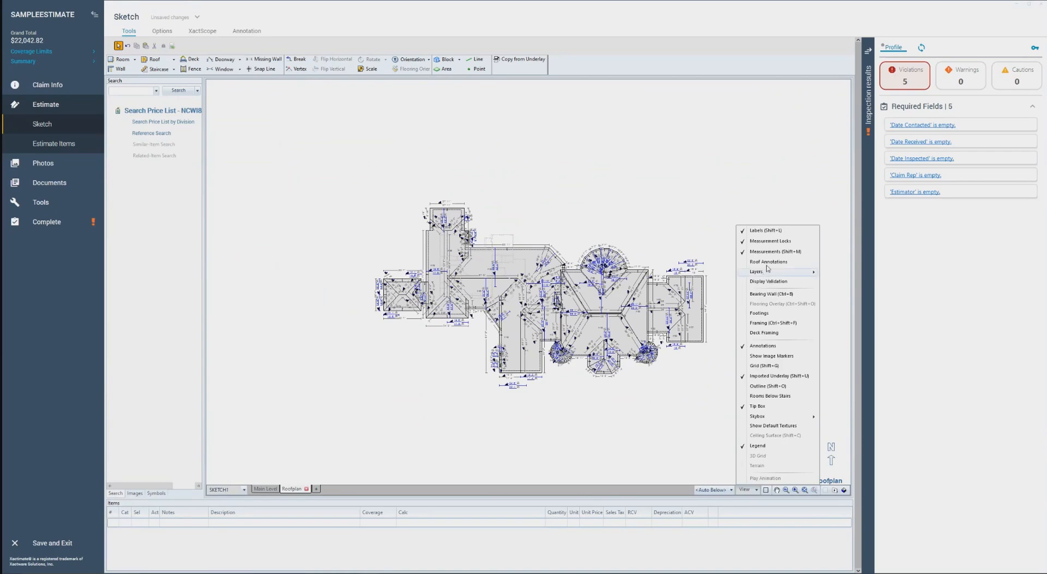
click(766, 261)
click(746, 491)
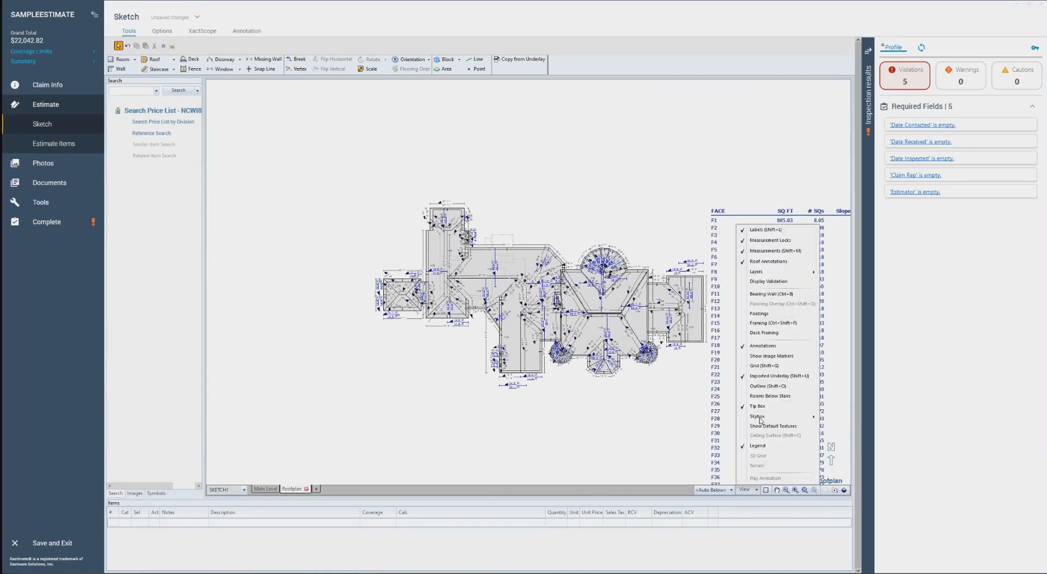
click(786, 253)
Select the V-shaped roof face north of the main ridge and open its roof properties
scroll(618, 333, up, 3)
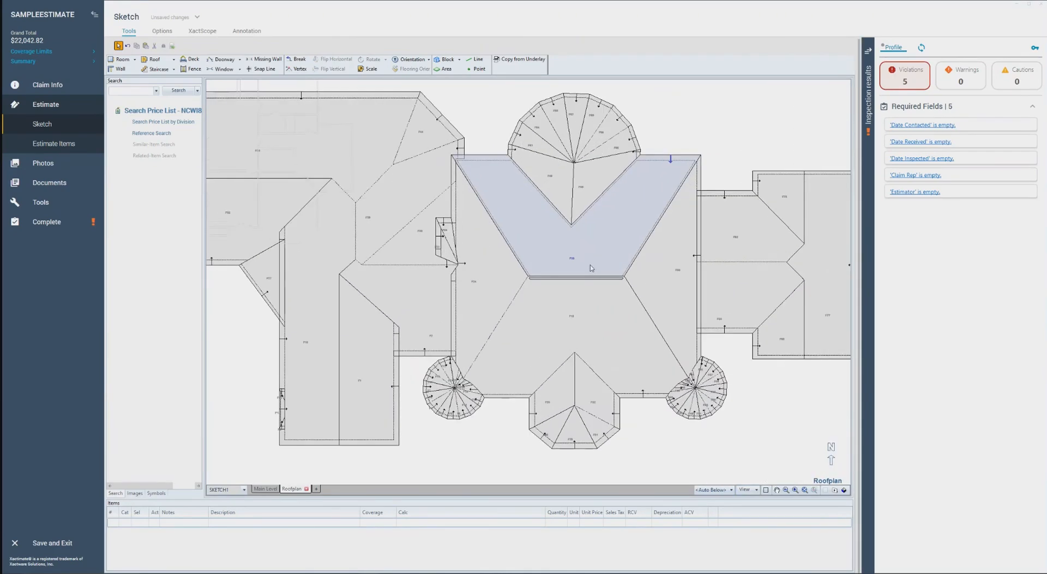
click(592, 268)
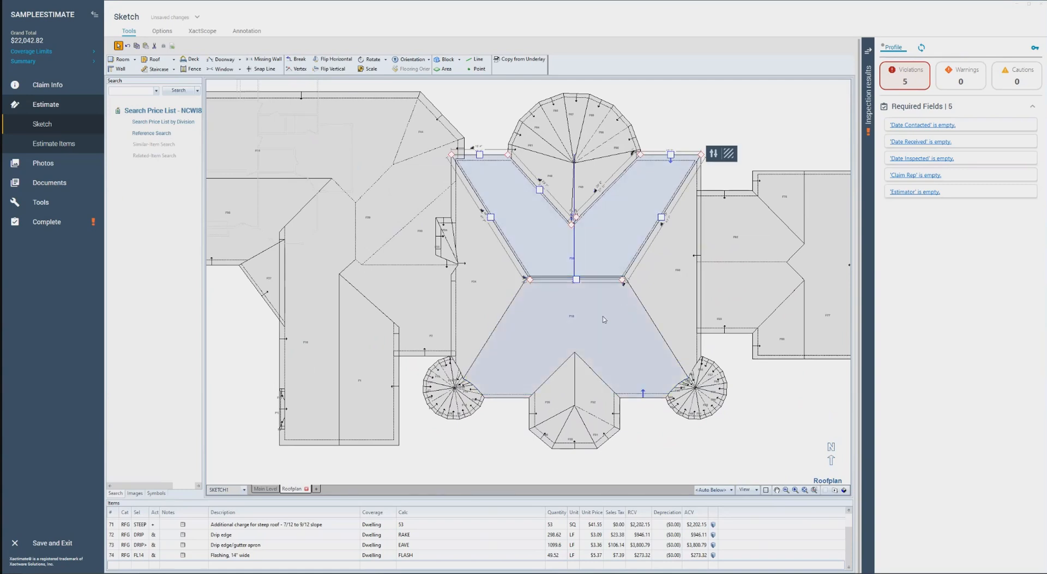
scroll(606, 323, down, 2)
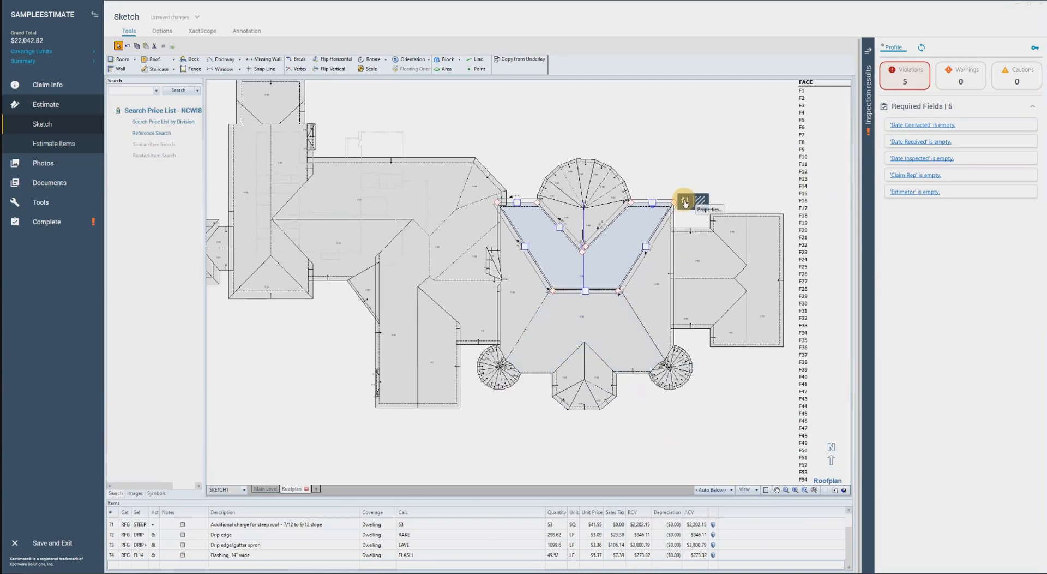
click(700, 201)
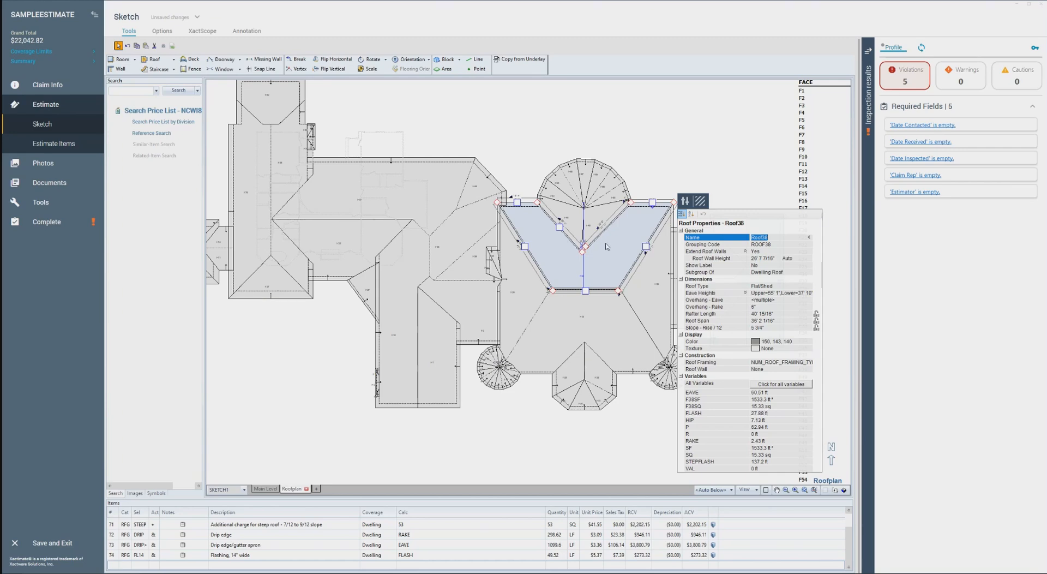
Check the V-shaped roof face's label up close and review the list of all its variables
scroll(607, 247, up, 5)
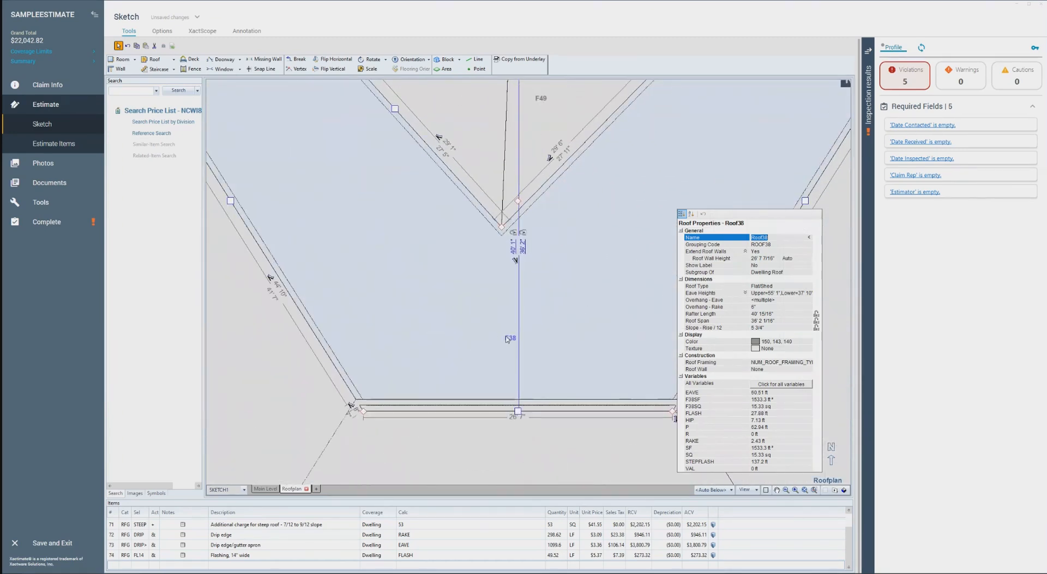
click(510, 340)
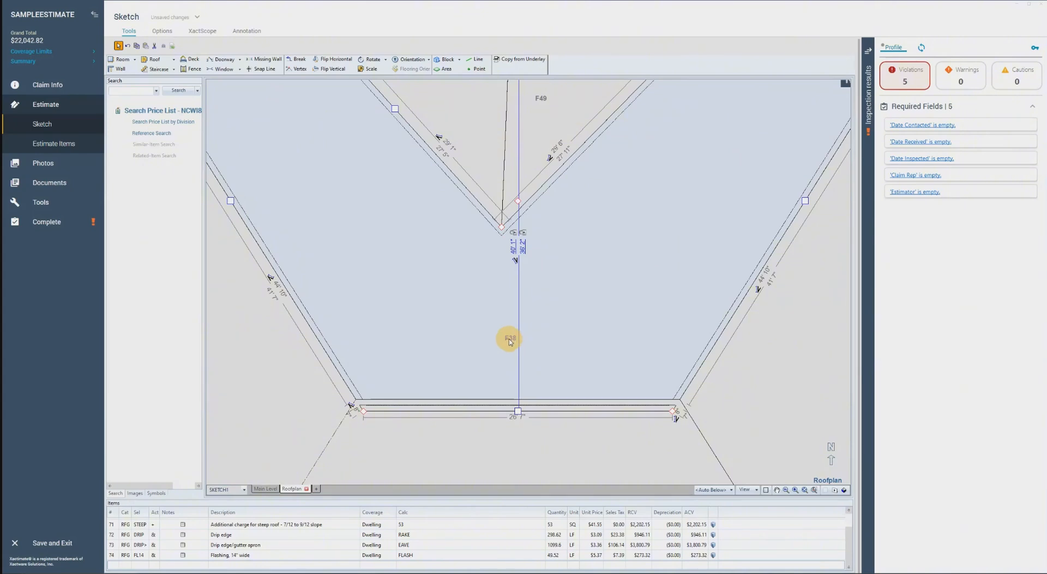
click(588, 315)
scroll(584, 315, down, 2)
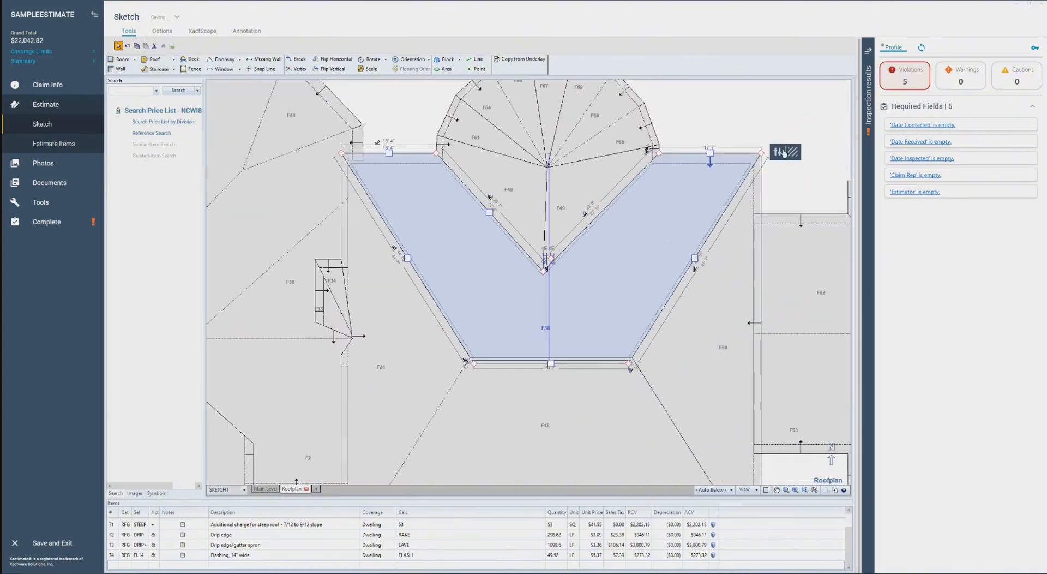
click(784, 153)
click(875, 334)
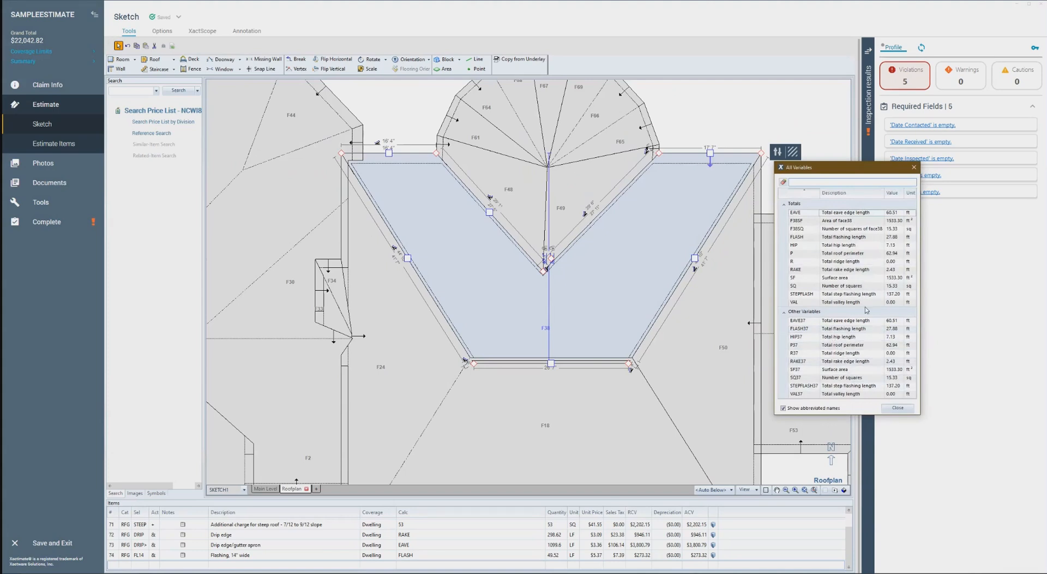
click(914, 167)
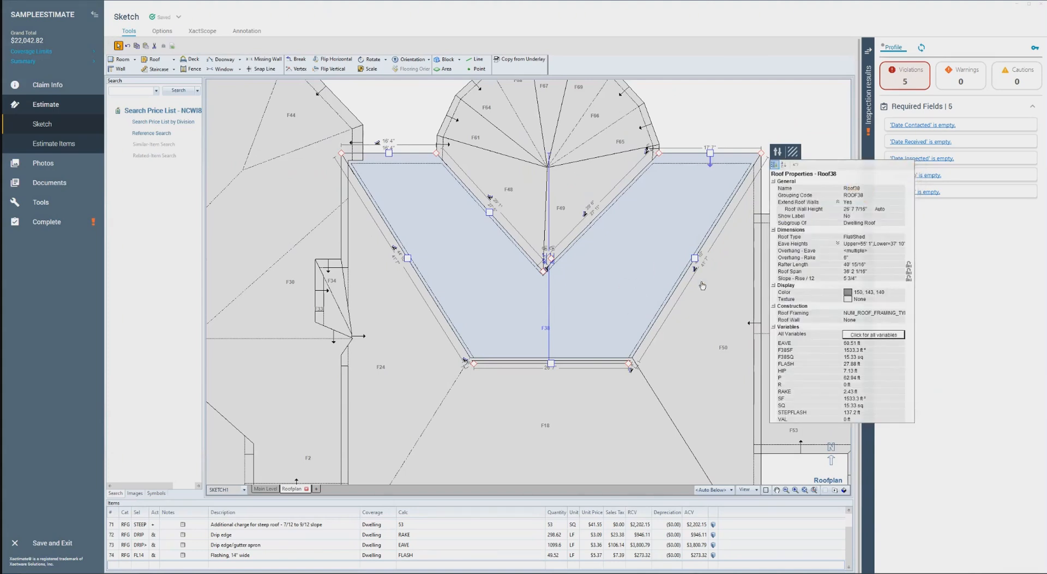
Leave the roof face's properties and open the list of estimate items
click(636, 281)
scroll(636, 283, down, 3)
click(720, 195)
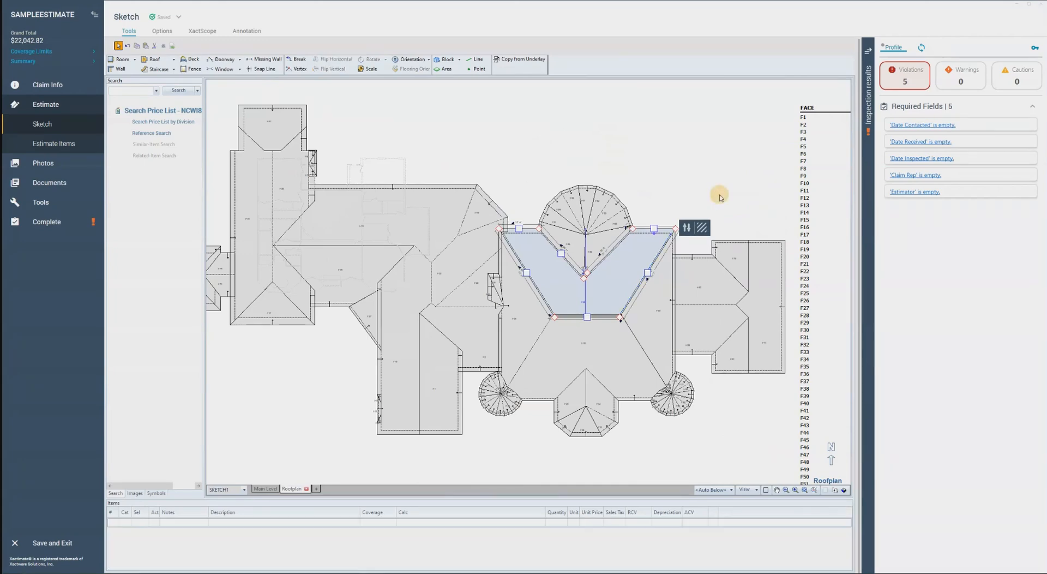
drag(716, 198, 740, 195)
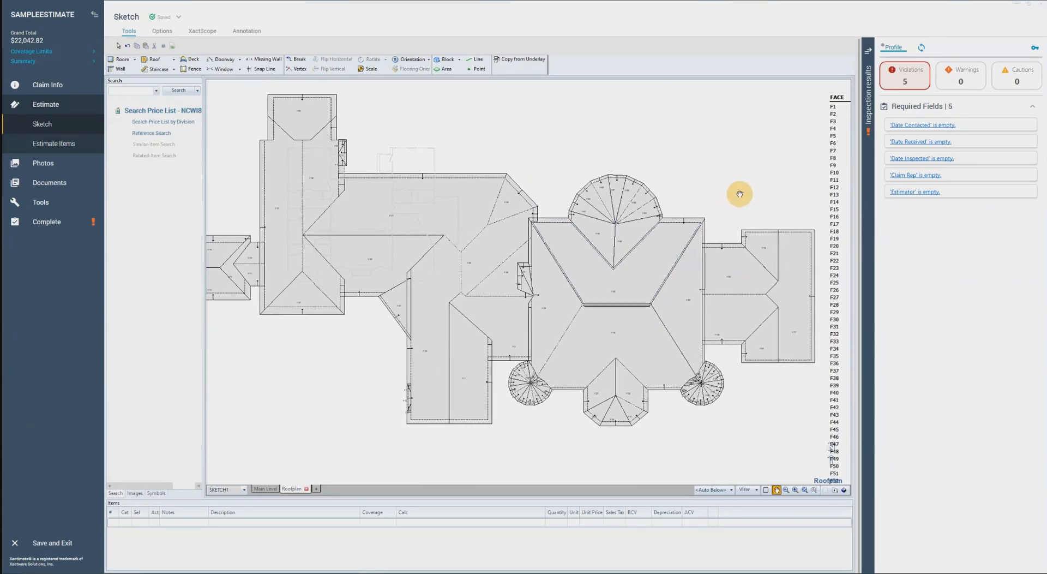
click(646, 282)
click(76, 144)
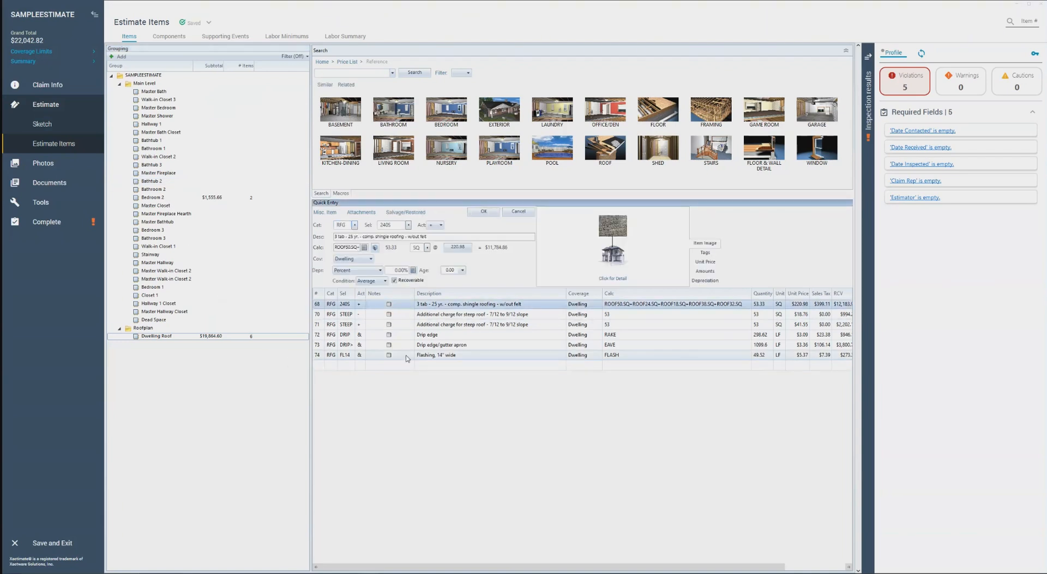
Try F38.SQ as the calculation for the 3 tab 25 yr. comp. shingle roofing item
click(628, 307)
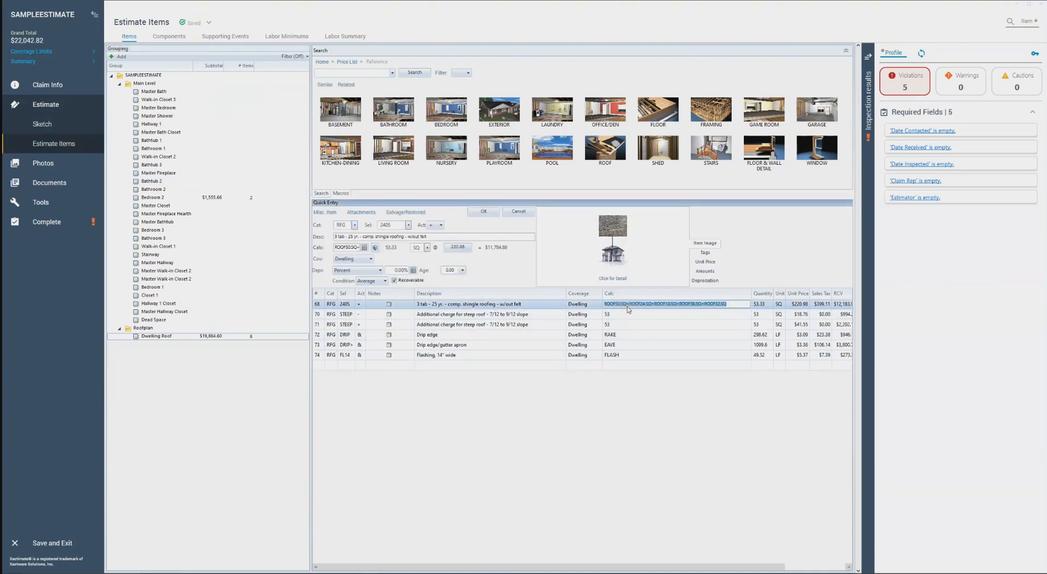
text(F38)
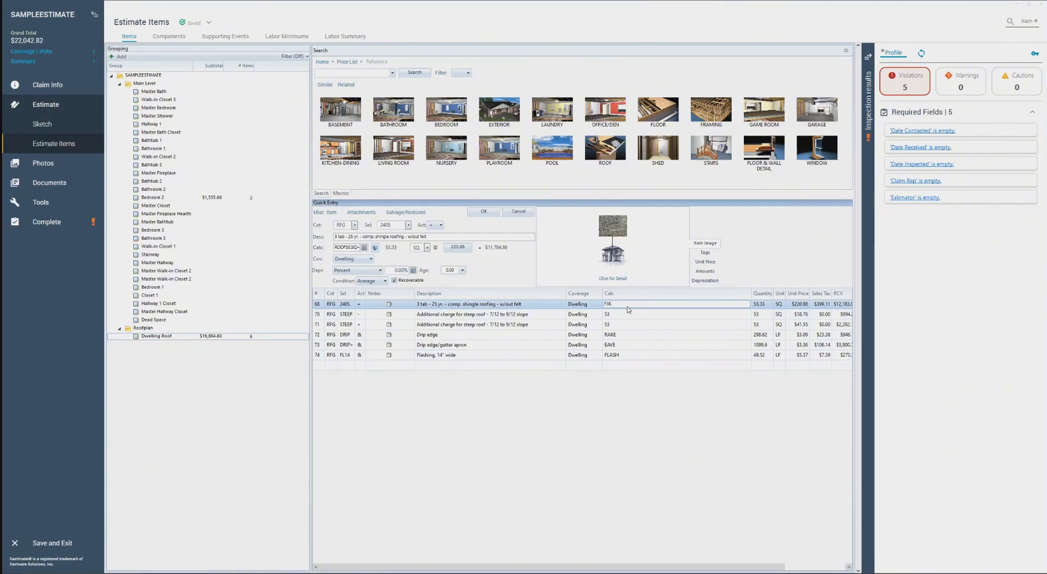
click(390, 317)
click(393, 305)
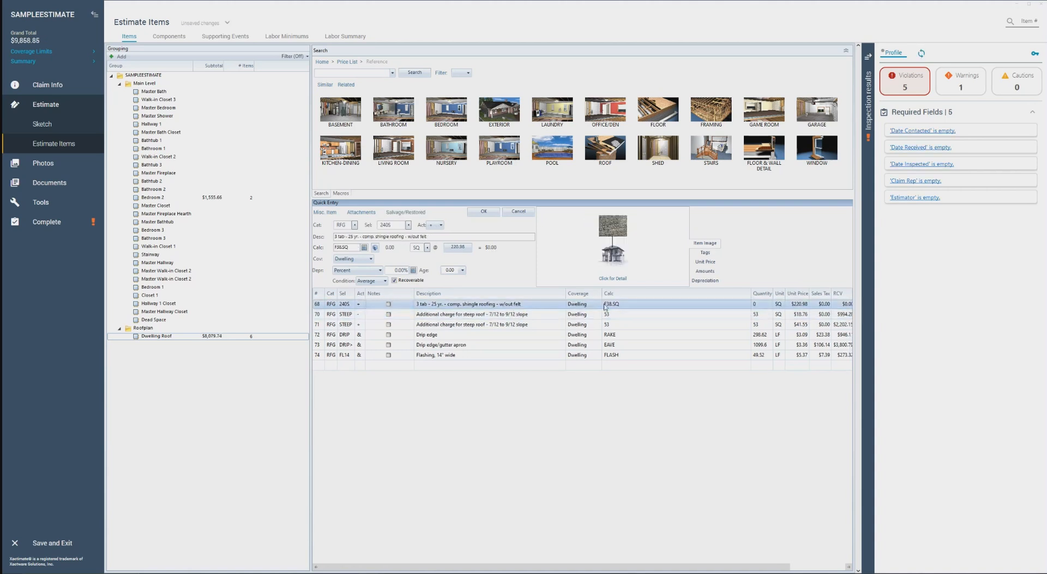
Replace the 3 tab shingle roofing item's calculation with SQ
click(638, 304)
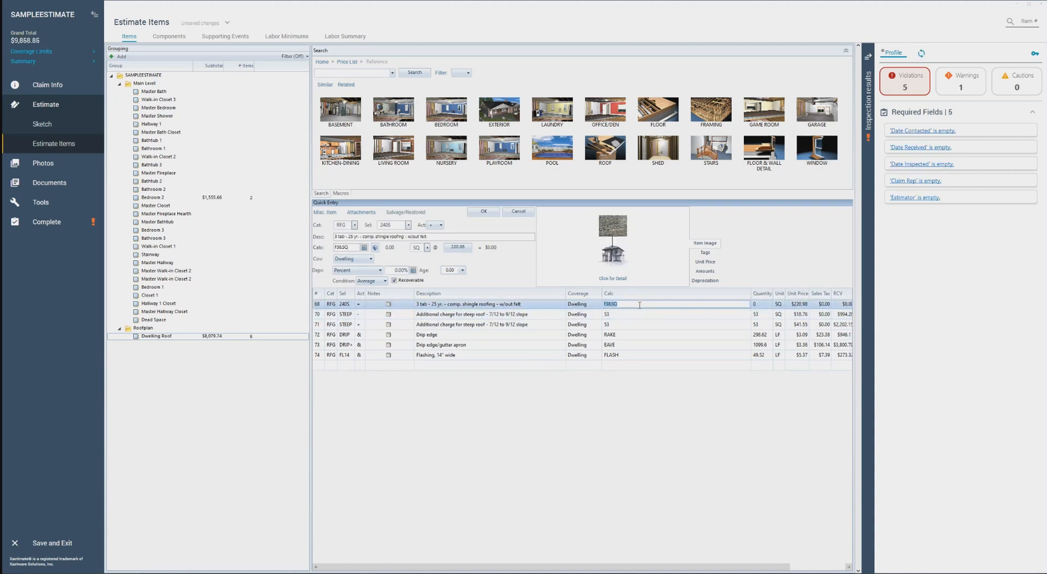
text(SQ)
click(389, 316)
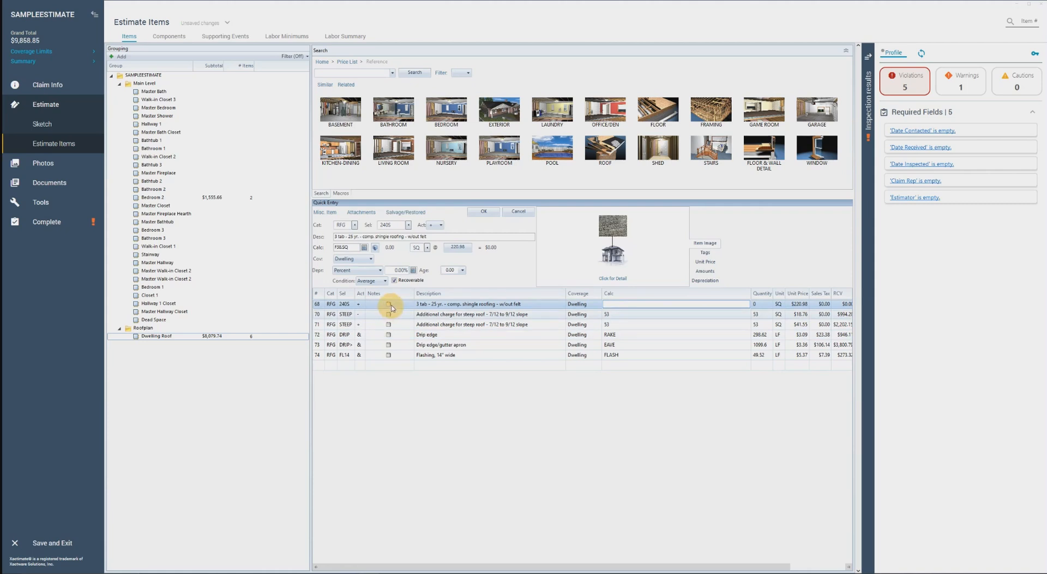
click(393, 304)
Set the 3 tab shingle roofing item's calculation to ROOF38.SQ and reselect that line item
click(639, 305)
text(ROOF38.SQ)
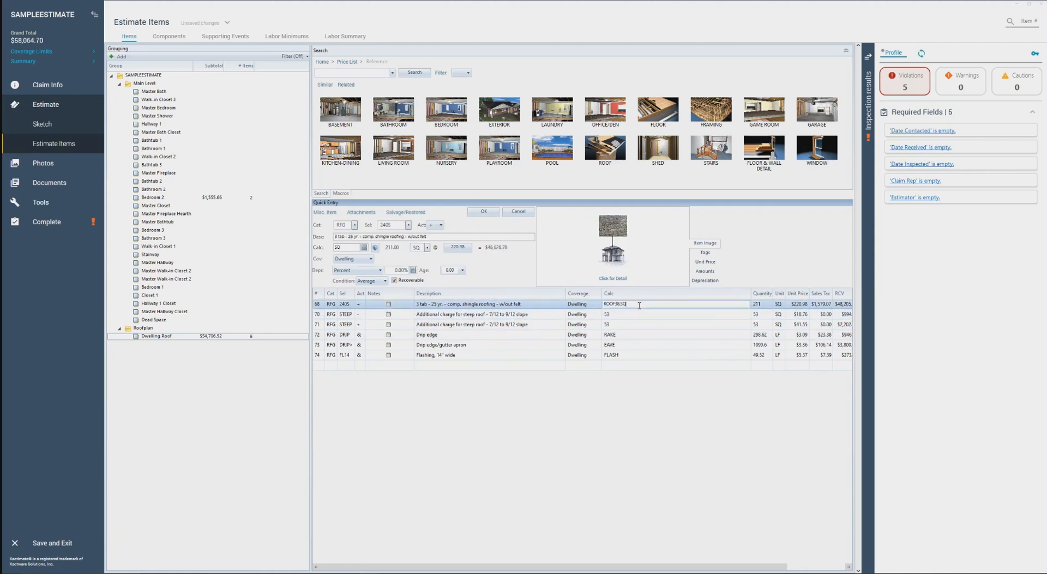
key(Return)
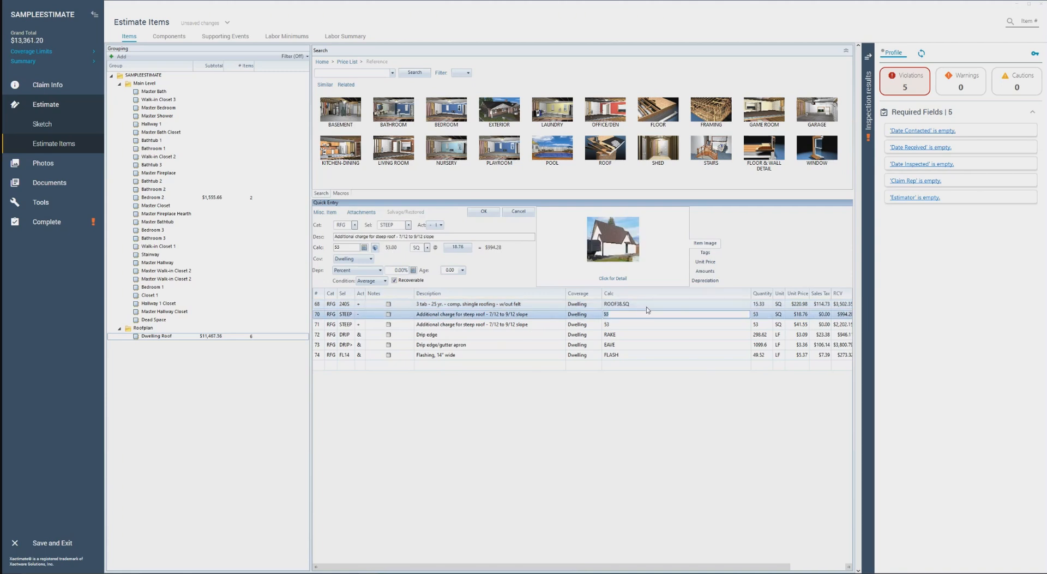
click(649, 303)
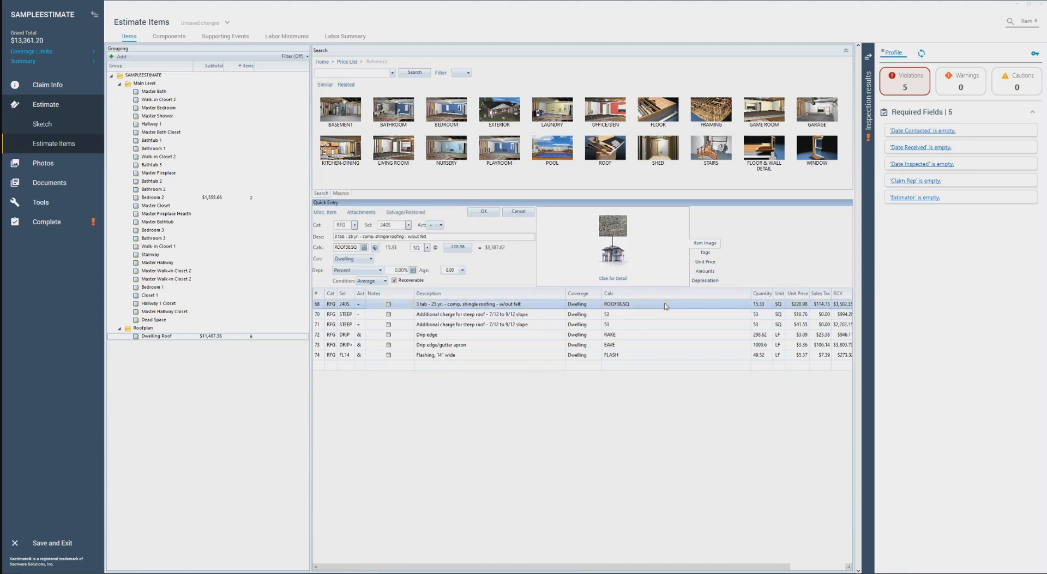
Return to the roof sketch and examine the V-shaped roof face's grouping code and its F38SQ and SQ variables
click(64, 131)
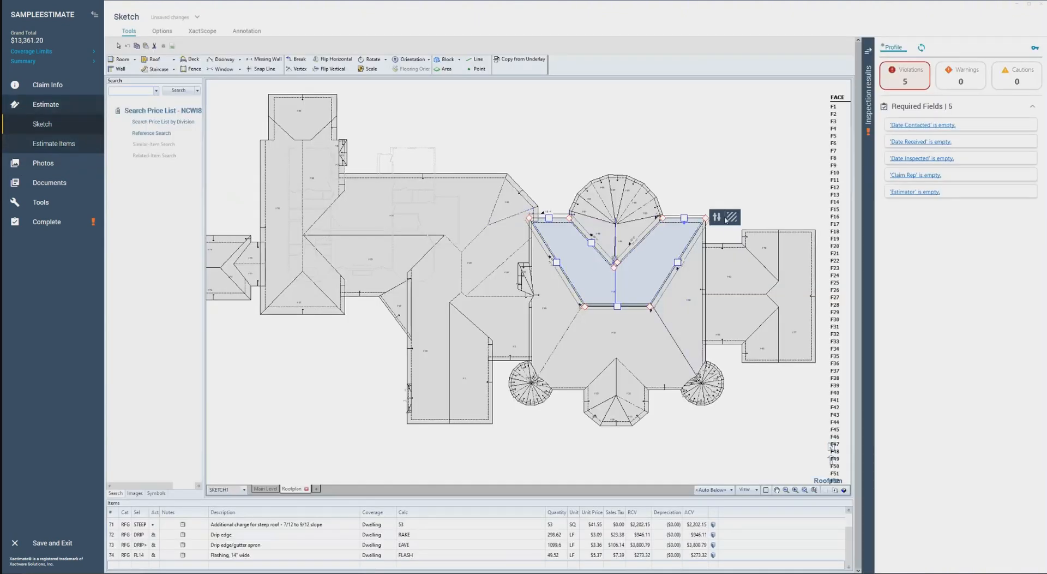
click(656, 260)
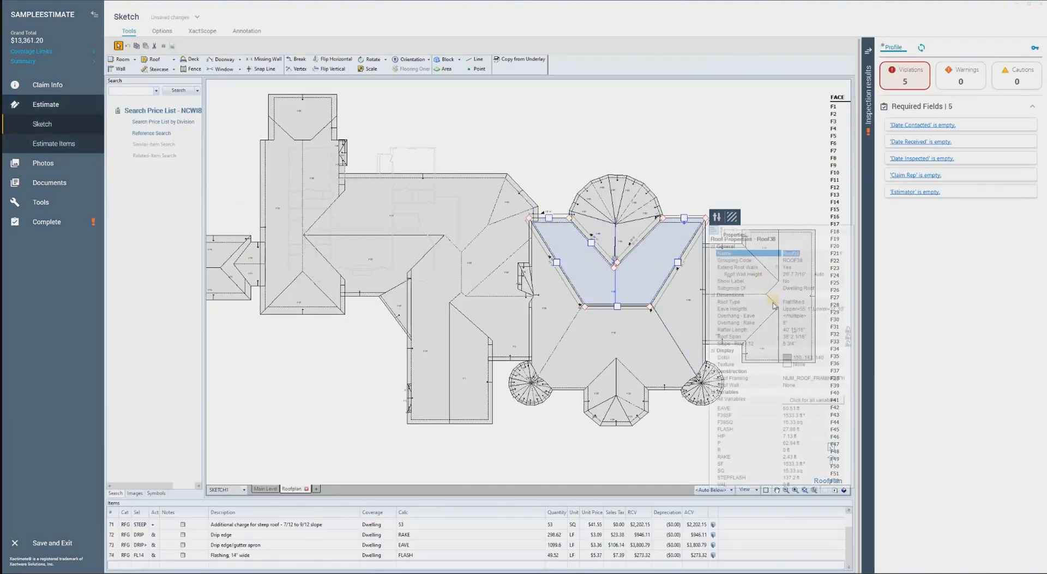
click(804, 262)
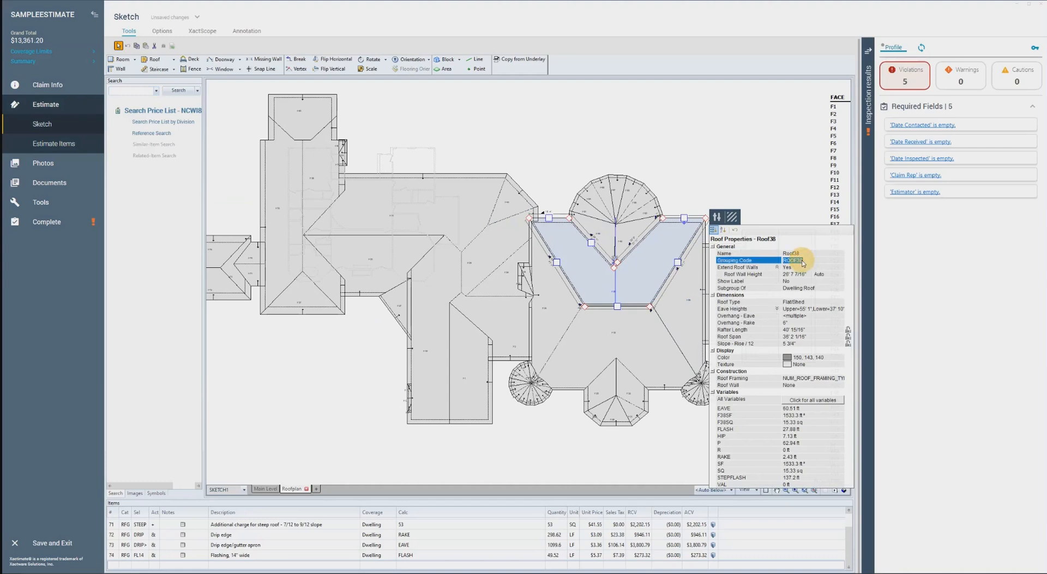
click(732, 424)
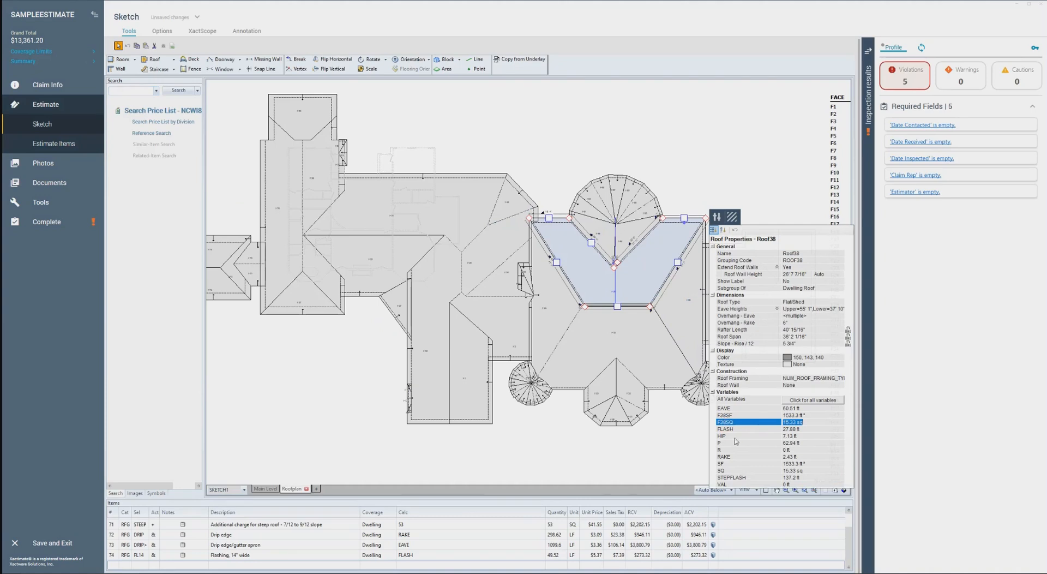
click(737, 471)
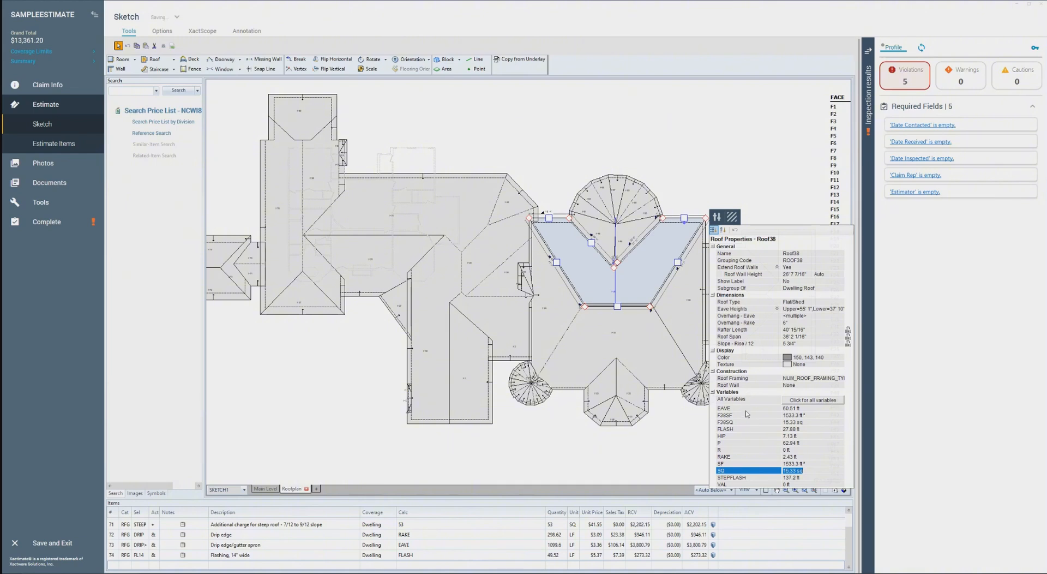
click(748, 450)
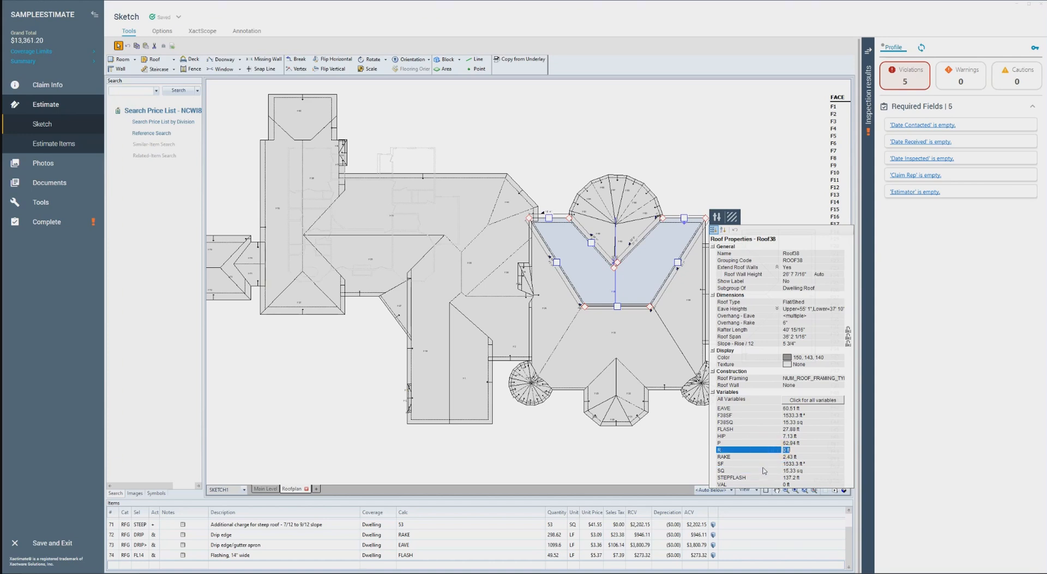
Close the face's properties, reselect the V-shaped roof face and delete all of its roofing line items
click(681, 447)
scroll(635, 366, down, 2)
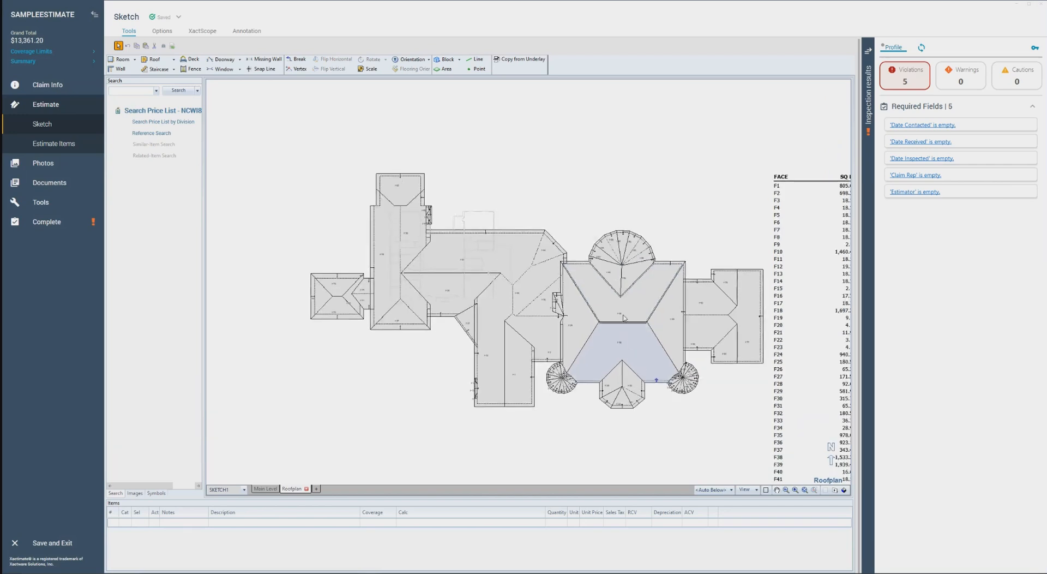
click(627, 308)
scroll(468, 545, up, 2)
click(207, 525)
scroll(199, 556, down, 2)
shift+click(192, 555)
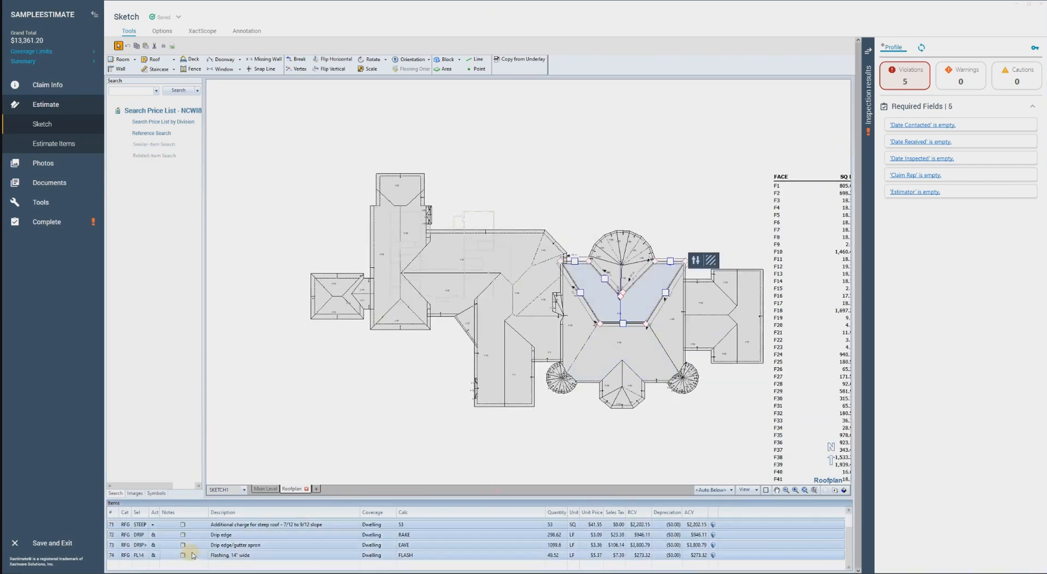
key(Delete)
click(123, 92)
text(rfg240s)
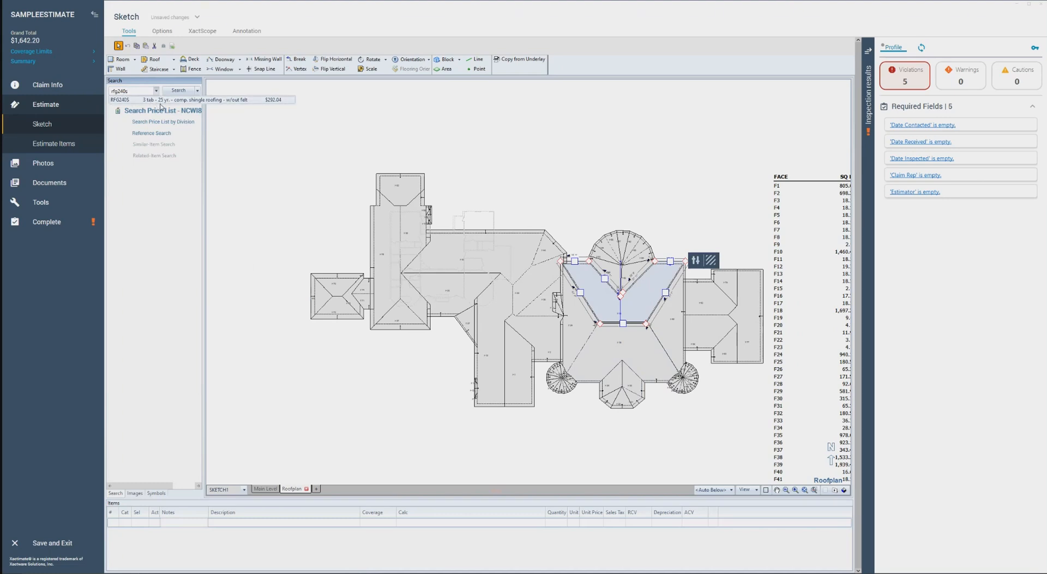
click(164, 102)
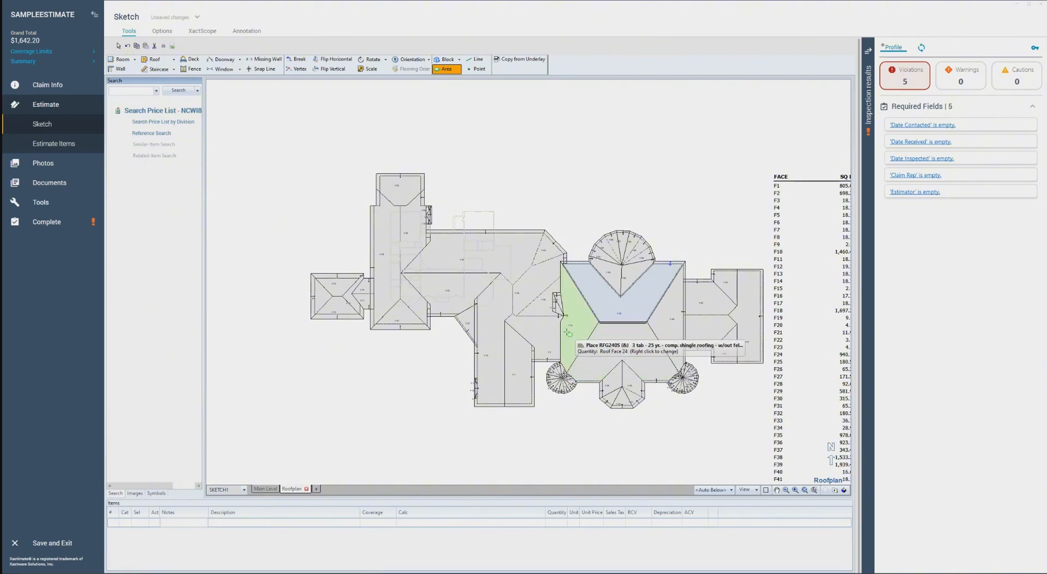
scroll(492, 259, up, 3)
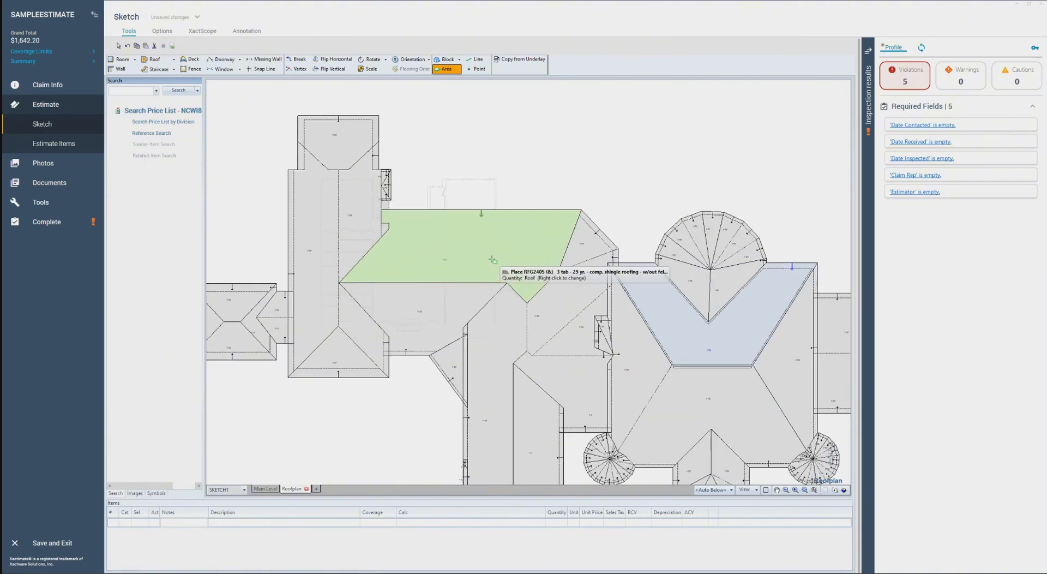
scroll(613, 296, down, 2)
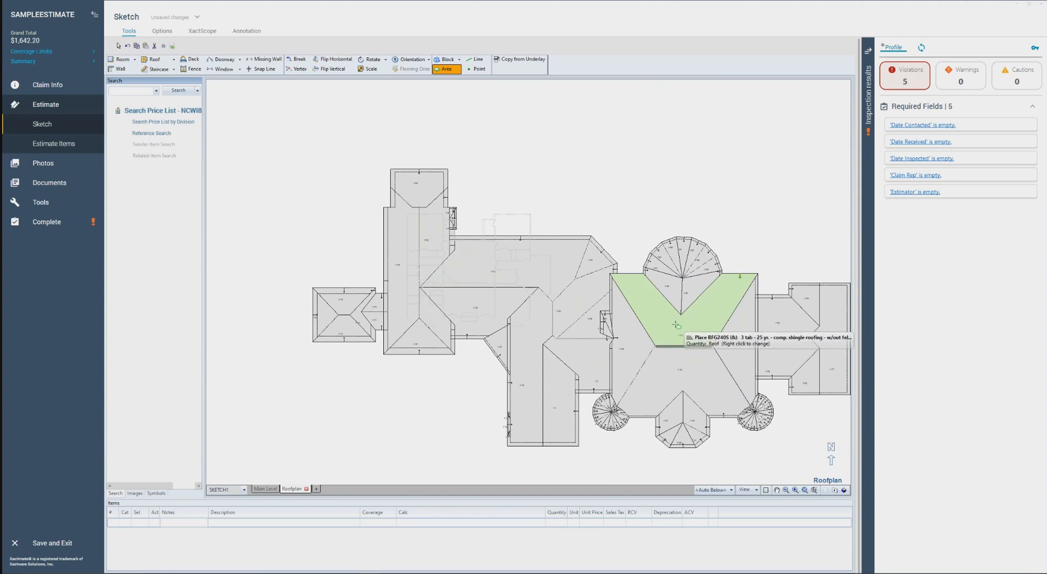
click(676, 325)
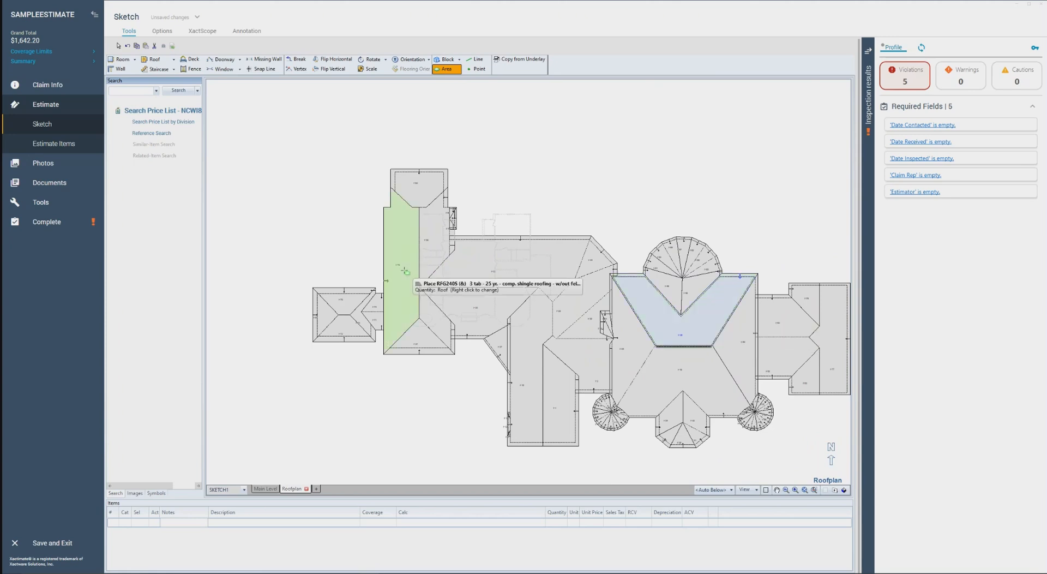
click(638, 294)
Find RFGARMV, tear off, haul and dispose of 3 tab comp. shingles, and choose it for placement on the sketch
click(133, 91)
text(rf)
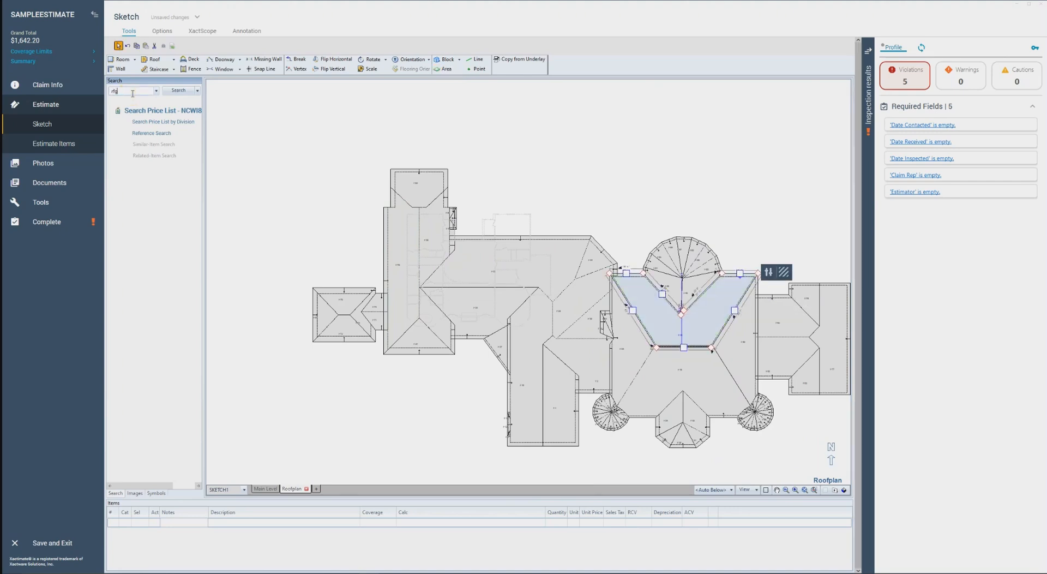
text(garvm)
key(BackSpace)
key(BackSpace)
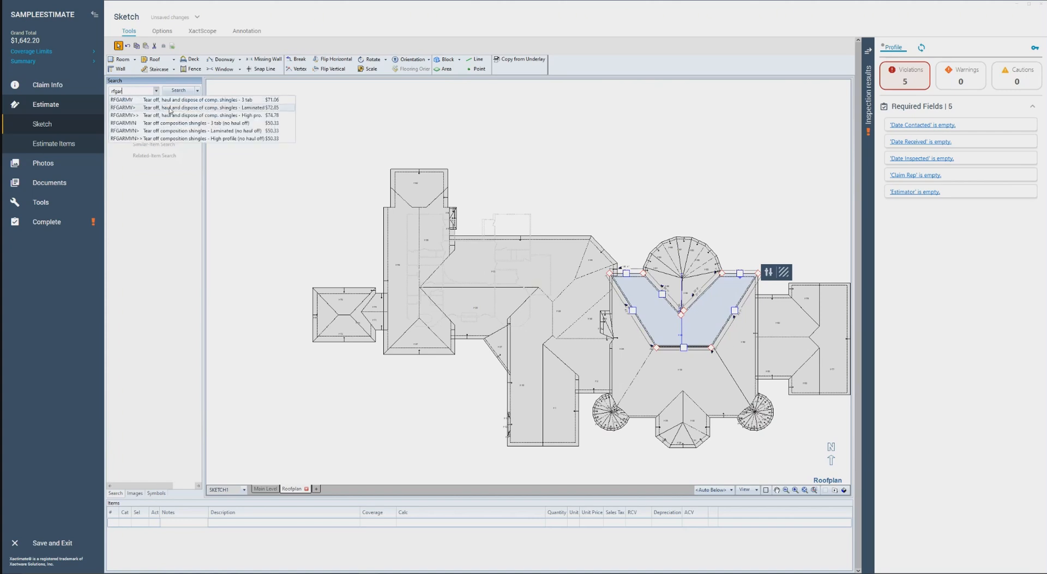
click(124, 100)
Place the tear-off item on the four large roof faces that meet around the short central ridge, and end placement
scroll(678, 333, up, 3)
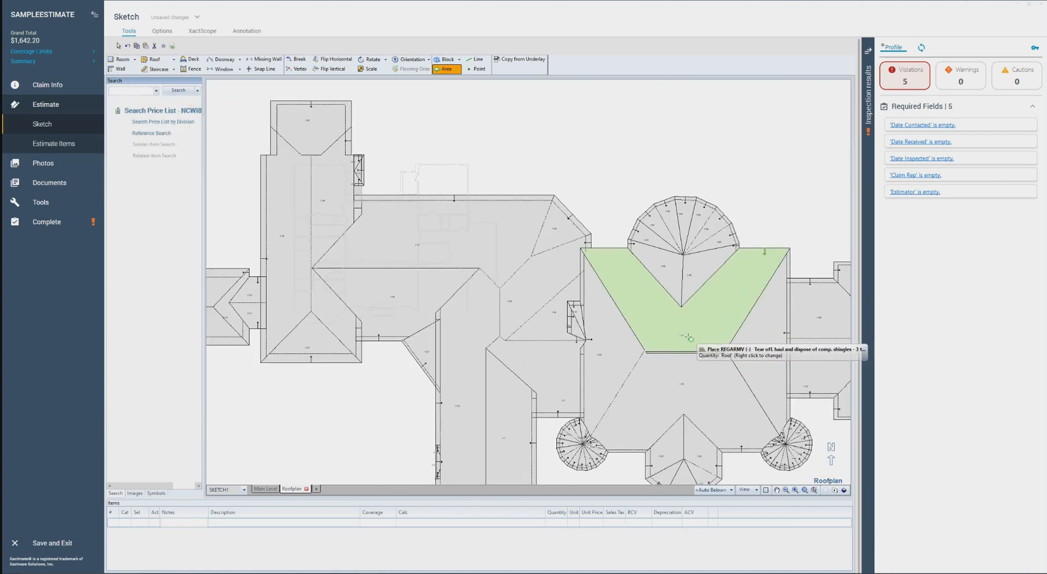
click(691, 344)
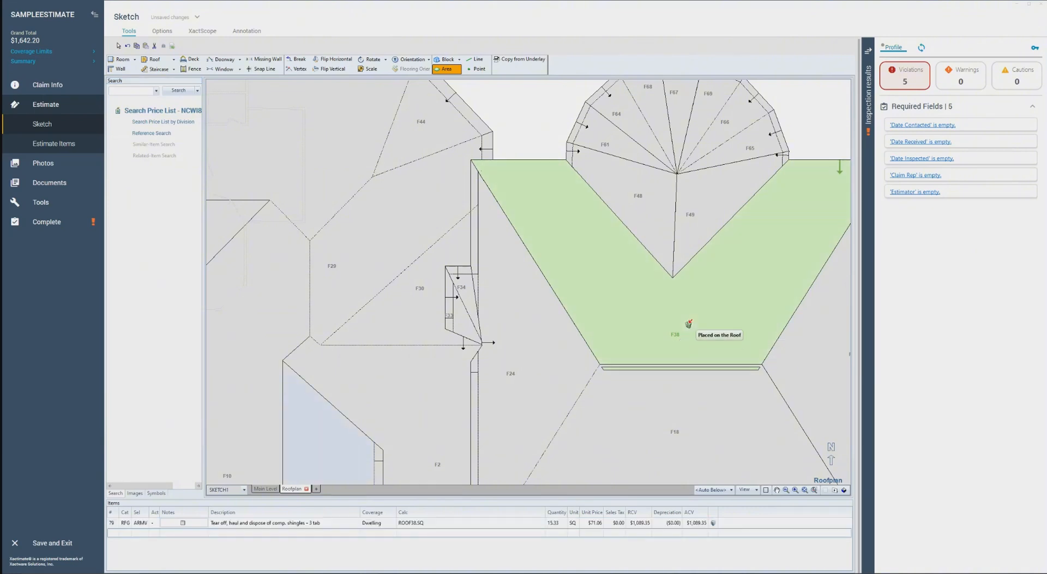
scroll(691, 335, down, 2)
click(585, 353)
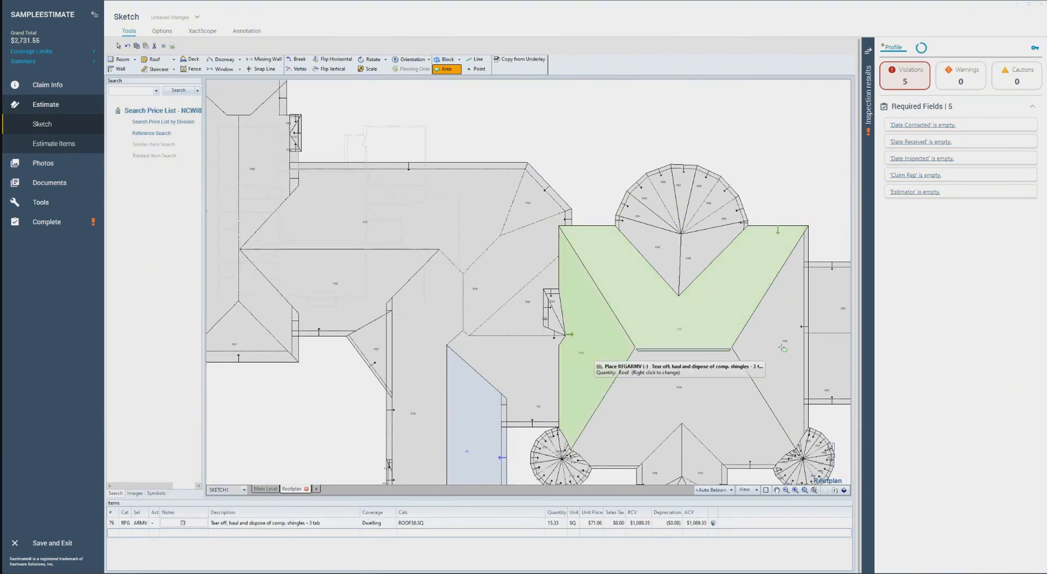
click(776, 351)
click(682, 387)
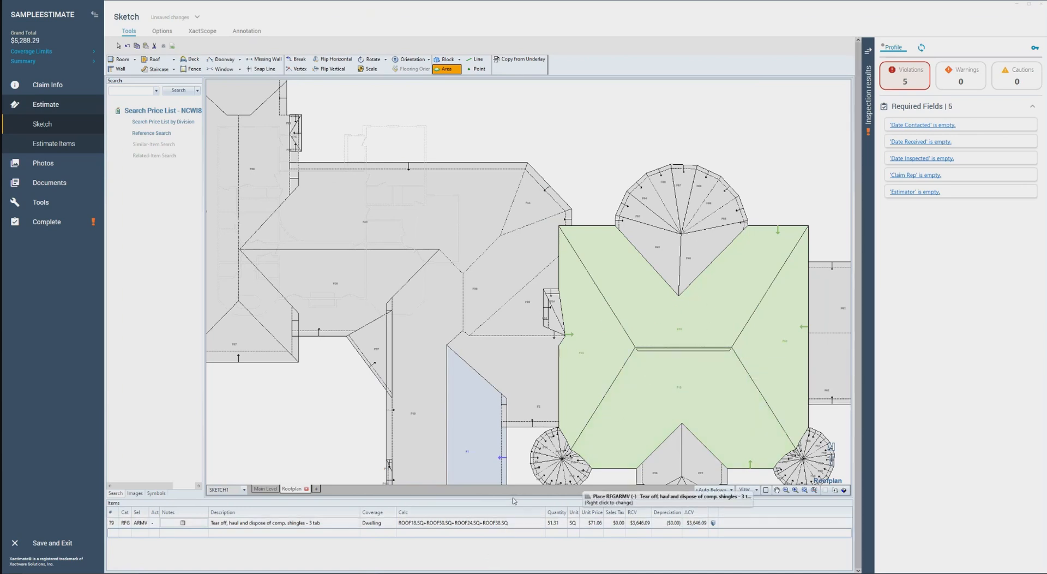
click(522, 549)
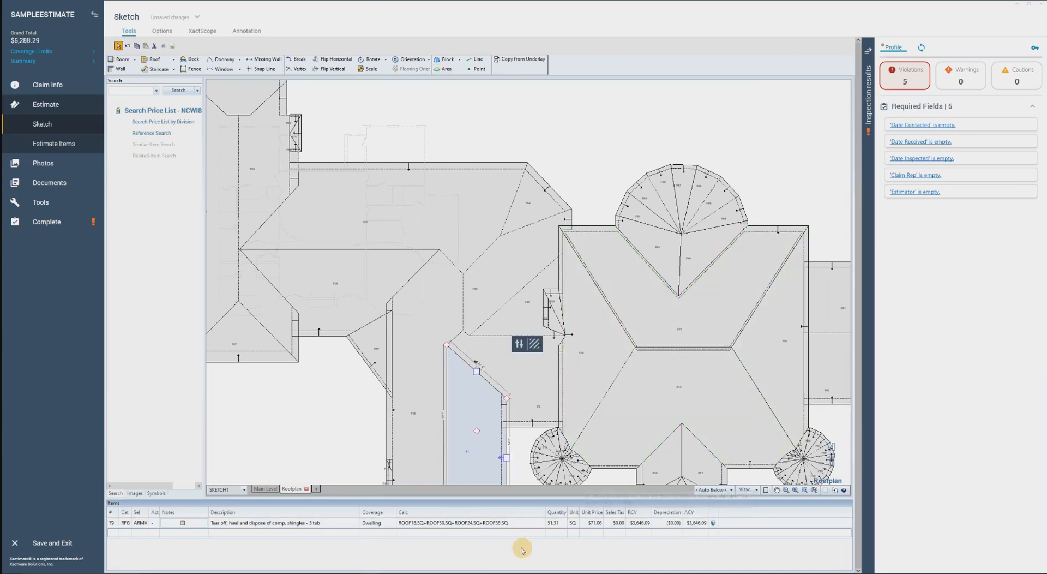
Choose RFG240S, 3 tab 25 yr. comp. shingle roofing without felt, for placement and set its action to Replace
click(138, 91)
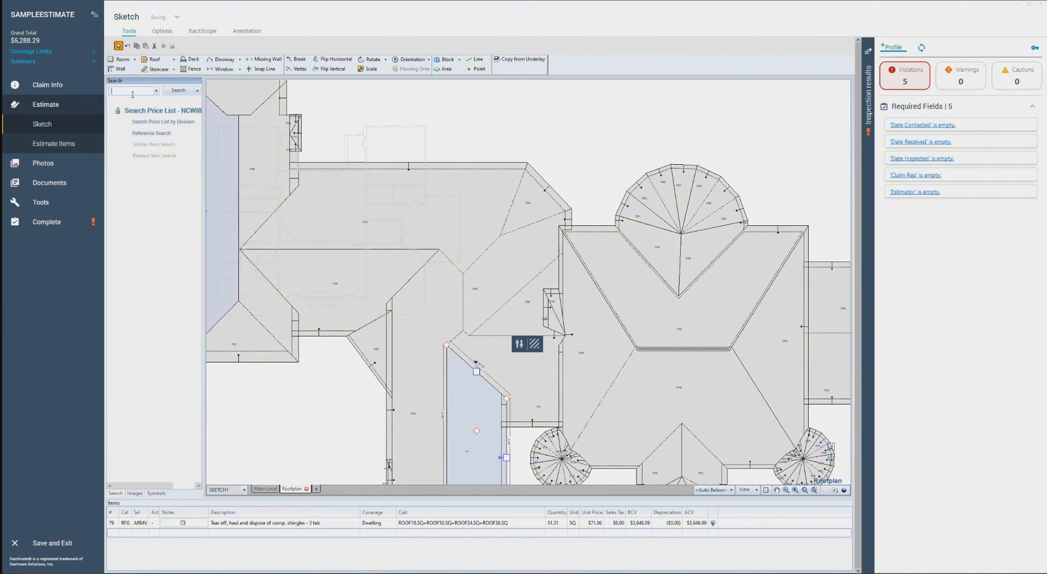
text(0s)
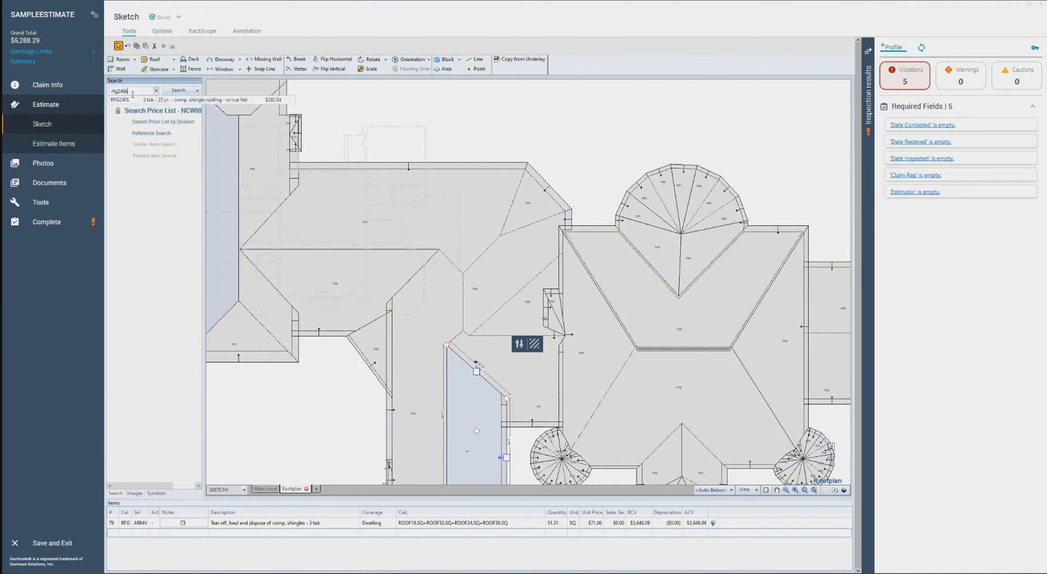
click(165, 101)
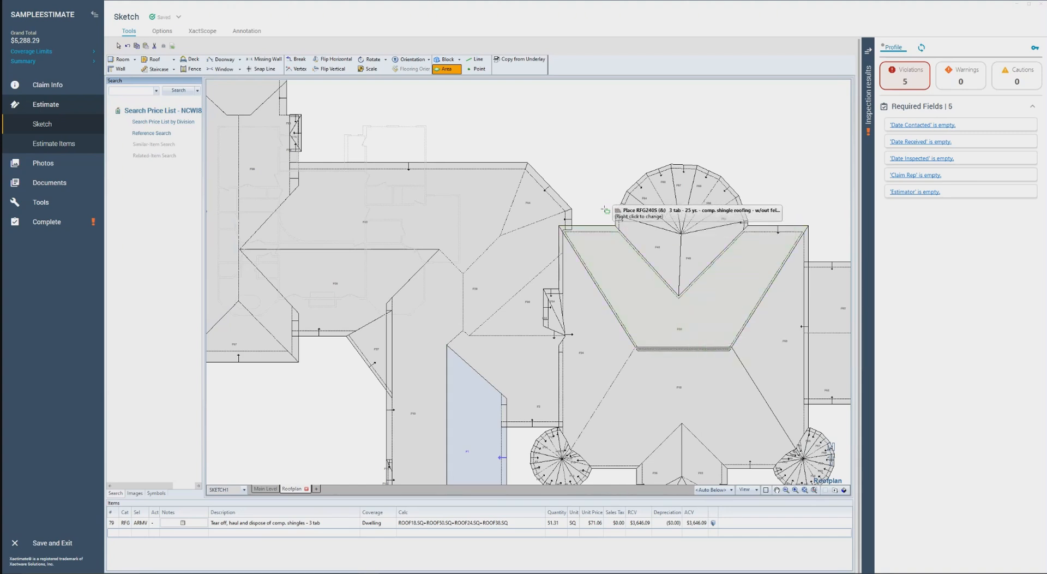
click(612, 261)
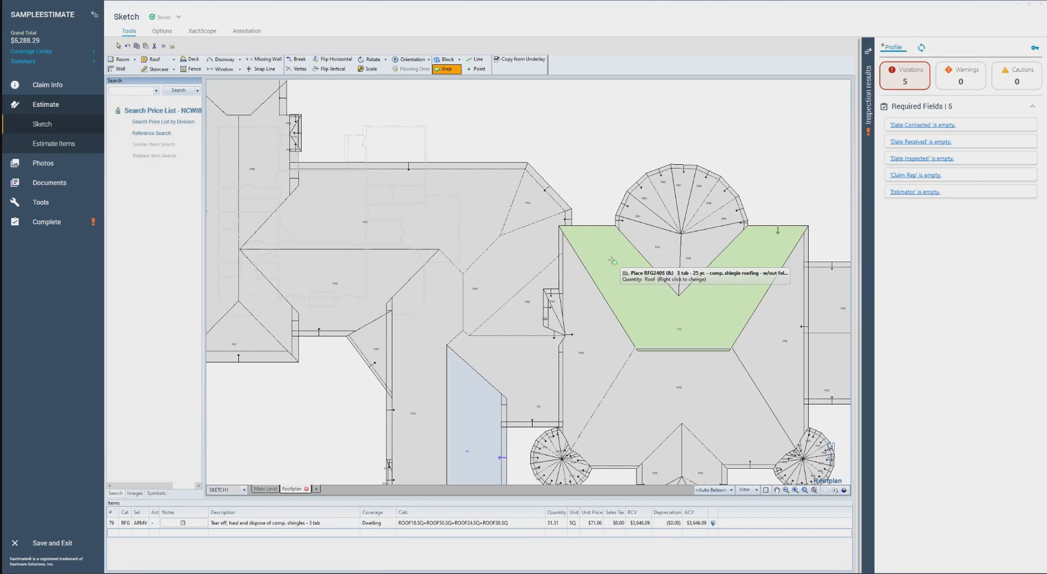
drag(992, 94, 585, 92)
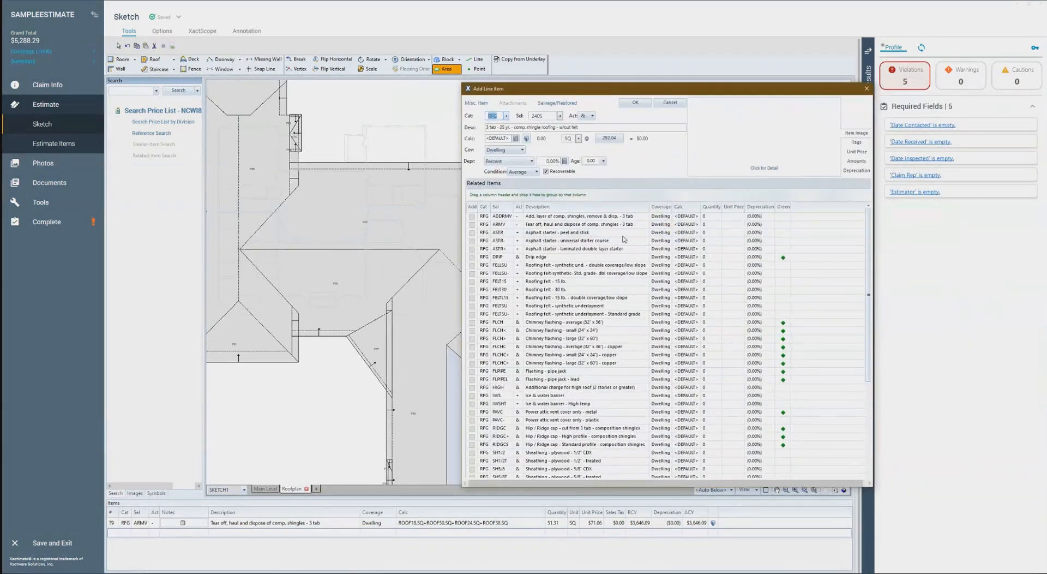
scroll(624, 278, down, 3)
scroll(625, 279, up, 3)
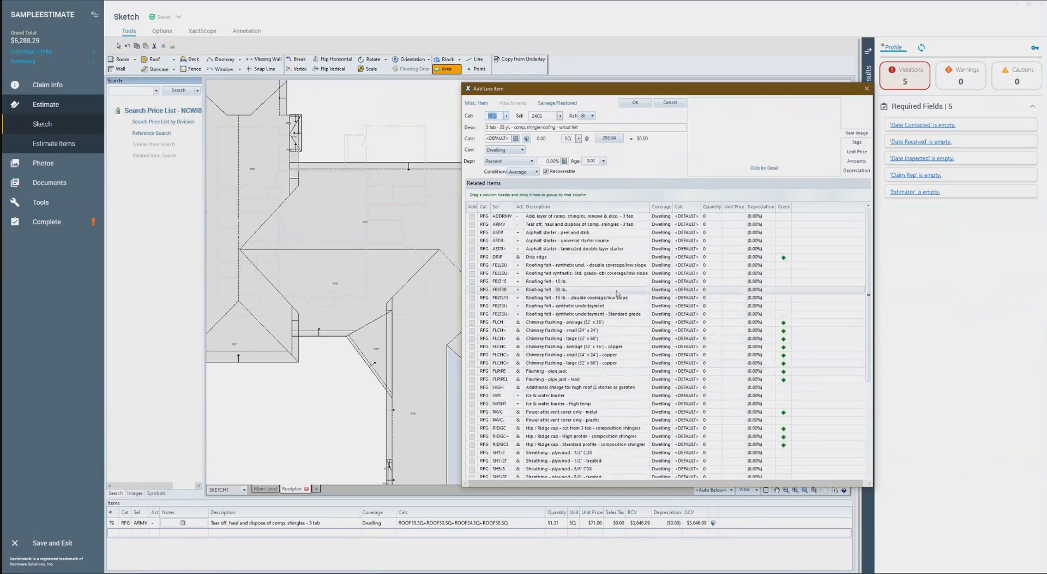
click(587, 118)
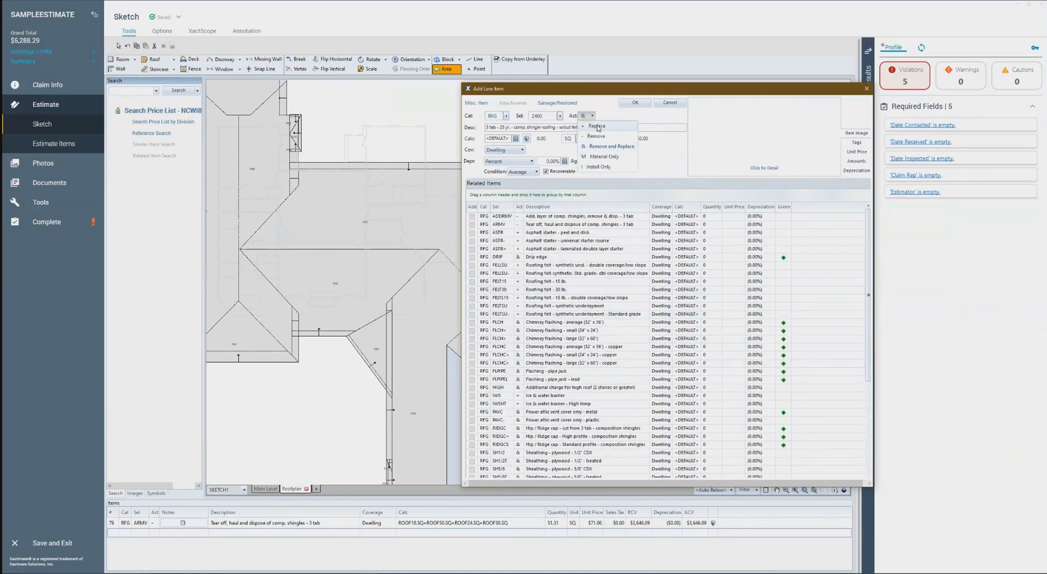
click(597, 126)
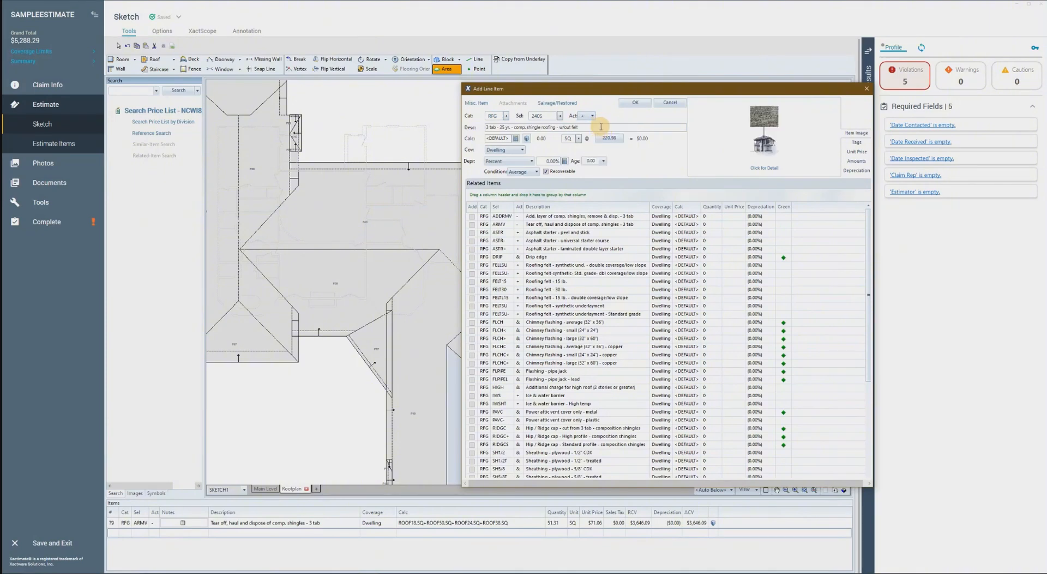
click(635, 103)
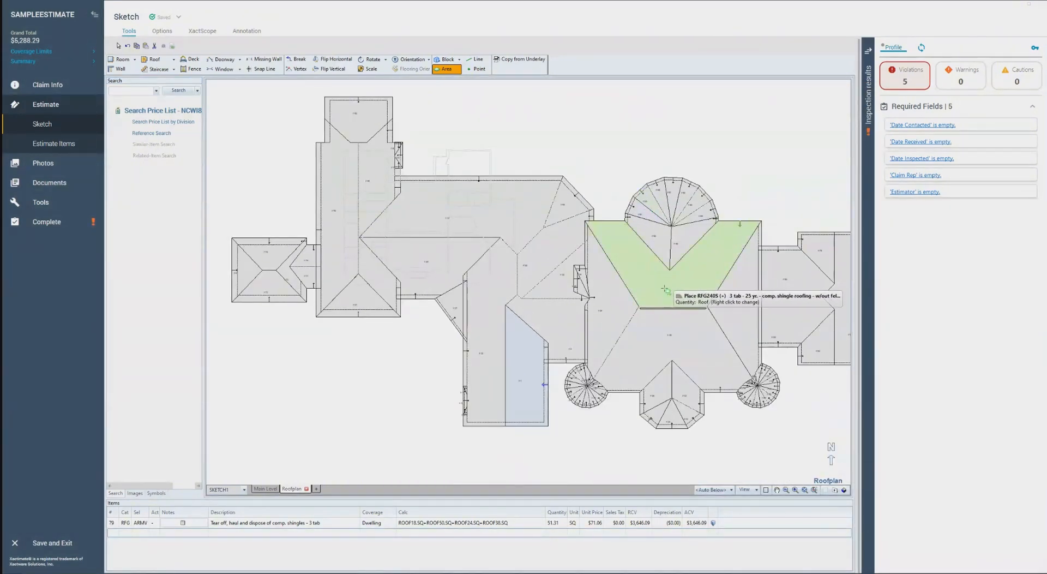
Place the 3 tab shingle roofing item on the same four roof faces around the central ridge, and end placement
click(665, 289)
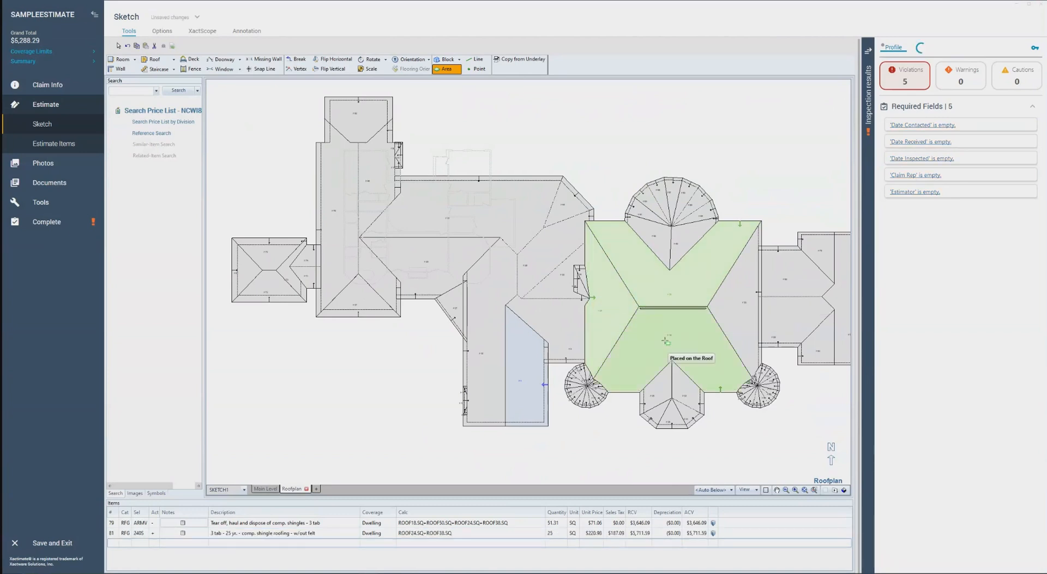
click(741, 304)
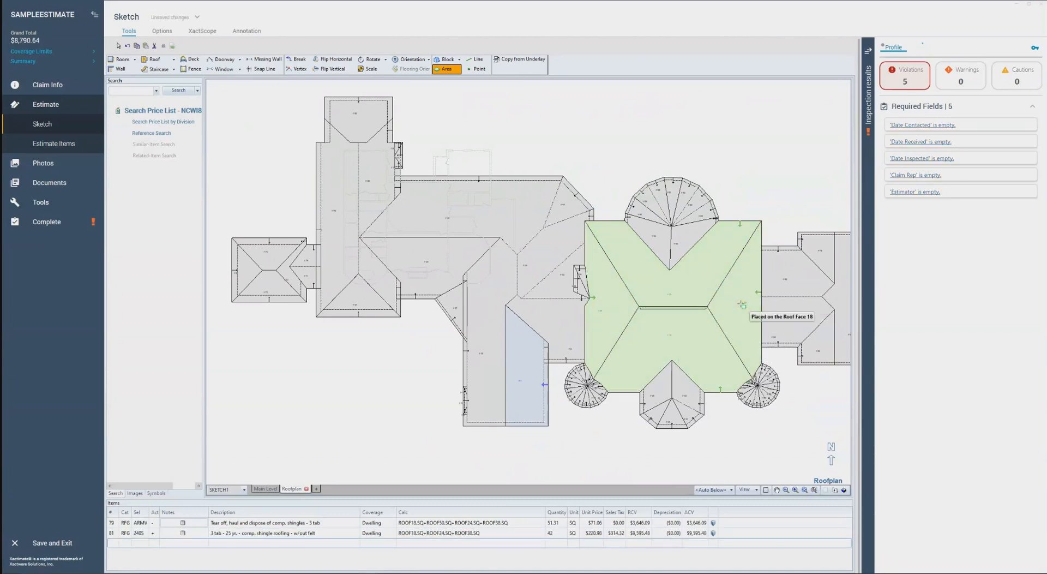
click(743, 304)
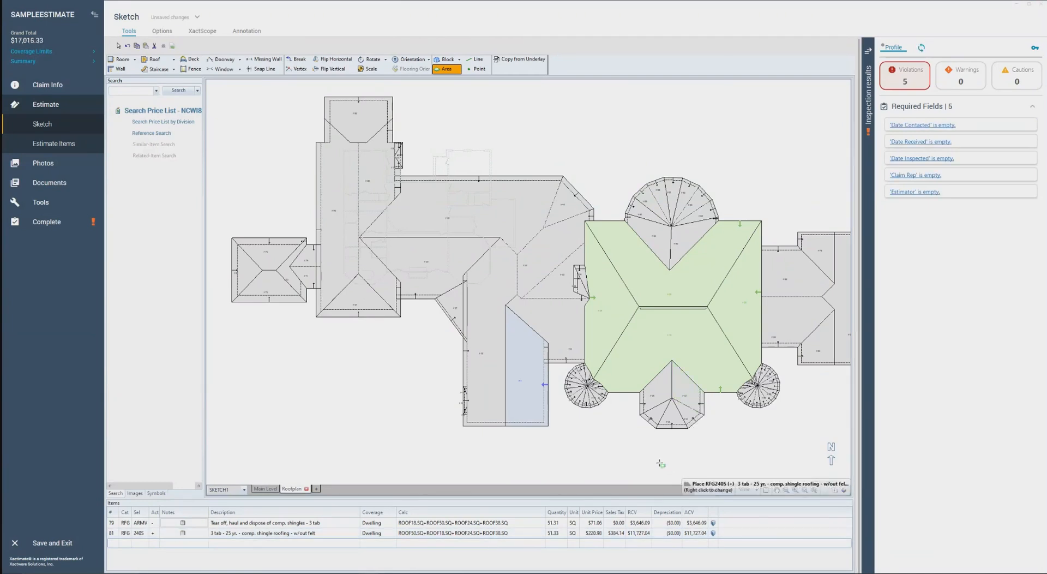
key(Escape)
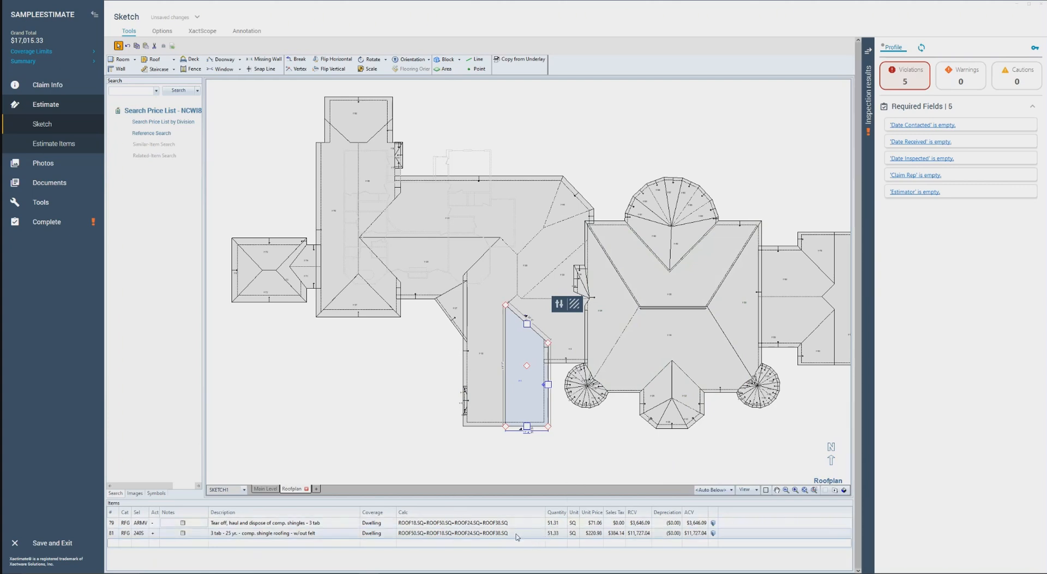
Go to the estimate items and open the calculation of the 3 tab 25 yr. shingle roofing item
click(53, 143)
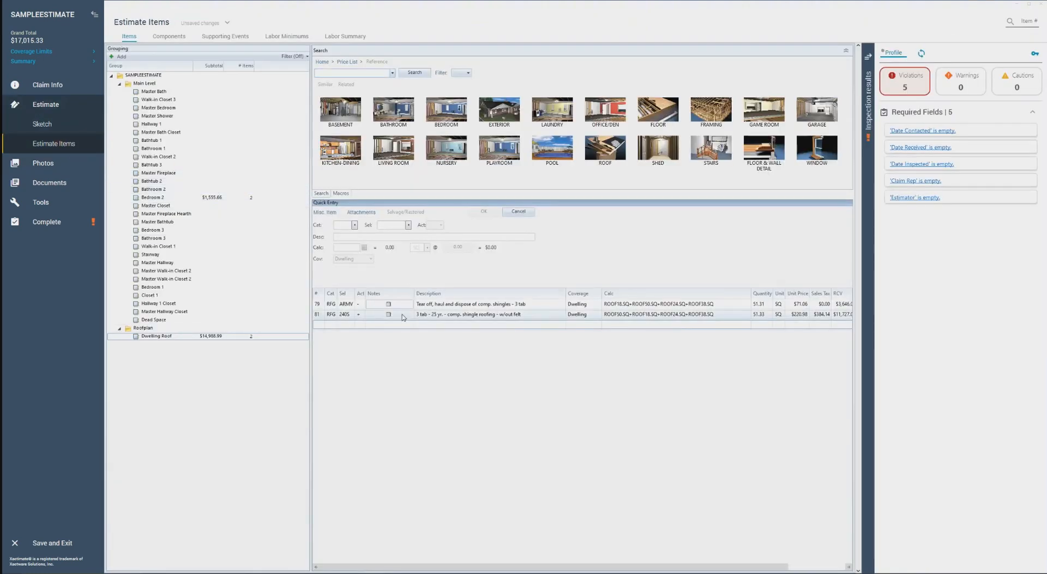
click(734, 318)
click(727, 315)
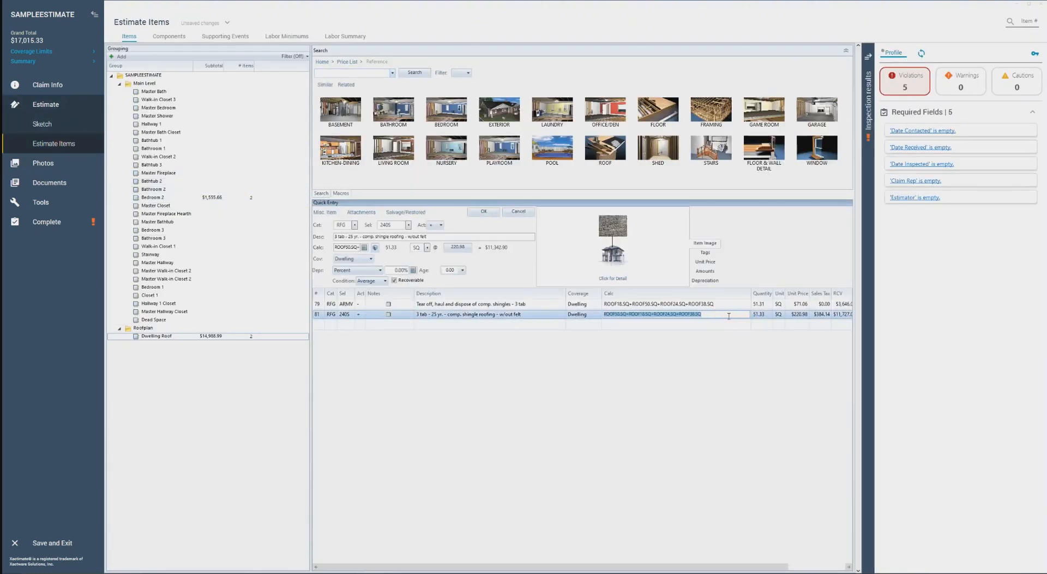
Replace the face variables in the 3 tab 25 yr. shingle roofing item's calculation with the fixed quantity 51.33
key(BackSpace)
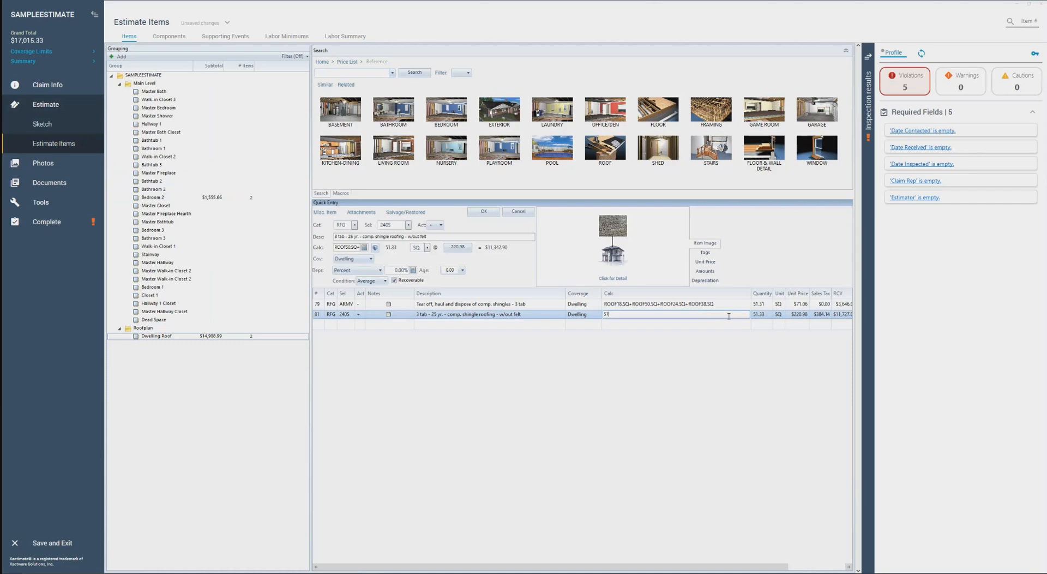
key(Return)
click(394, 317)
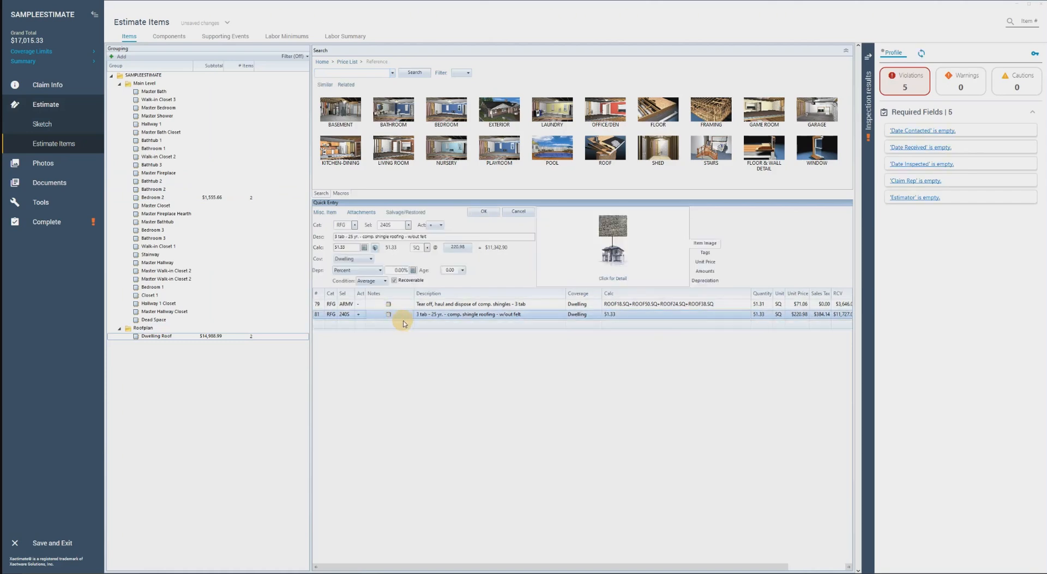
In the sketch preferences, enable auto-calculated roof waste with ridge/hip cap, eave starter course and waste notes, and set valleys to Closed-cut (half laced)
click(40, 122)
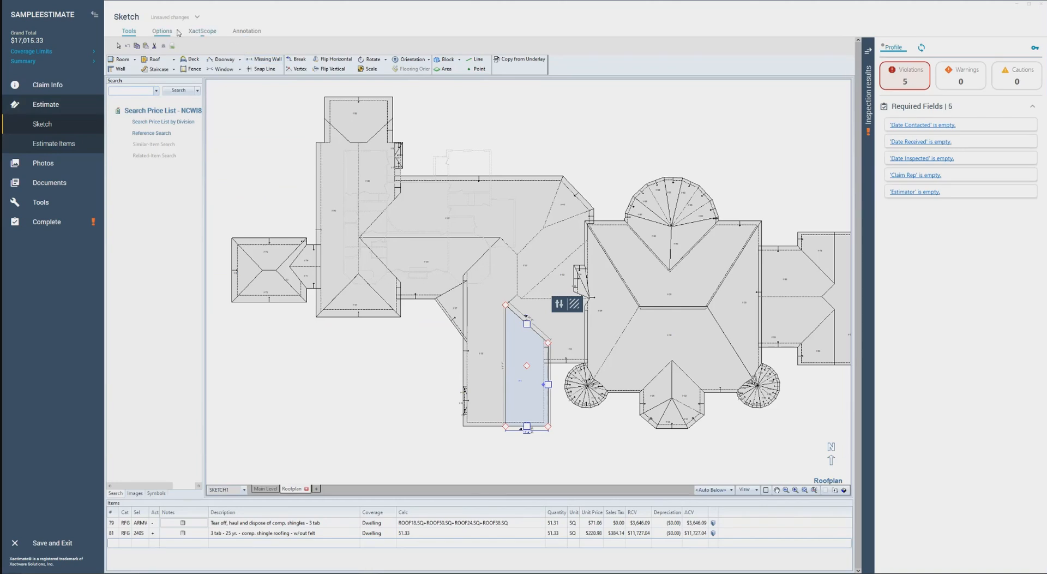
click(127, 59)
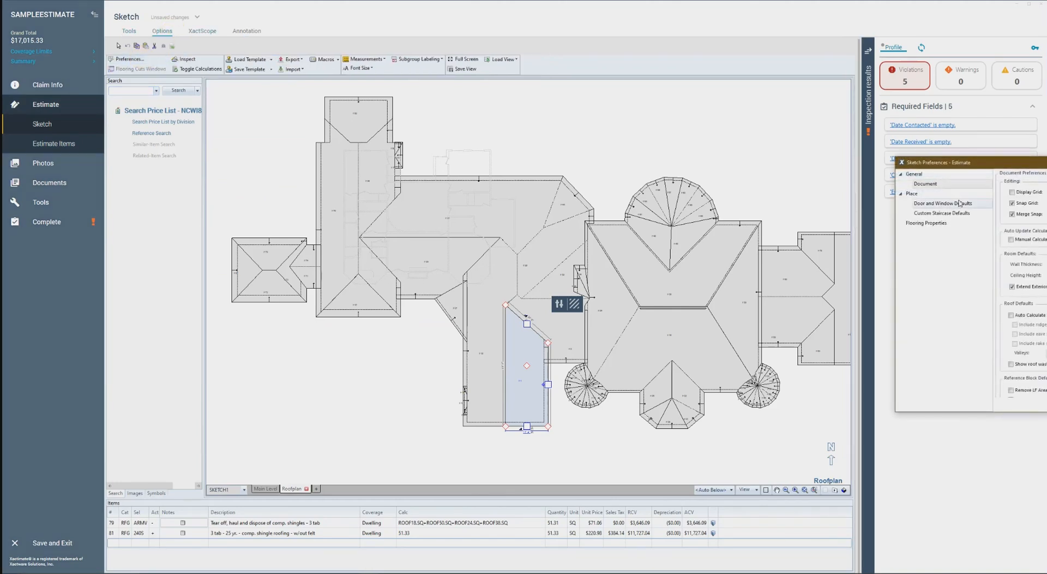
drag(982, 166, 591, 150)
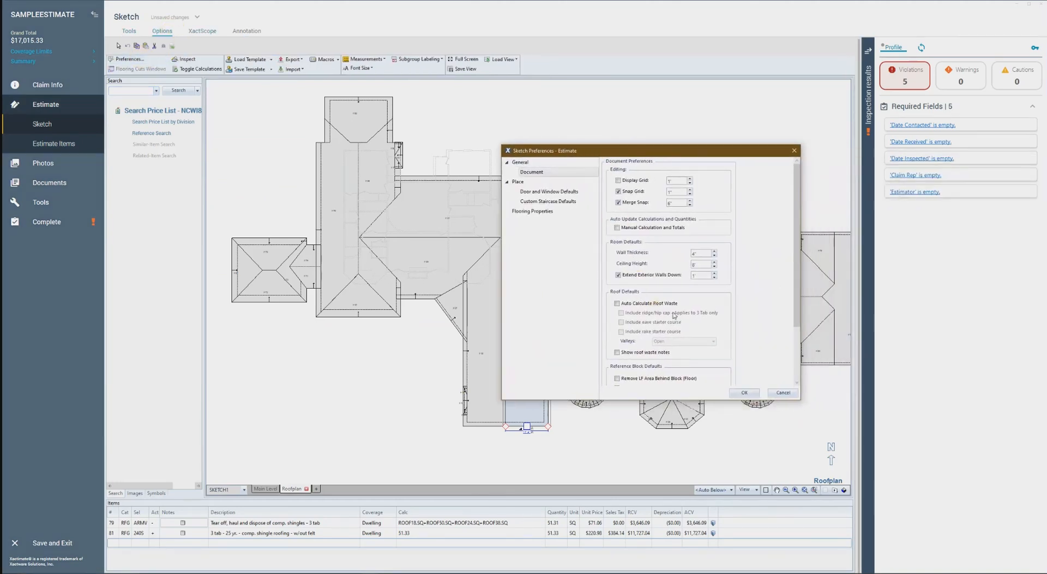
click(653, 267)
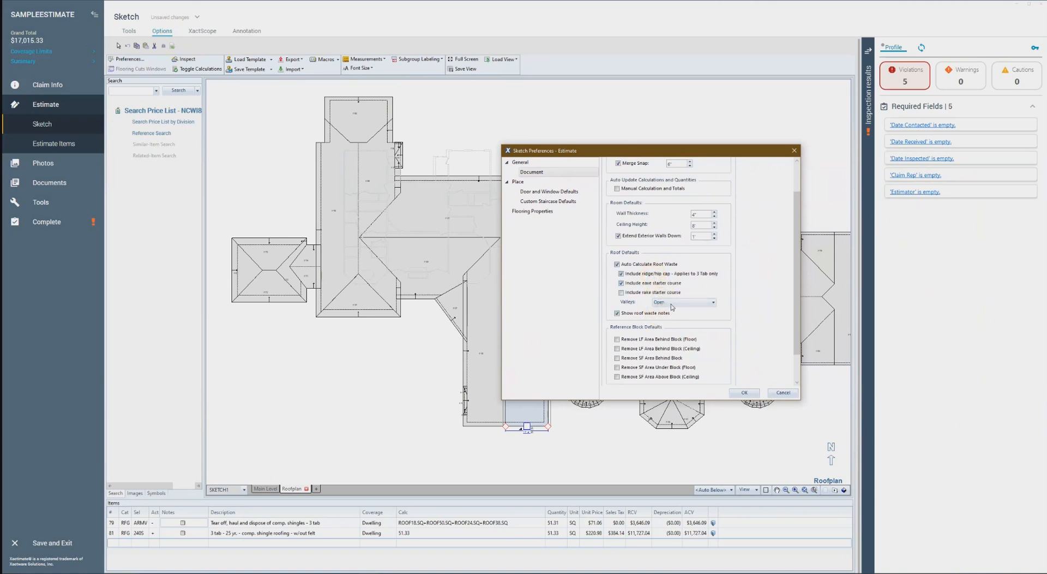
click(671, 304)
click(677, 303)
click(677, 304)
click(674, 318)
scroll(745, 346, down, 3)
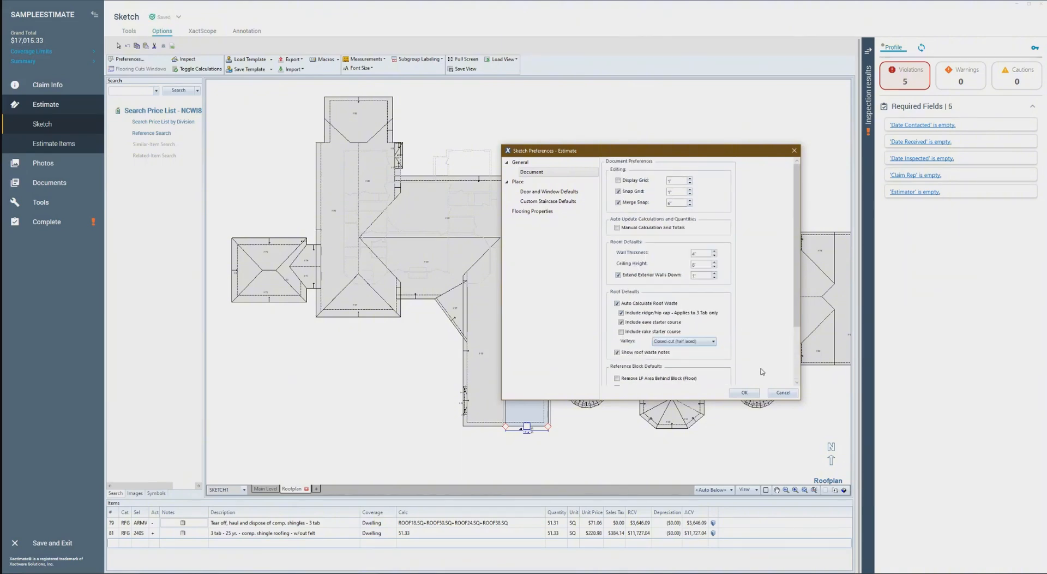
click(746, 392)
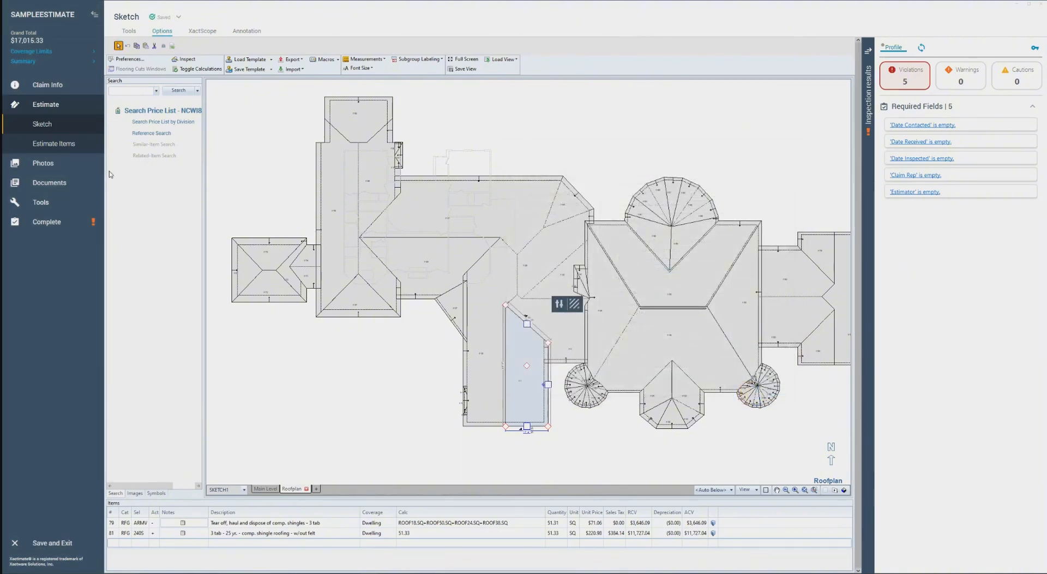
In the 3 tab roofing estimate item's properties, set Waste to Auto Calculate and include the eave starter course and ridge/hip cap
click(75, 142)
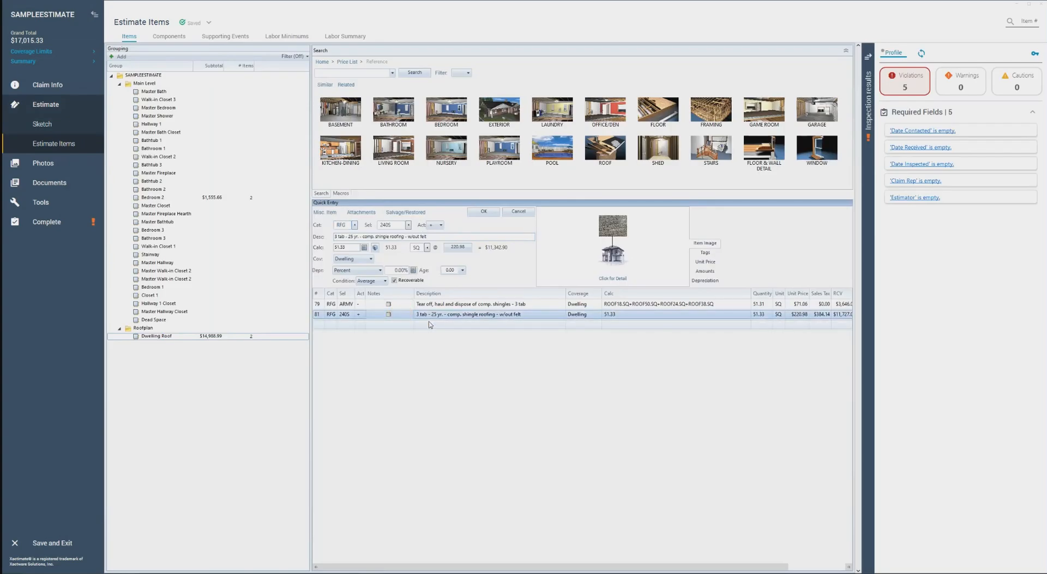
click(375, 248)
click(559, 251)
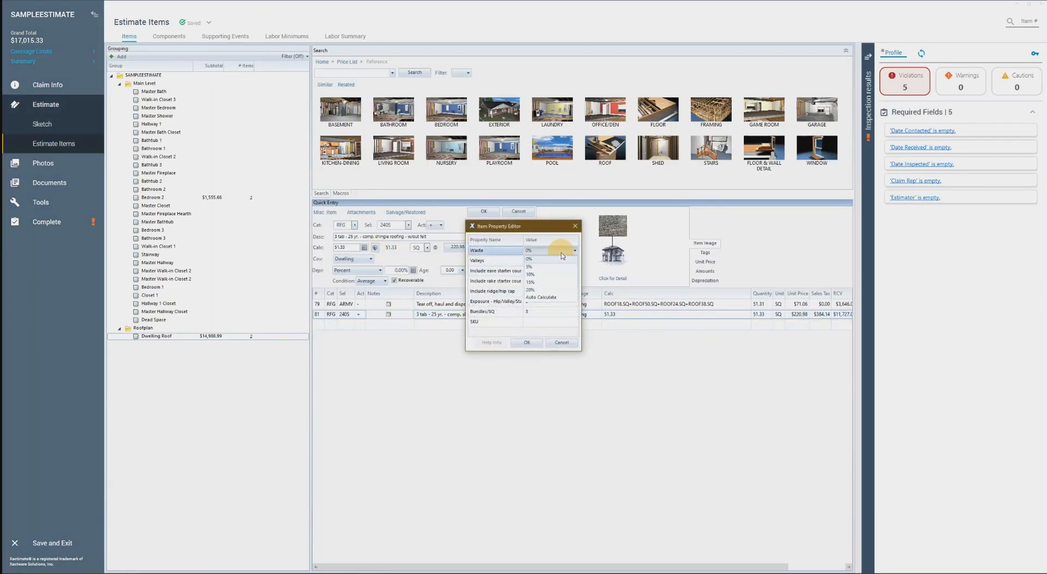
click(545, 297)
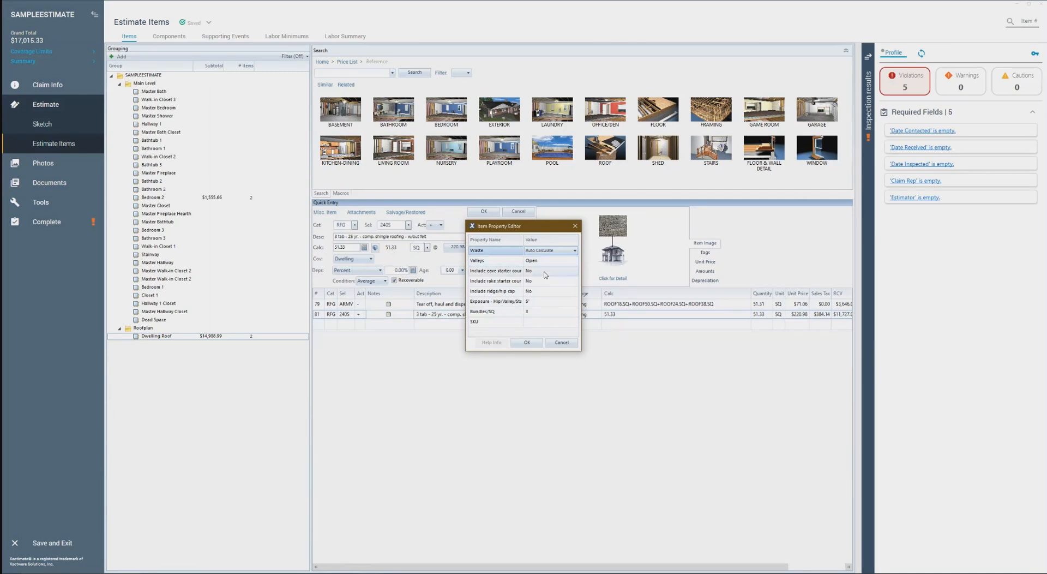
click(545, 271)
click(545, 281)
click(543, 282)
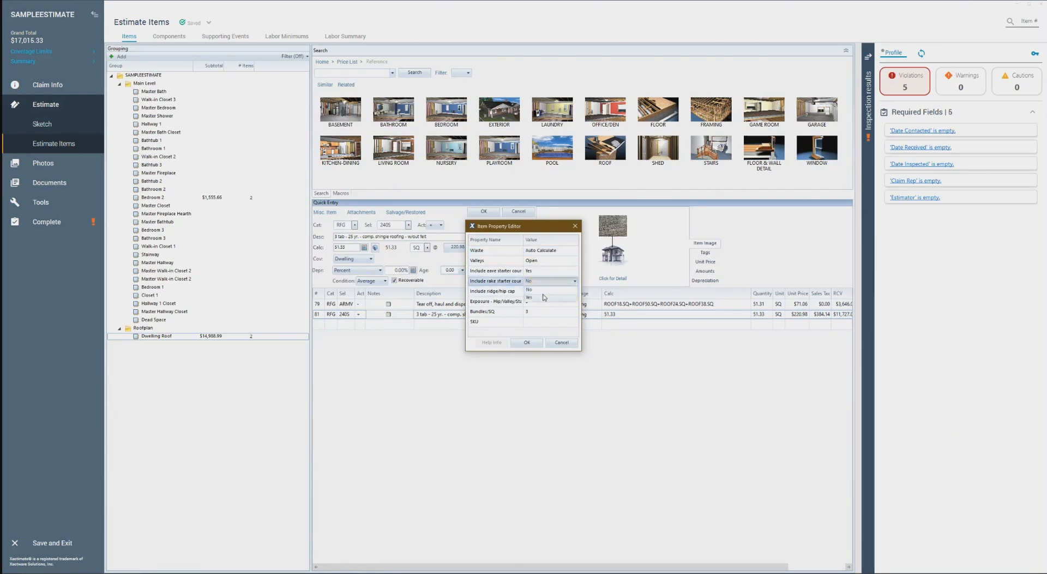
click(553, 291)
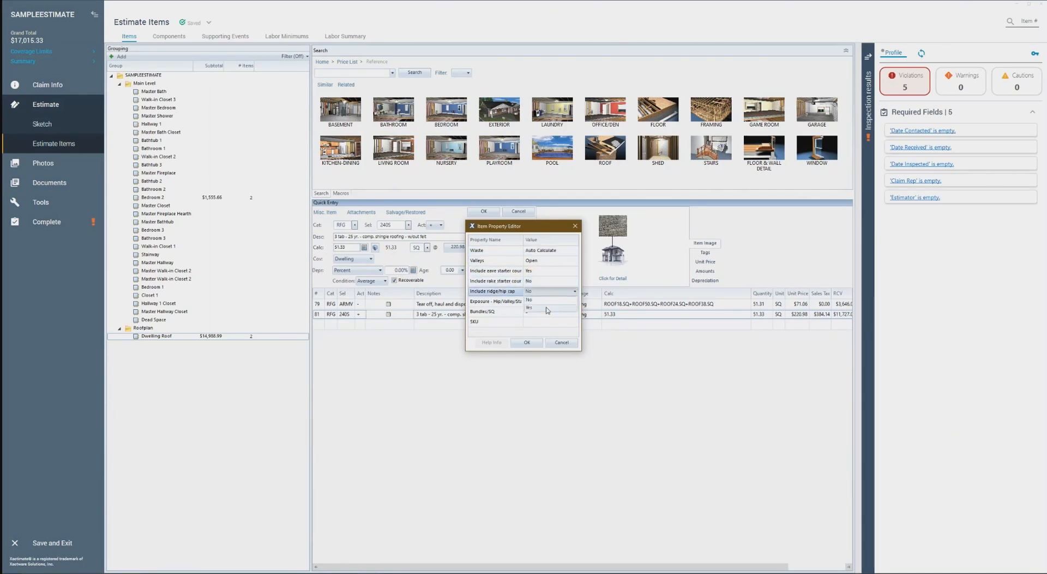
click(545, 302)
click(528, 343)
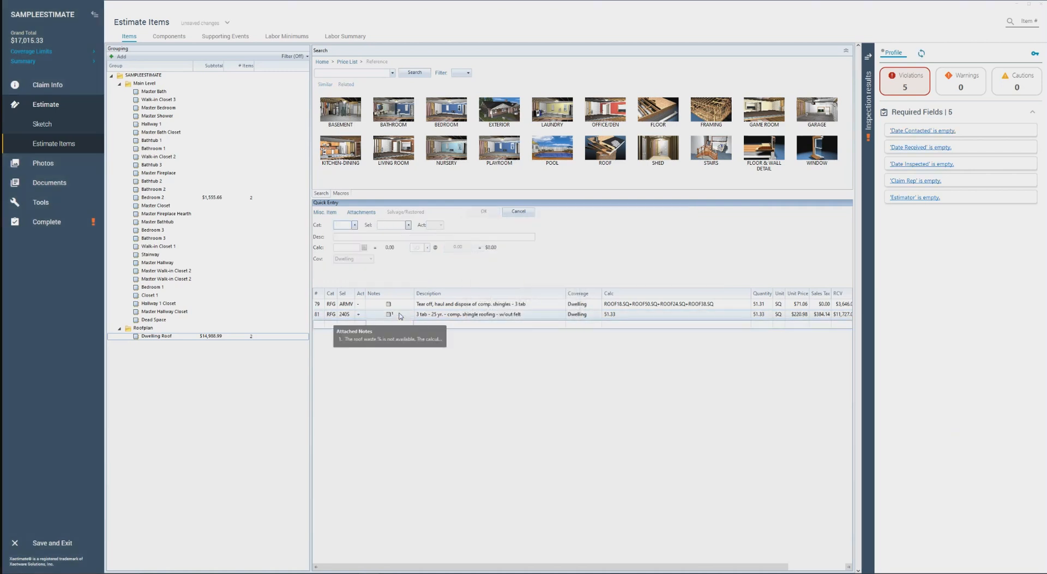
Open the note attached to the 3 tab roofing item, read its roof waste message, and close it
click(401, 316)
click(401, 315)
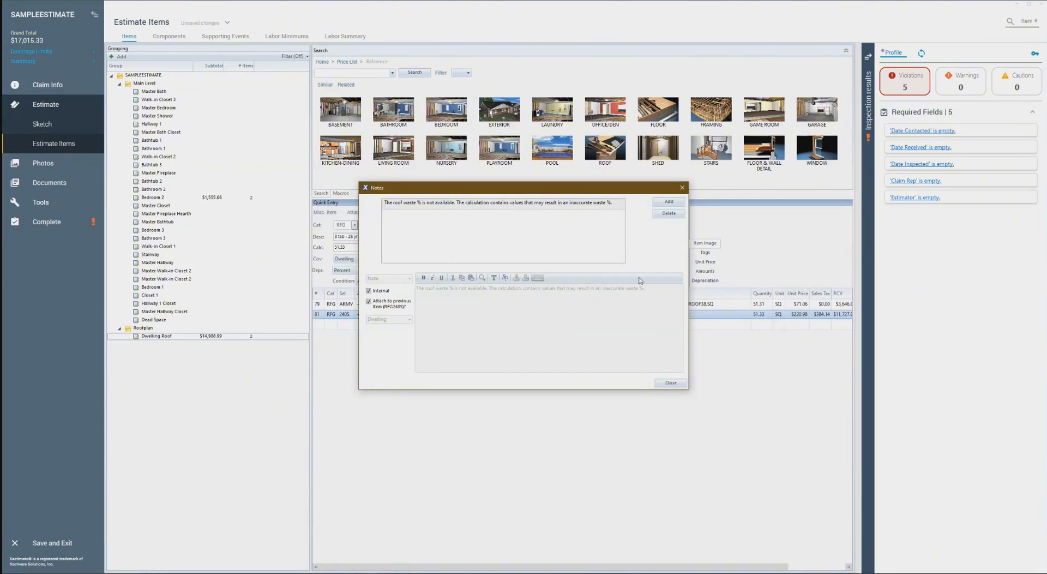
click(682, 189)
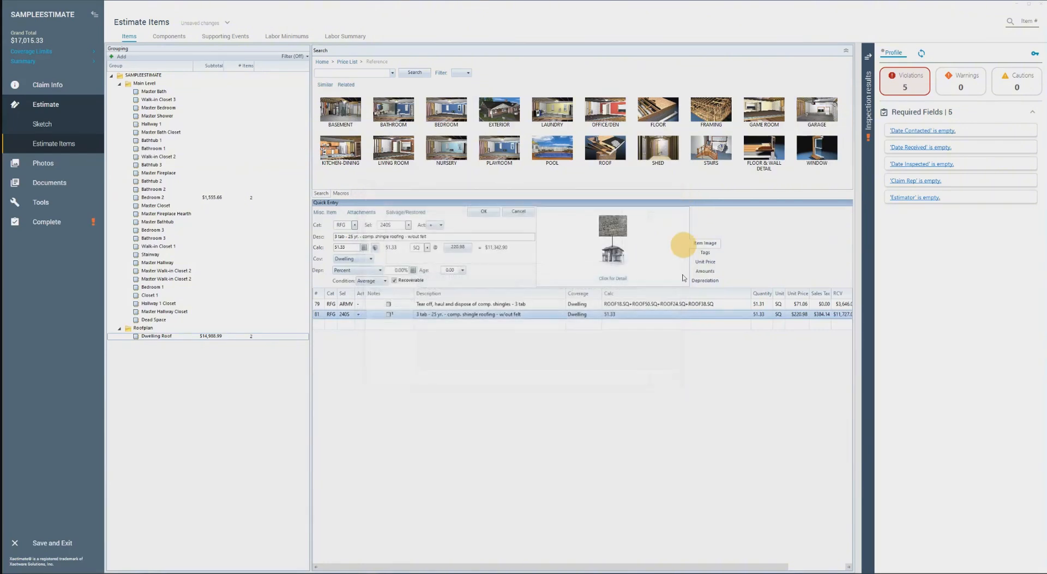
Delete the 3 tab 25 yr. shingle roofing item from the estimate and return to the sketch
click(403, 314)
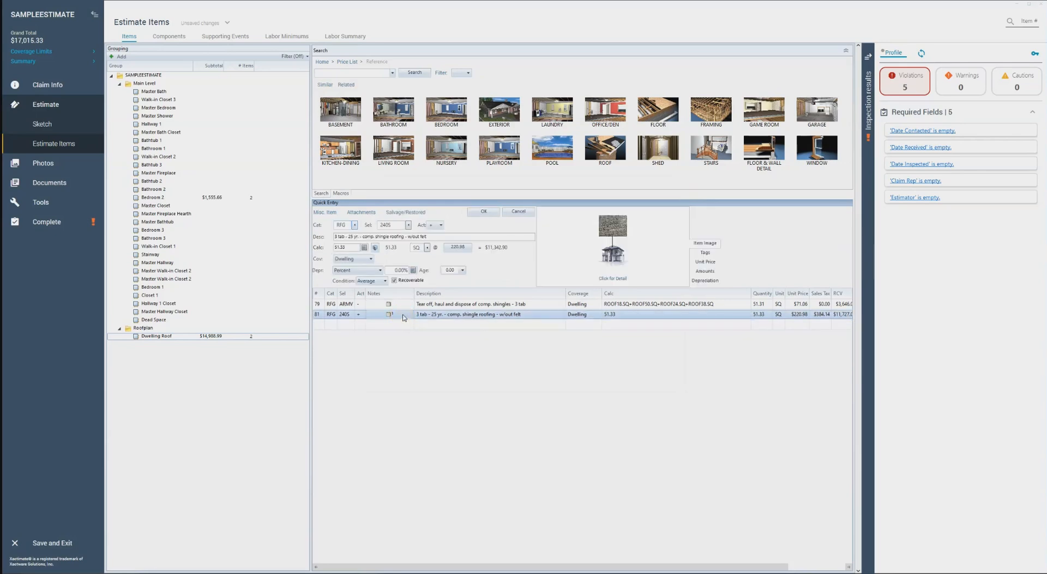
key(Delete)
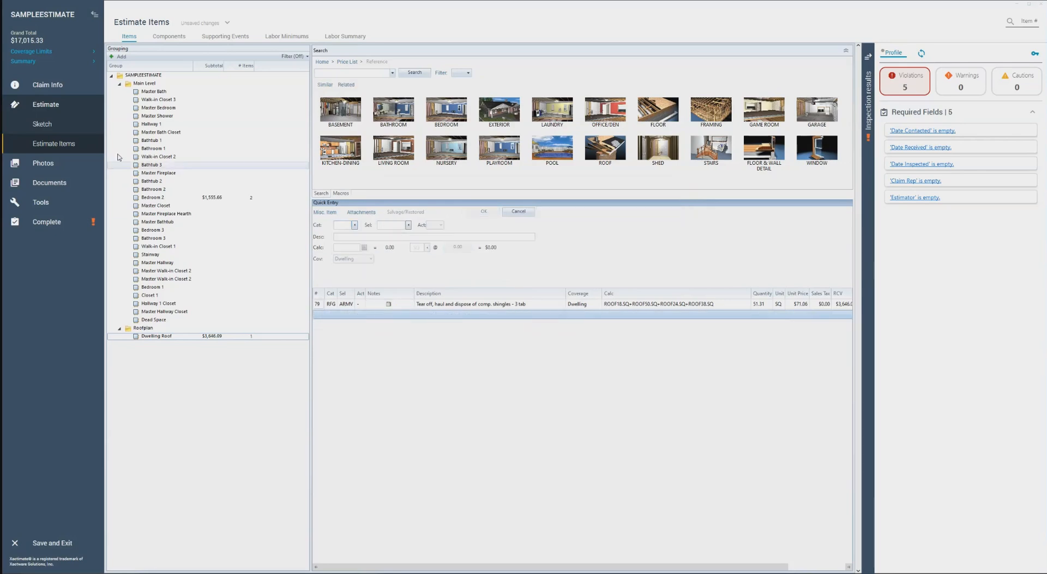
click(65, 124)
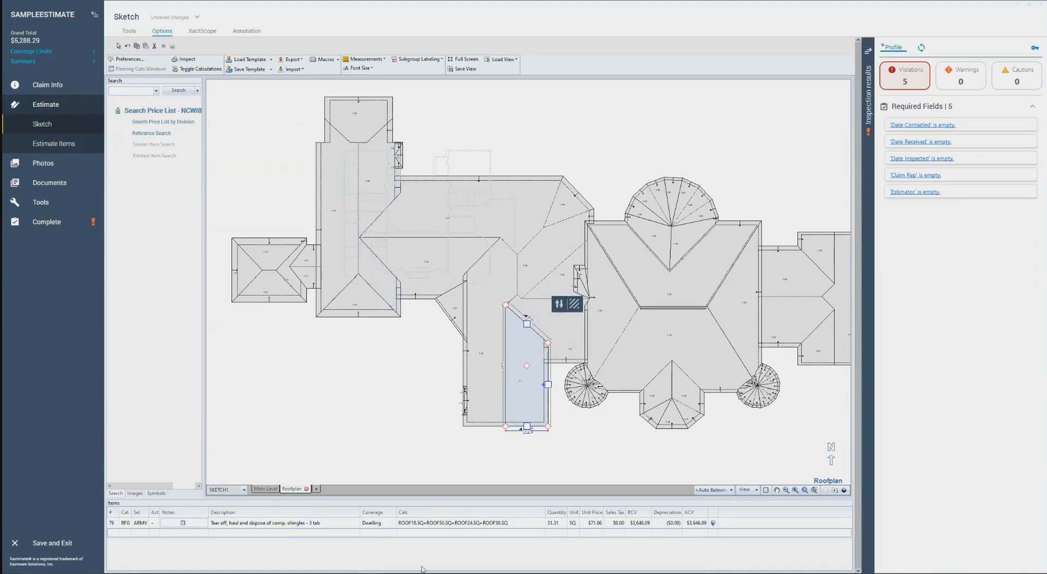
Choose RFG240S, 3 tab 25 yr. comp. shingle roofing without felt, for placement again with its action set to Replace
click(129, 92)
text(rfg240s)
click(150, 99)
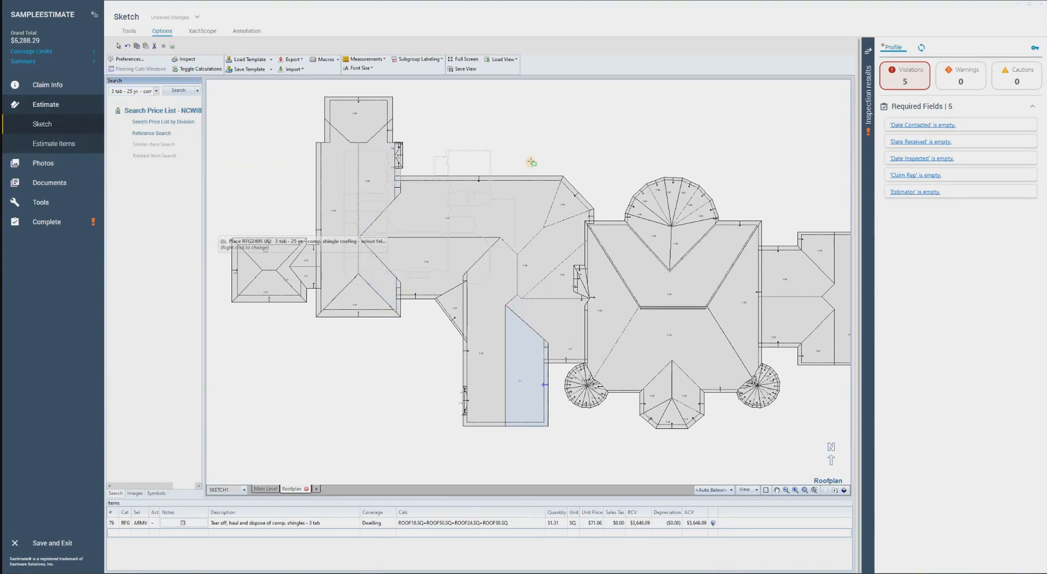
click(587, 173)
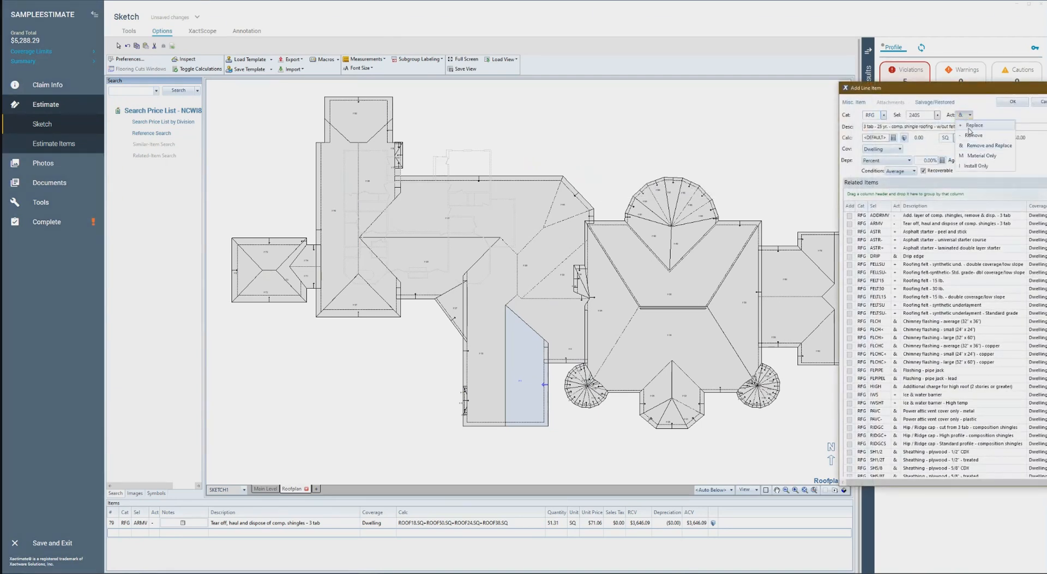
click(1012, 102)
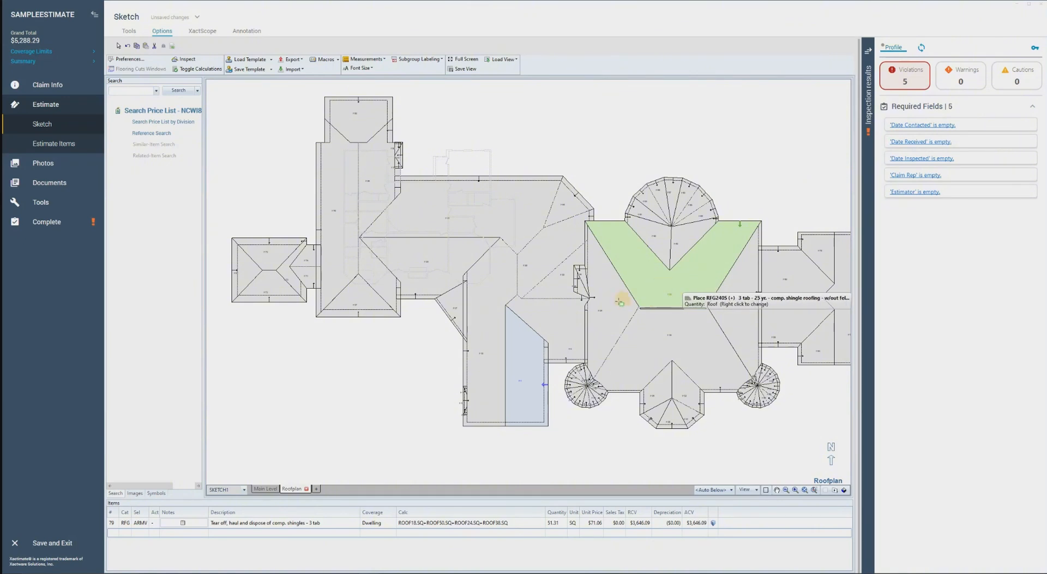
Place the 3 tab shingle roofing item on the four large faces around the short central ridge, and end placement
click(610, 308)
click(663, 342)
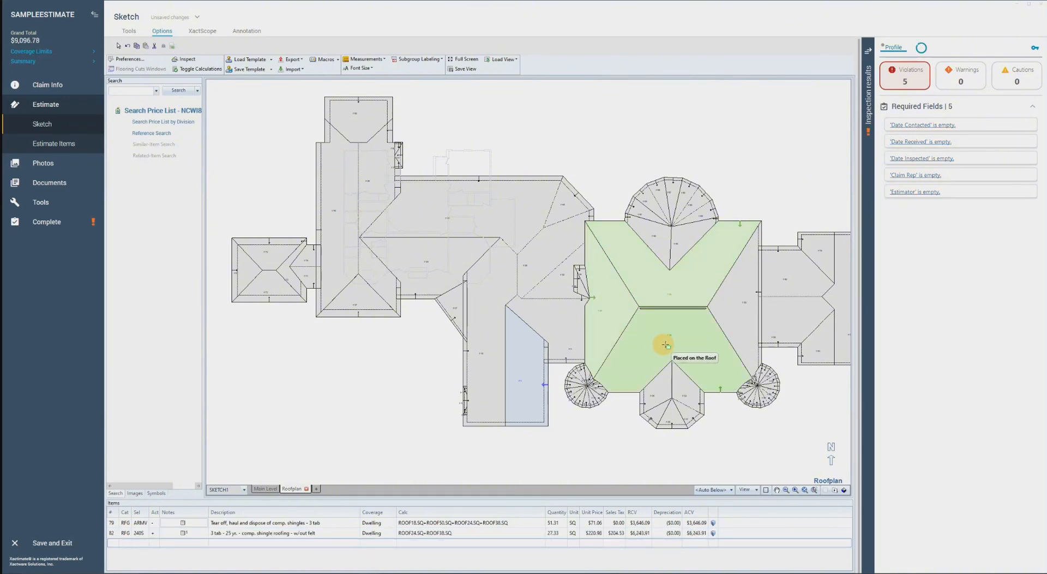
click(735, 315)
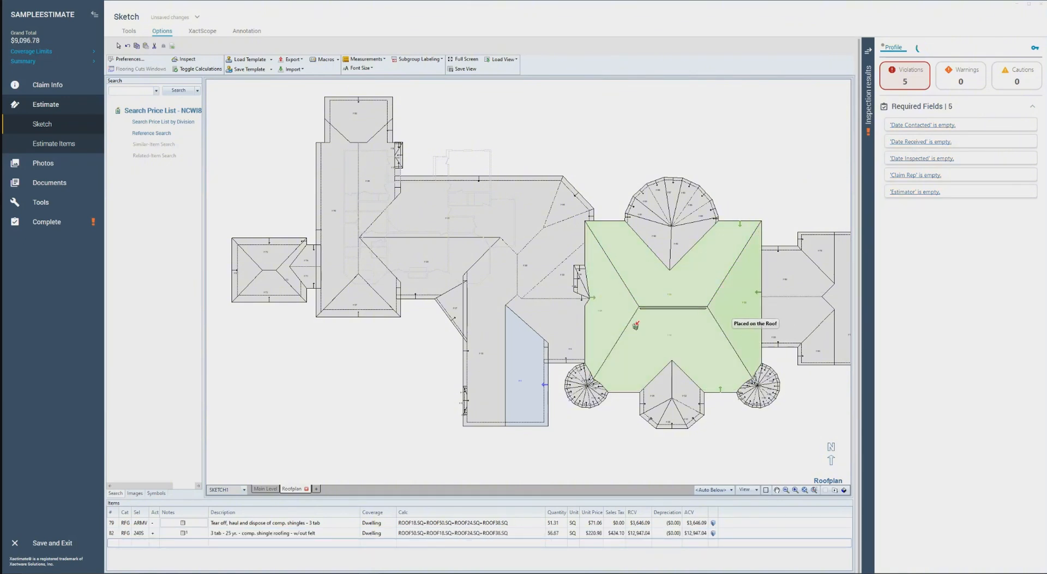
key(Escape)
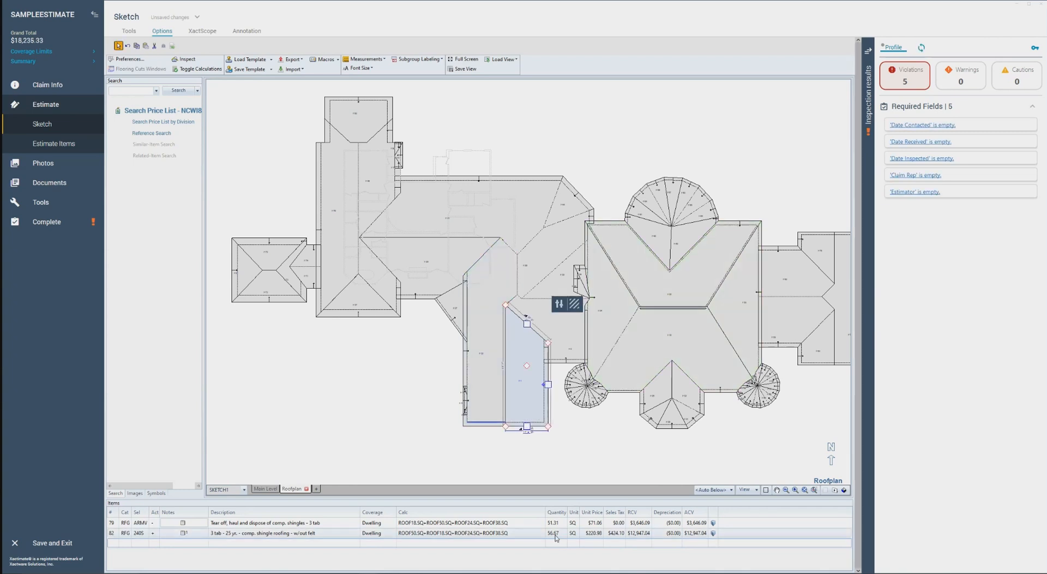
Open the newly placed 3 tab roofing item's note, read the auto-calculated waste details, and close it
double_click(201, 533)
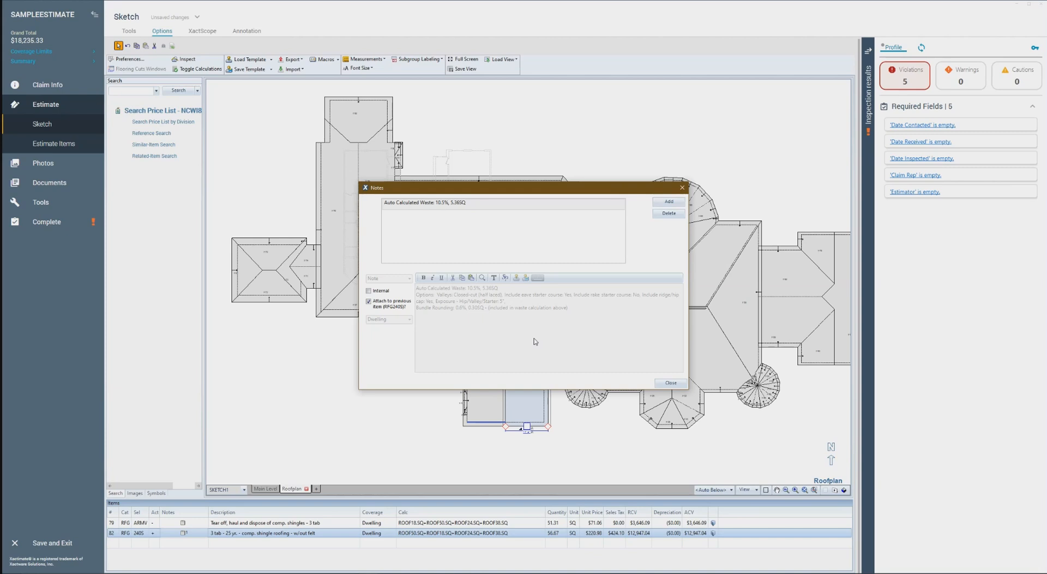
key(Escape)
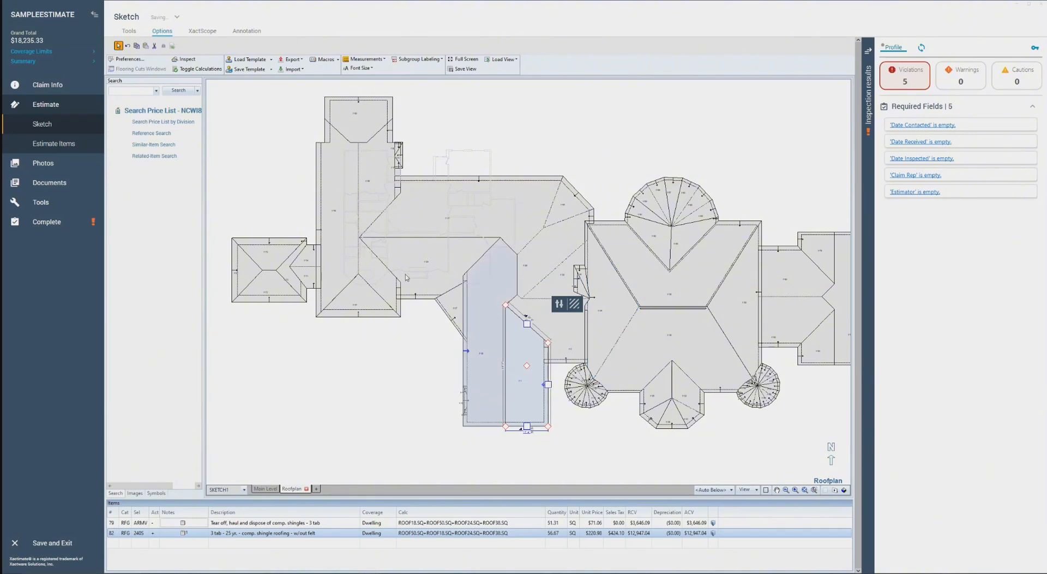
Find the RFGDRIP drip edge item, choose it for placement and set its action to Replace
click(141, 91)
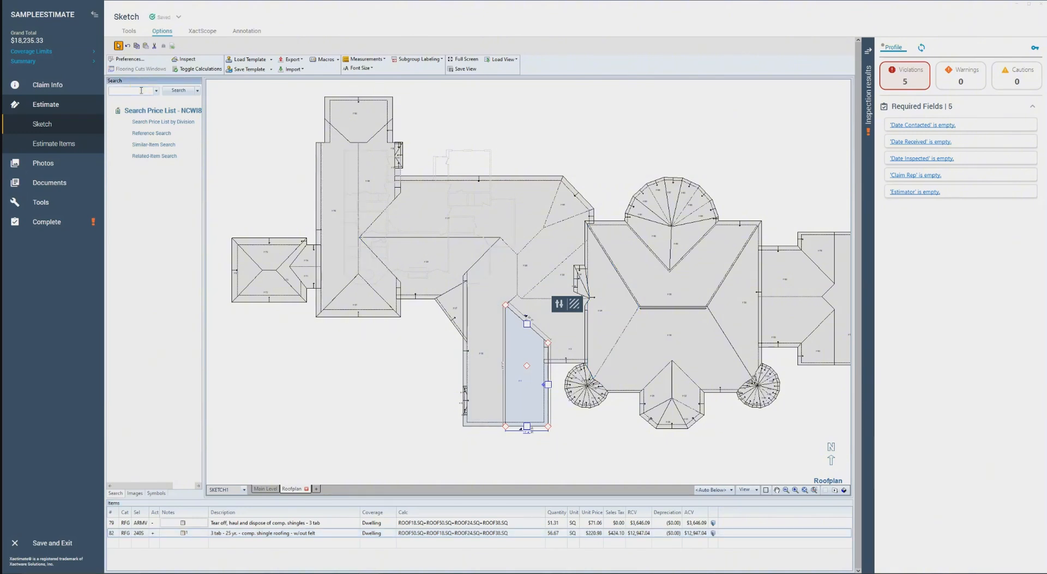
text(drip edge)
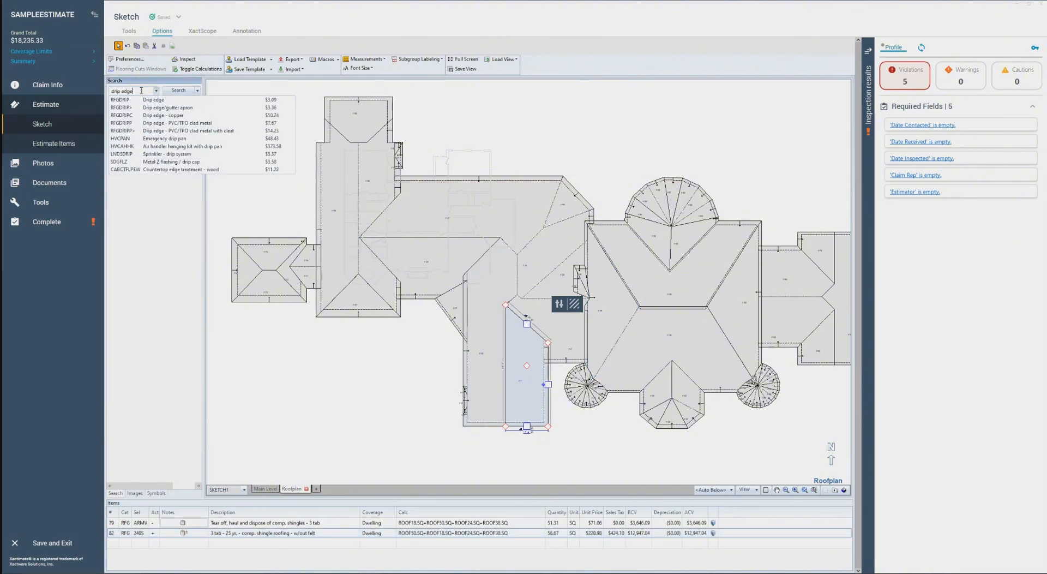
click(153, 99)
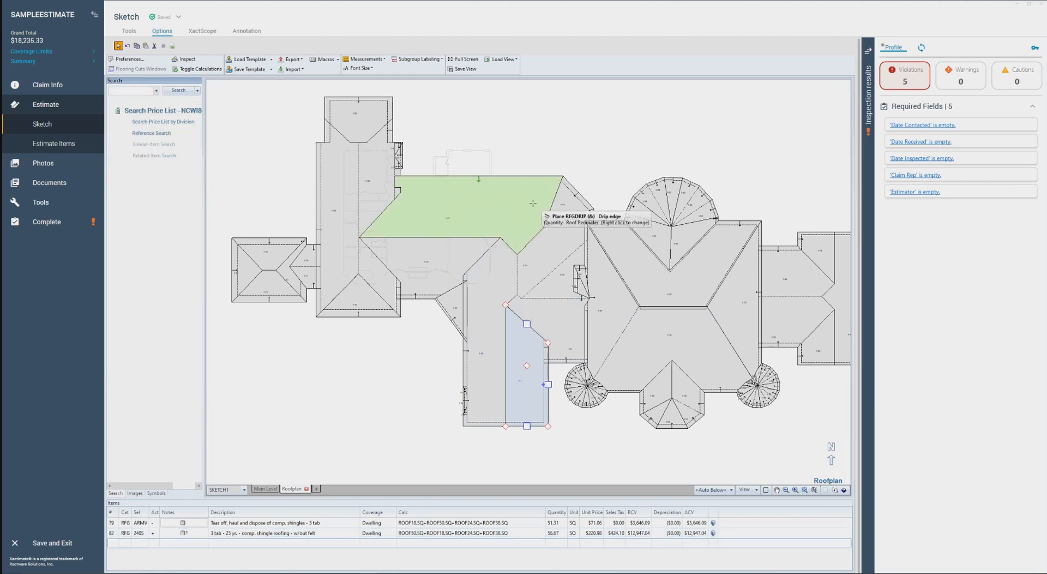
right_click(570, 142)
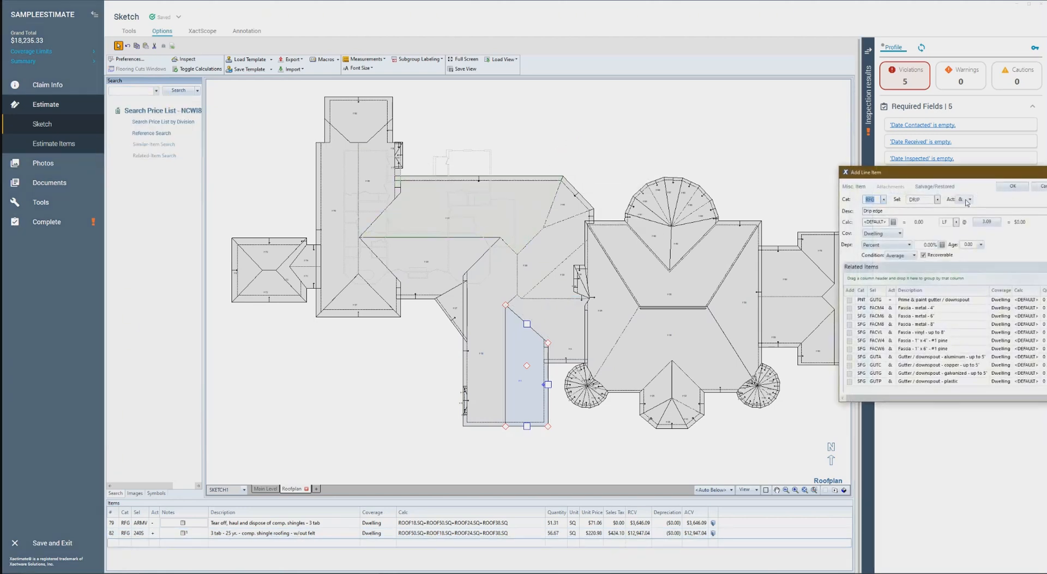
drag(966, 173, 632, 183)
click(635, 210)
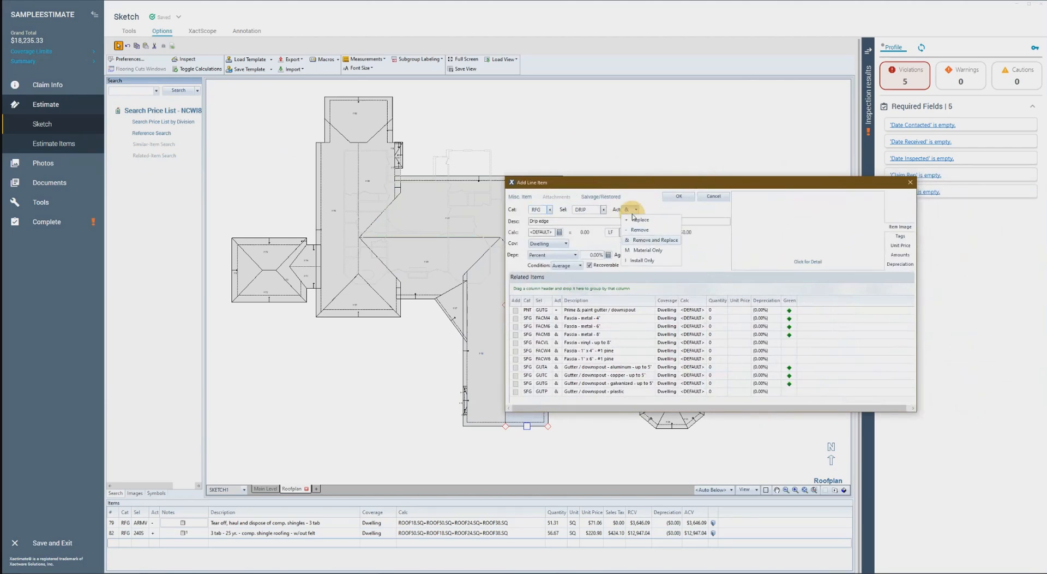
click(646, 219)
click(680, 196)
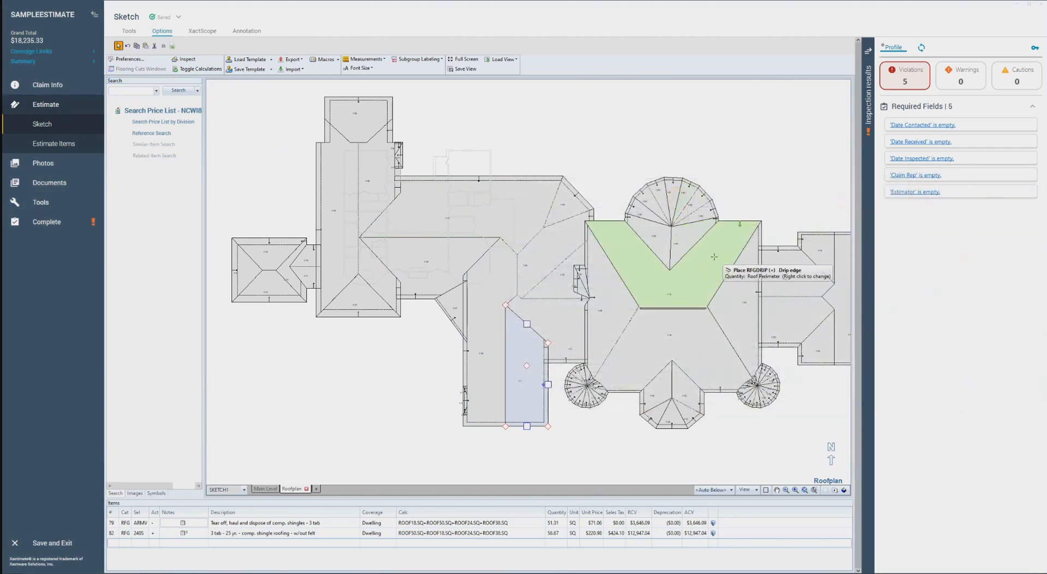
Place the drip edge item along the perimeter of the four large roof faces around the central ridge
click(714, 256)
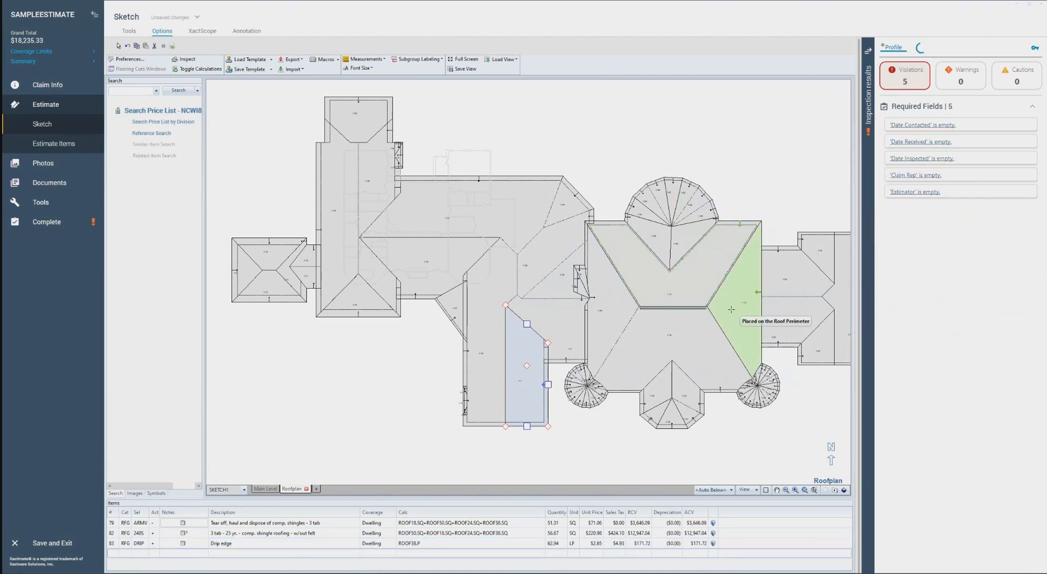
click(676, 343)
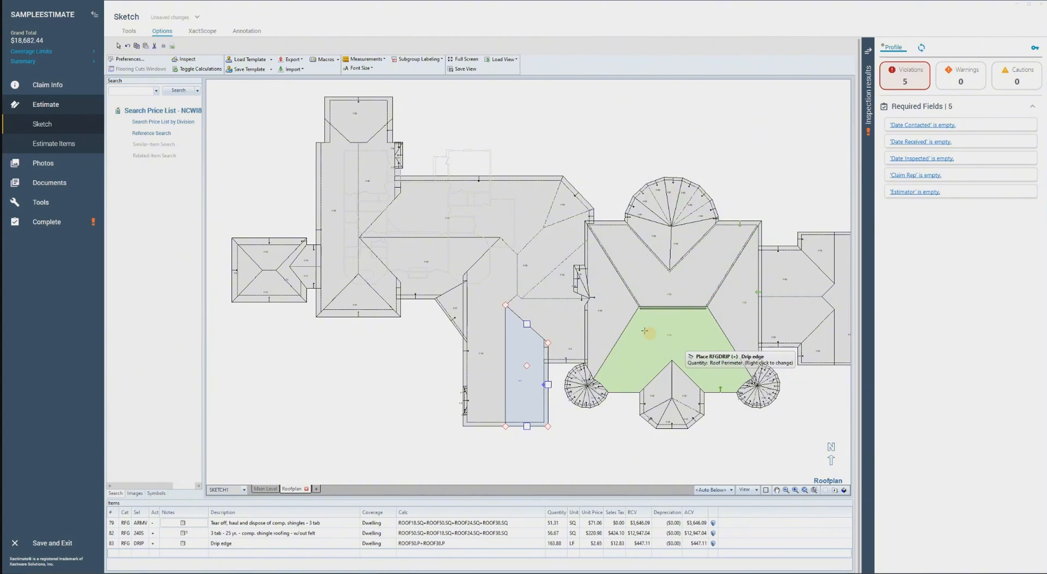
click(606, 306)
click(607, 306)
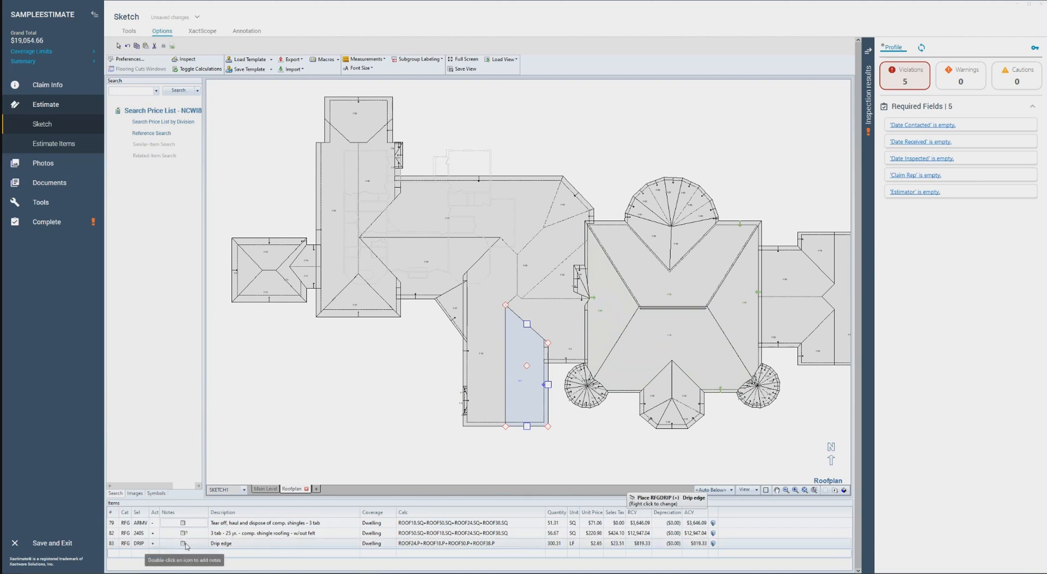
End the drip edge placement and review the line items of the large roof face south of the short central ridge
key(Escape)
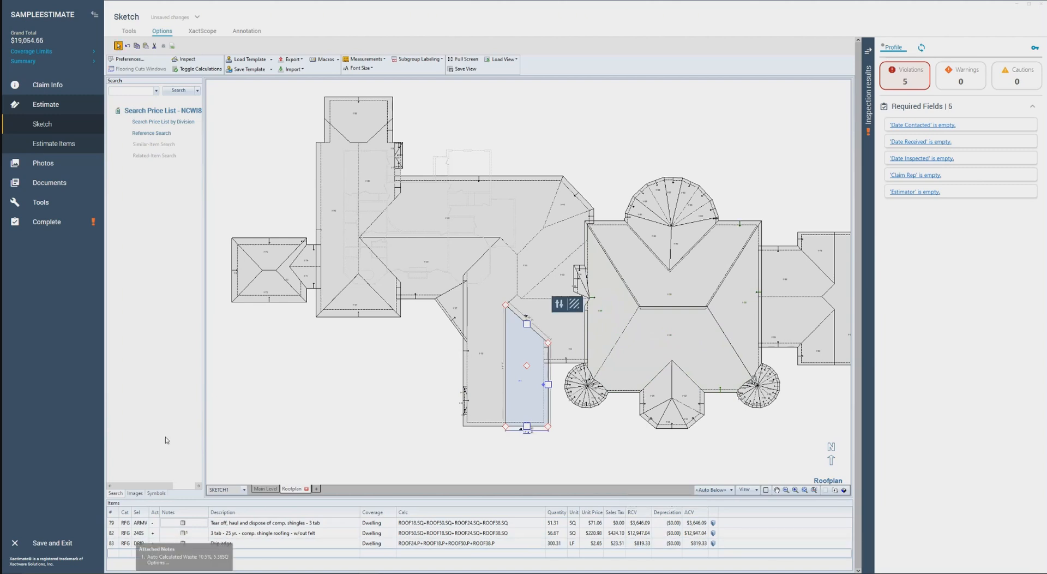
click(613, 425)
click(647, 336)
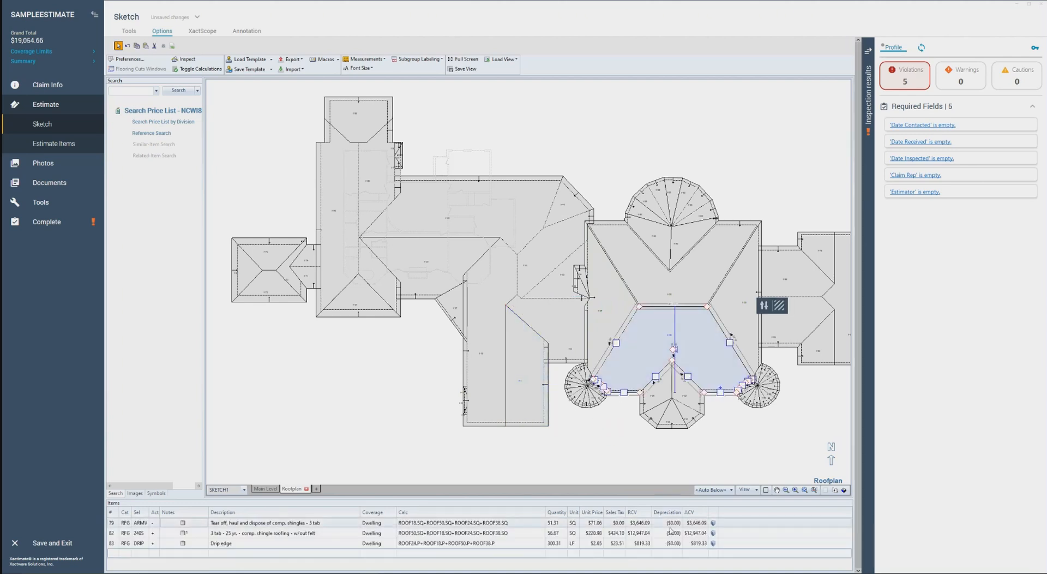
click(744, 535)
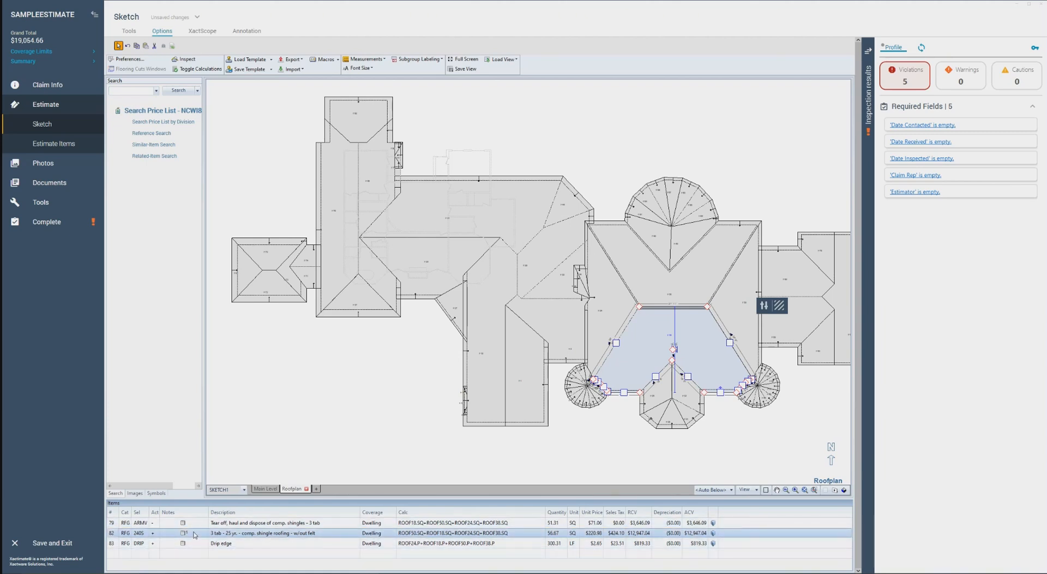
Open the Sketch preferences, examine the Roof Defaults for automatic roof waste calculation, and close the preferences
click(129, 58)
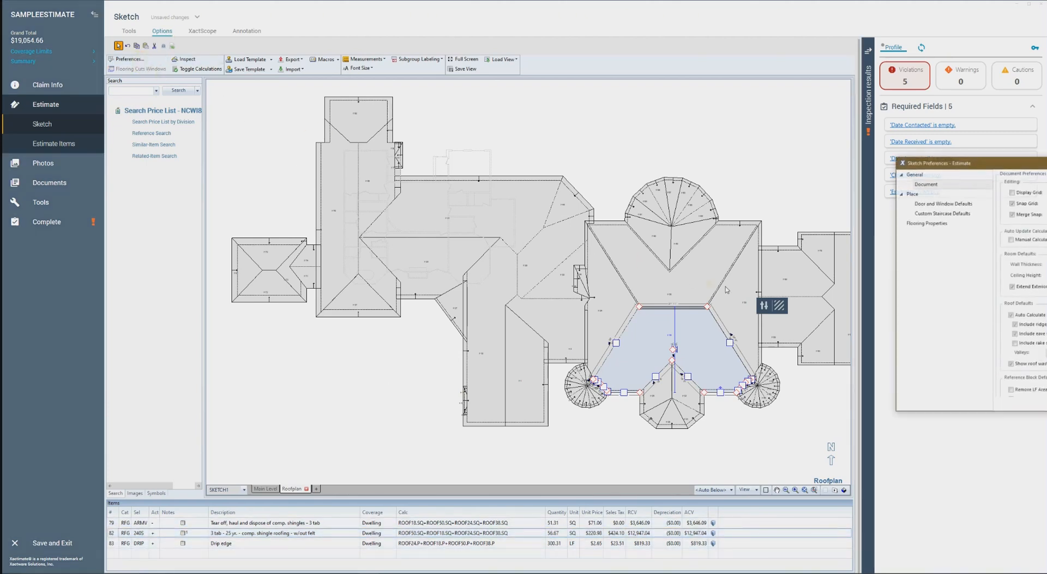
drag(960, 162, 562, 167)
scroll(641, 335, down, 3)
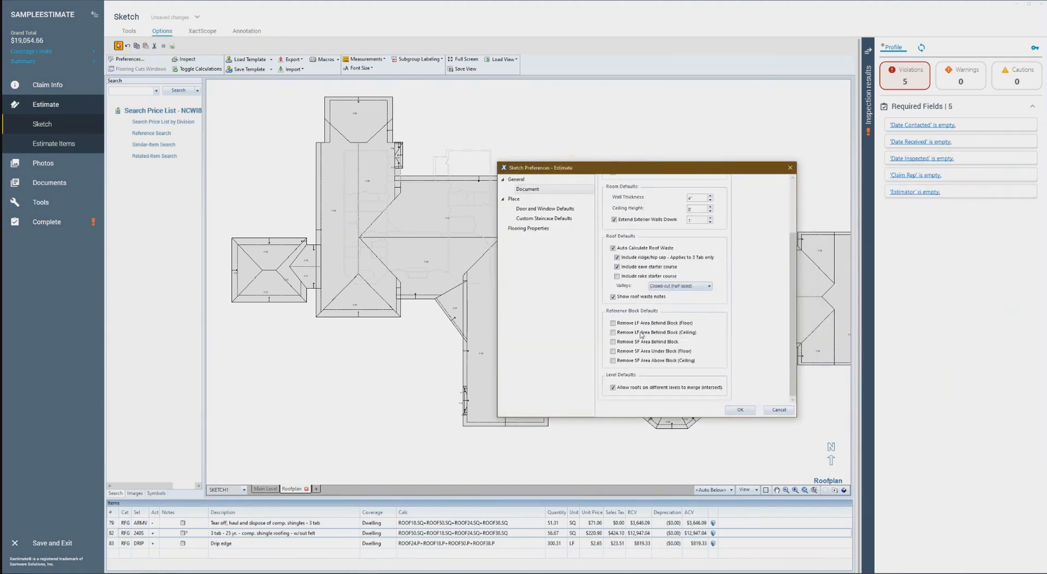
click(790, 167)
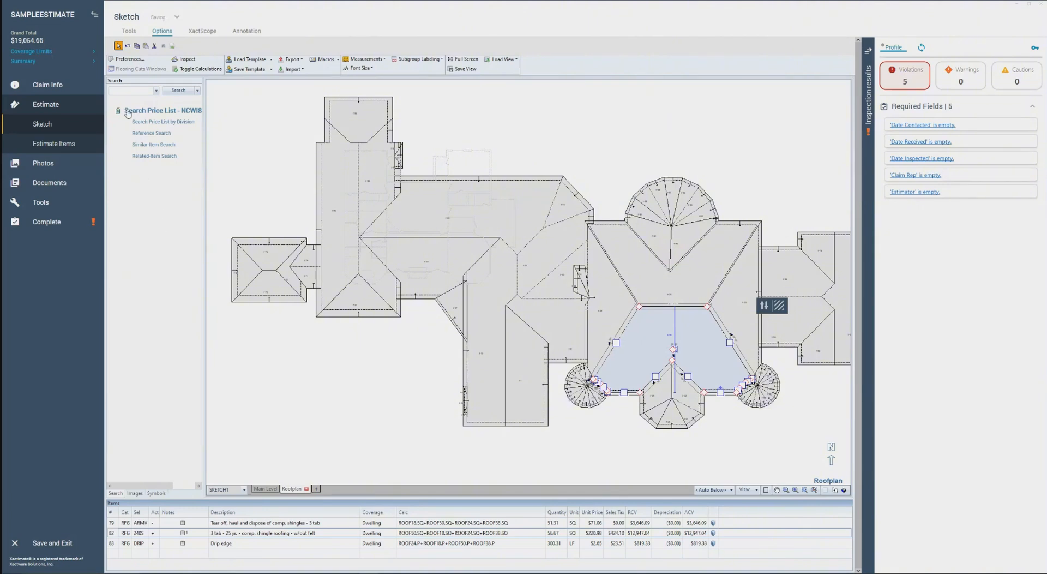
Find the RFGFLPIPE pipe jack flashing item and place one on each of the four large faces around the short central ridge
click(127, 91)
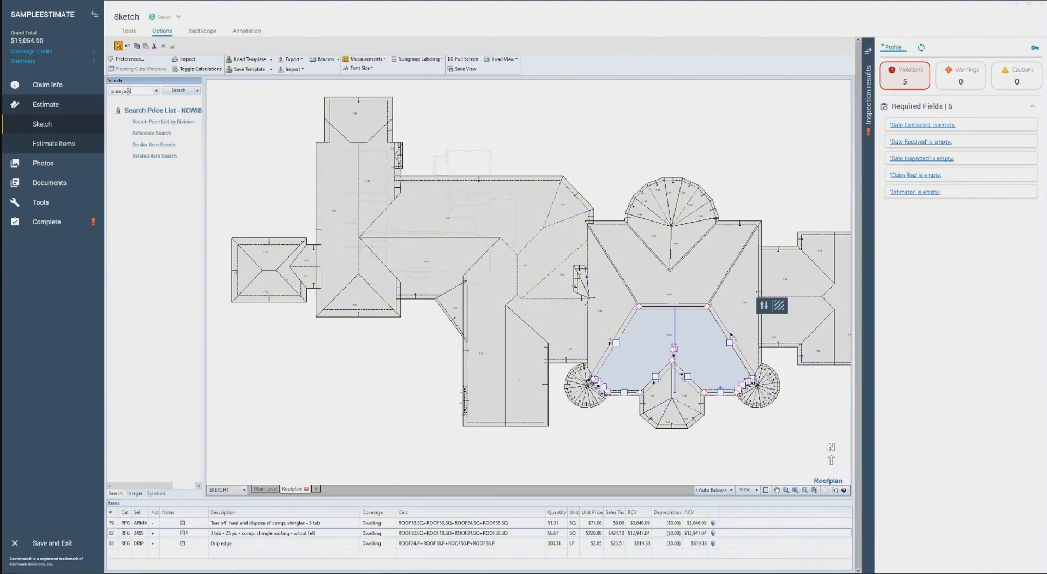
click(147, 101)
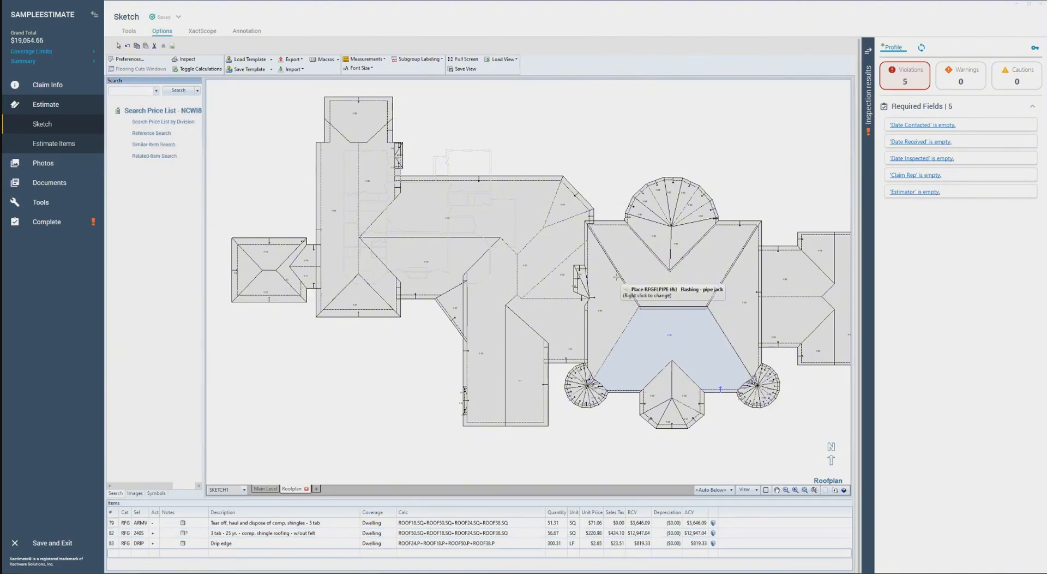
click(682, 283)
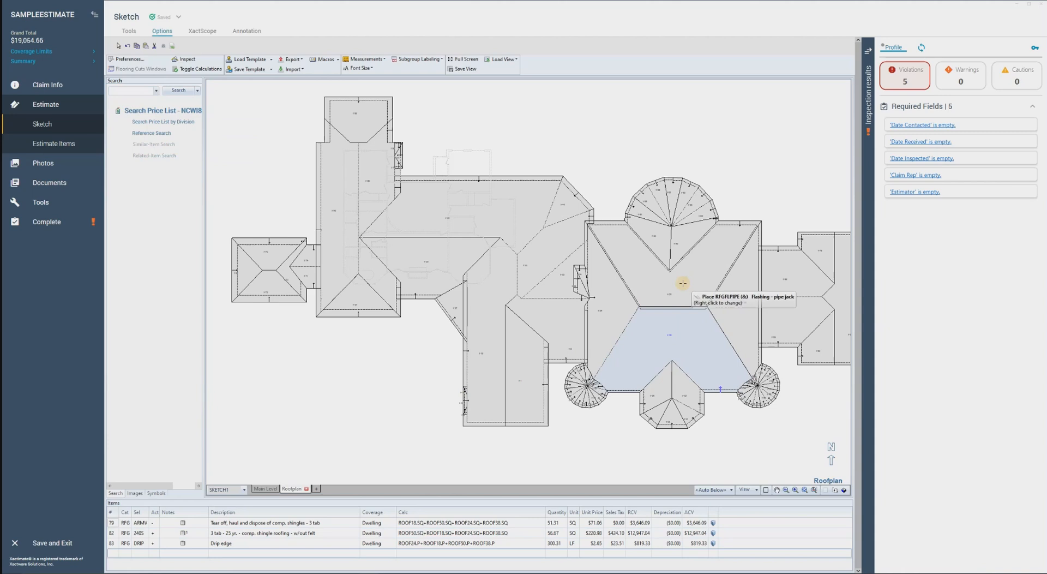
click(736, 322)
click(661, 351)
click(614, 315)
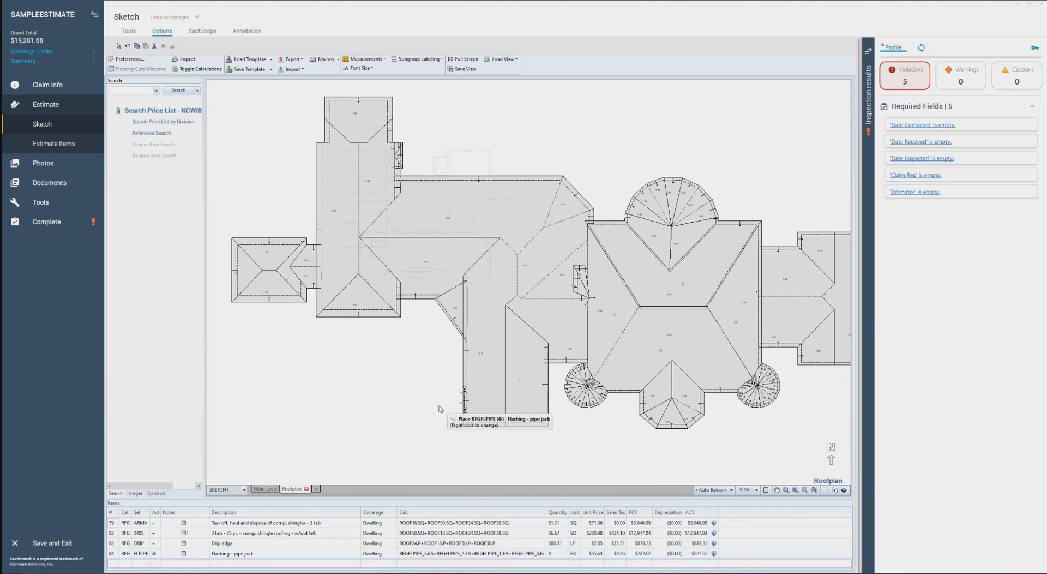
Switch to the estimate items and add the RFGSTEP step flashing item to the Dwelling Roof group
click(79, 149)
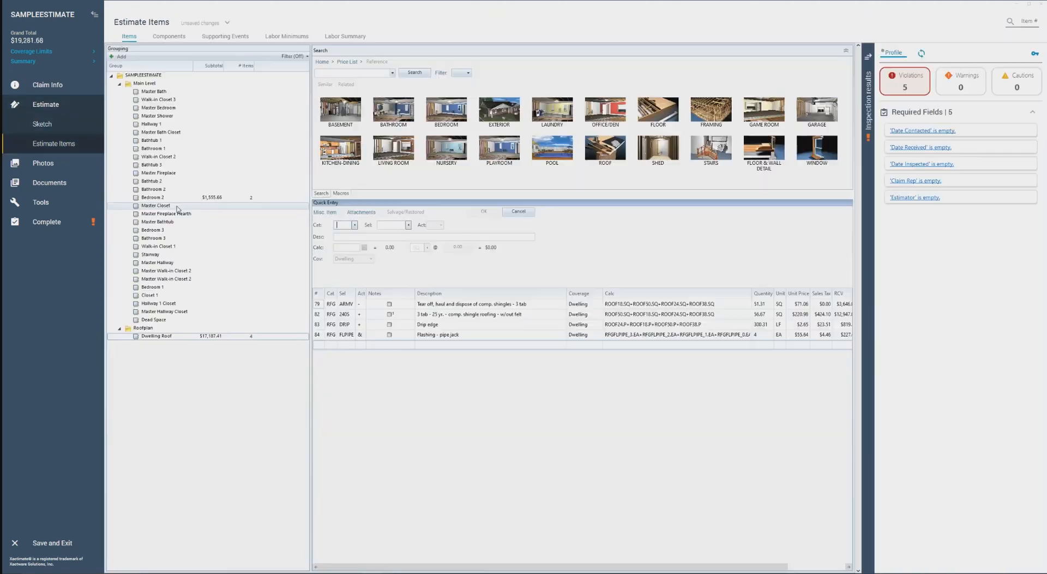
click(218, 336)
click(359, 72)
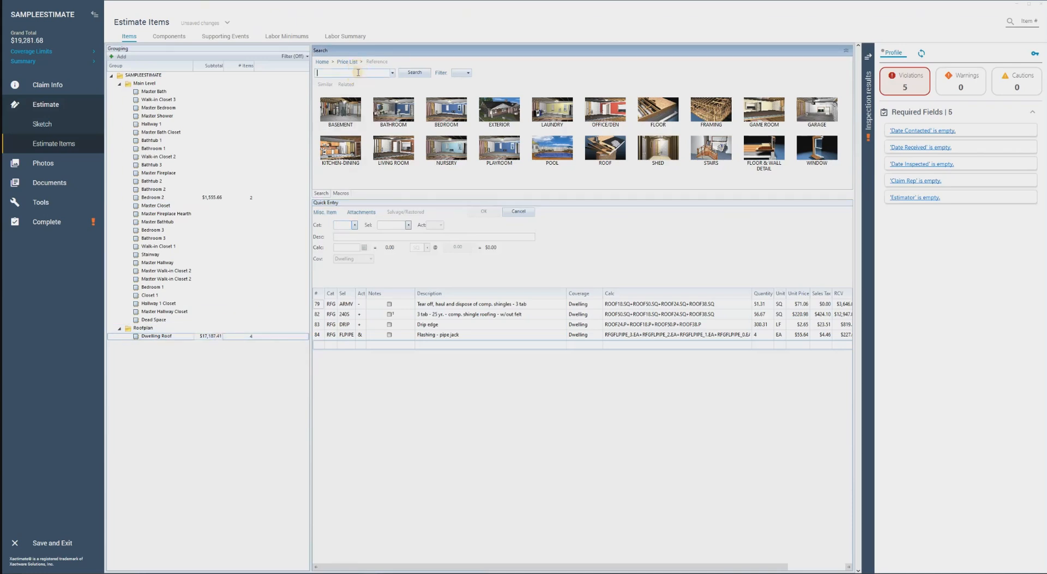
text(flash)
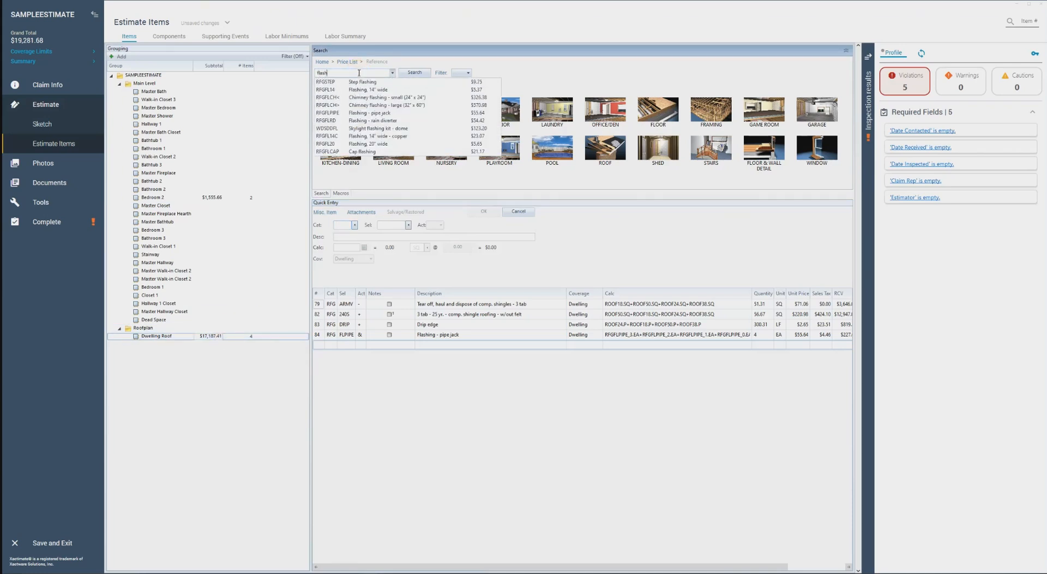
click(376, 82)
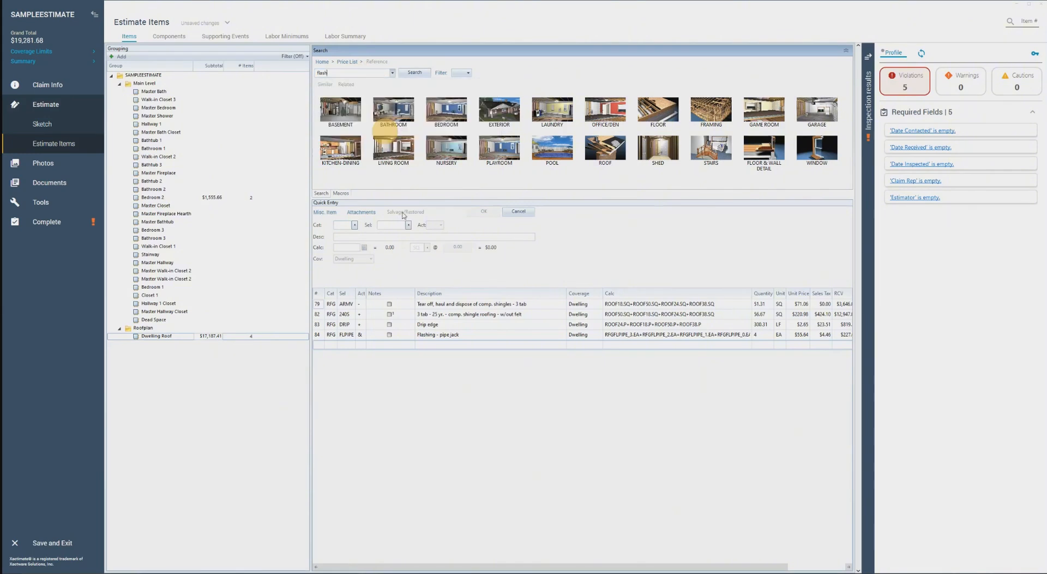
Set the calculation of the new step flashing item to ROOF38.FLASH
click(620, 346)
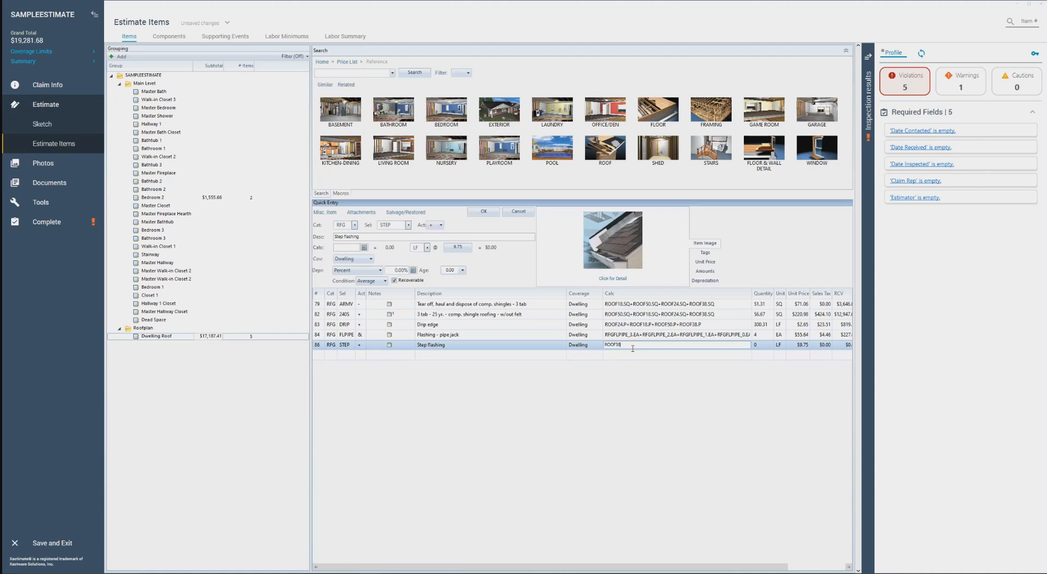
text(ROOF38.FLASH)
key(Return)
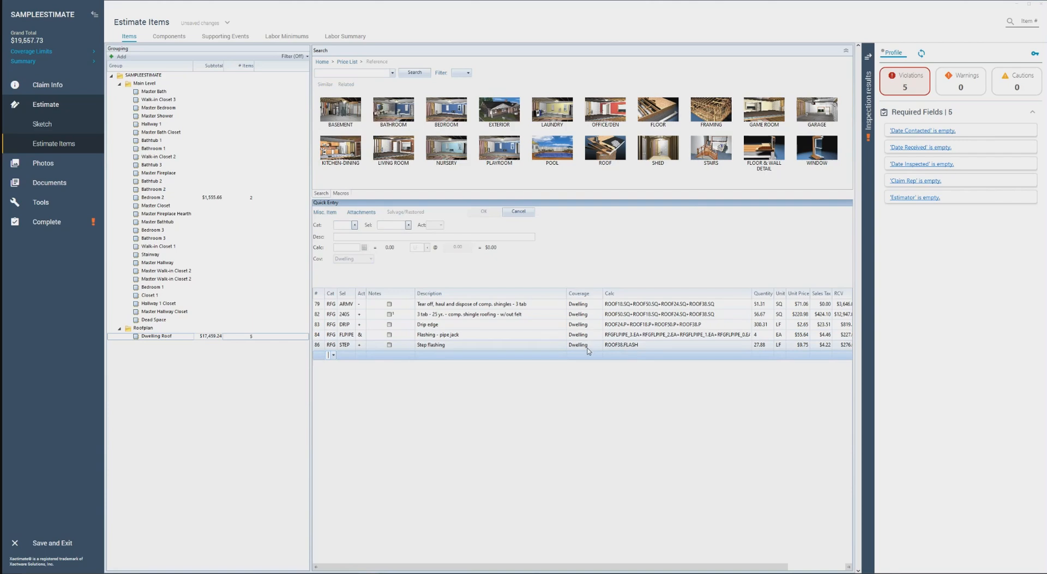
click(588, 347)
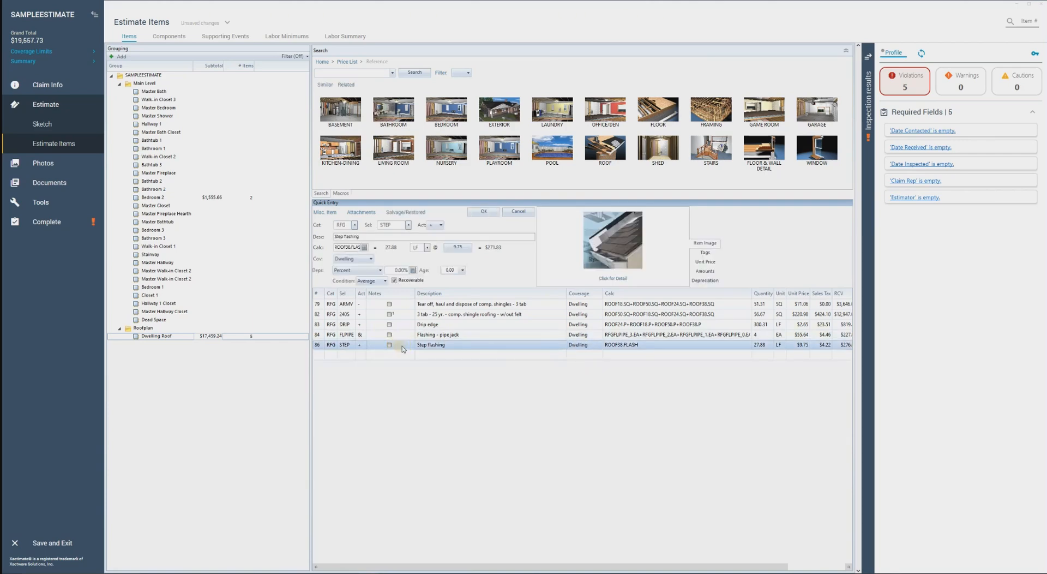
Return to the sketch, select roof face F38 north of the central ridge, and delete its step flashing item
click(60, 126)
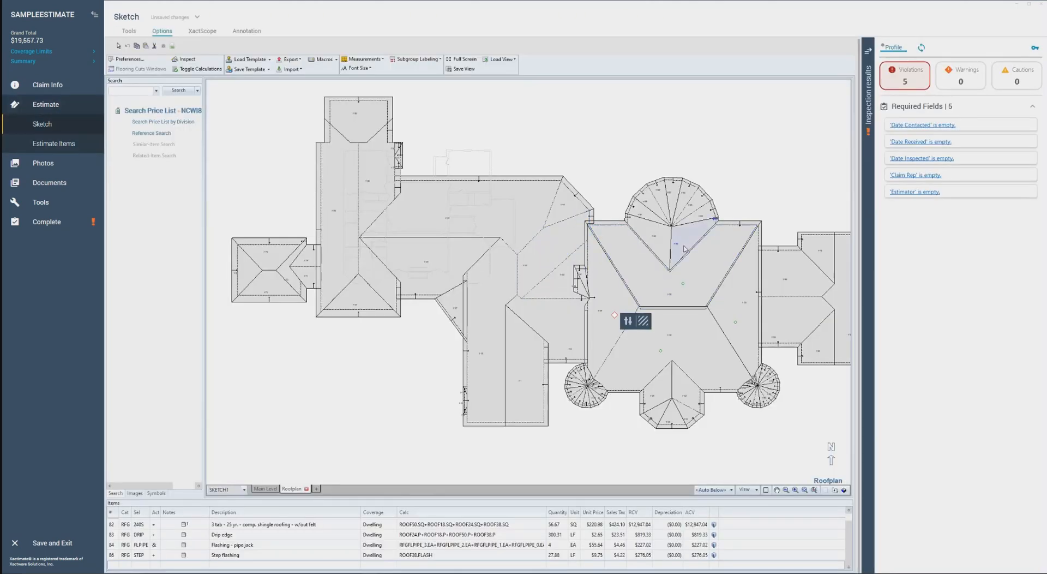
click(708, 279)
click(773, 220)
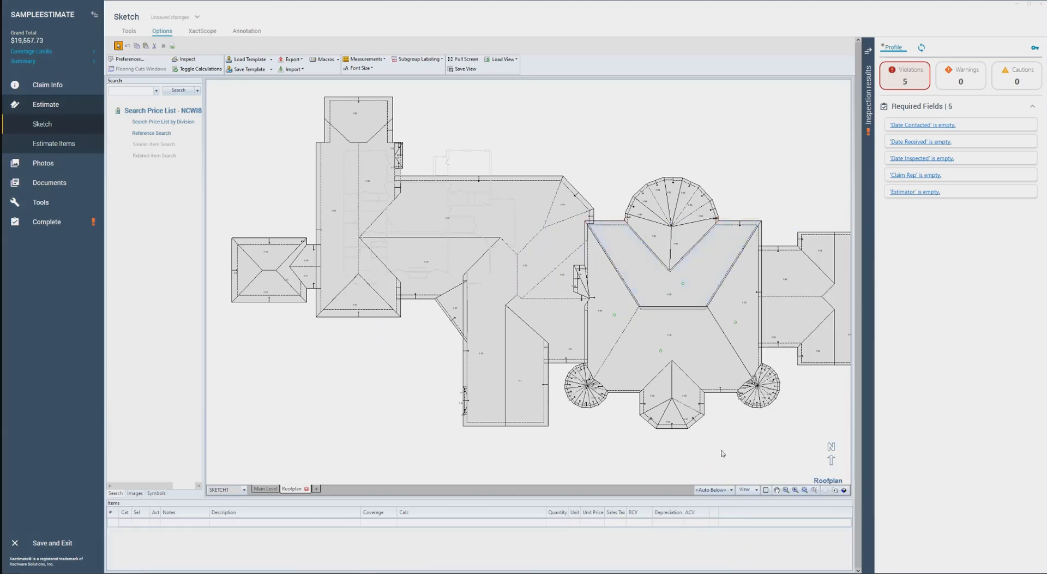
scroll(734, 568, up, 1)
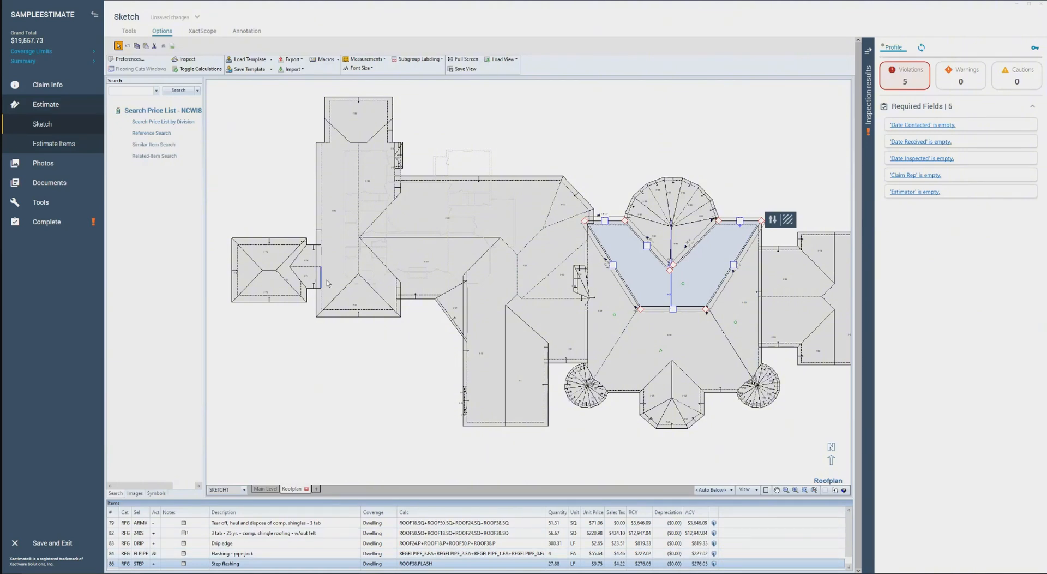
Find the RFGSTEP step flashing item, choose it for placement, and try to place it on roof face F38
click(148, 91)
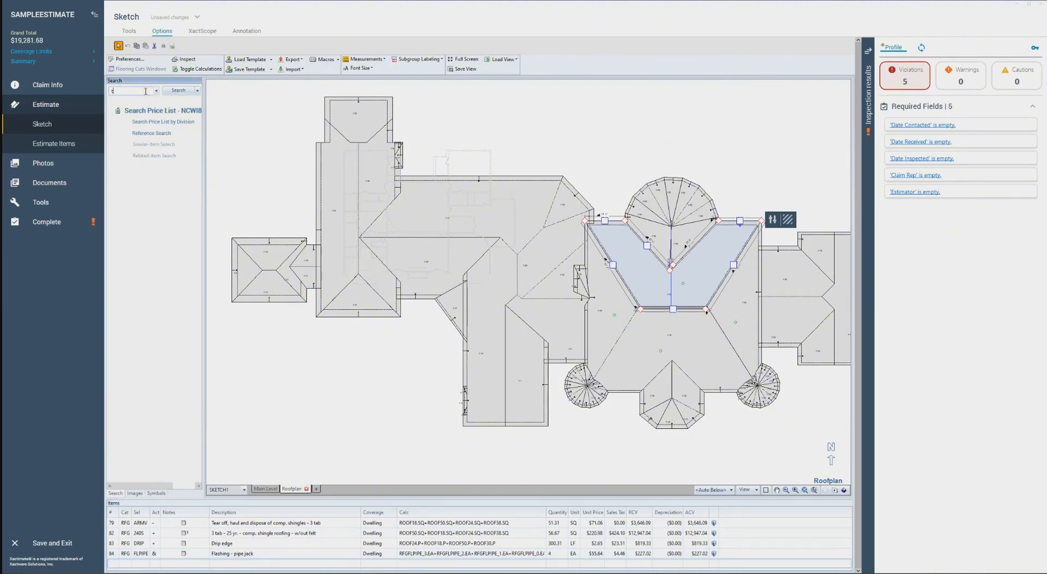
text(step flash)
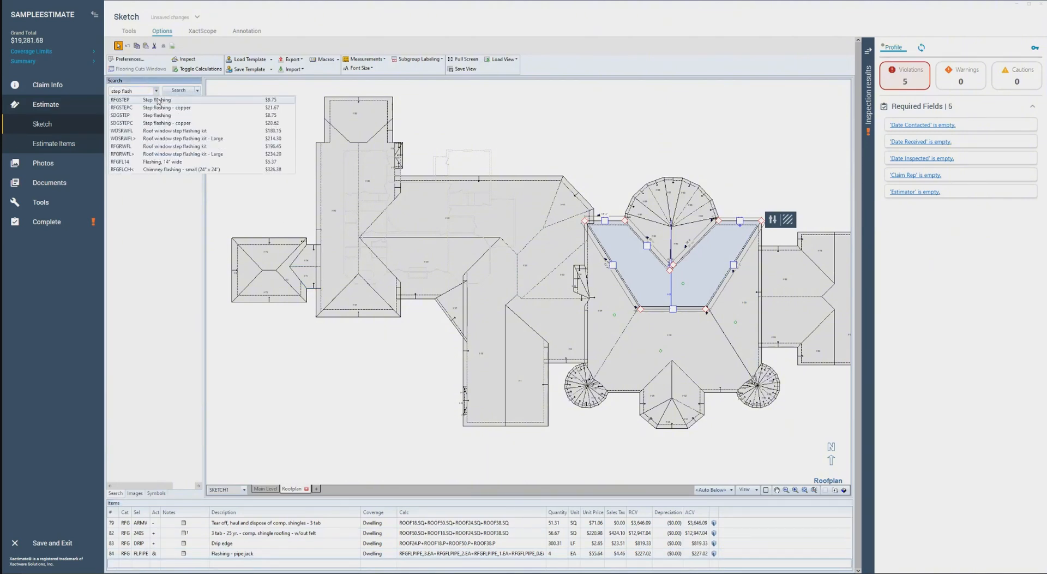
click(150, 99)
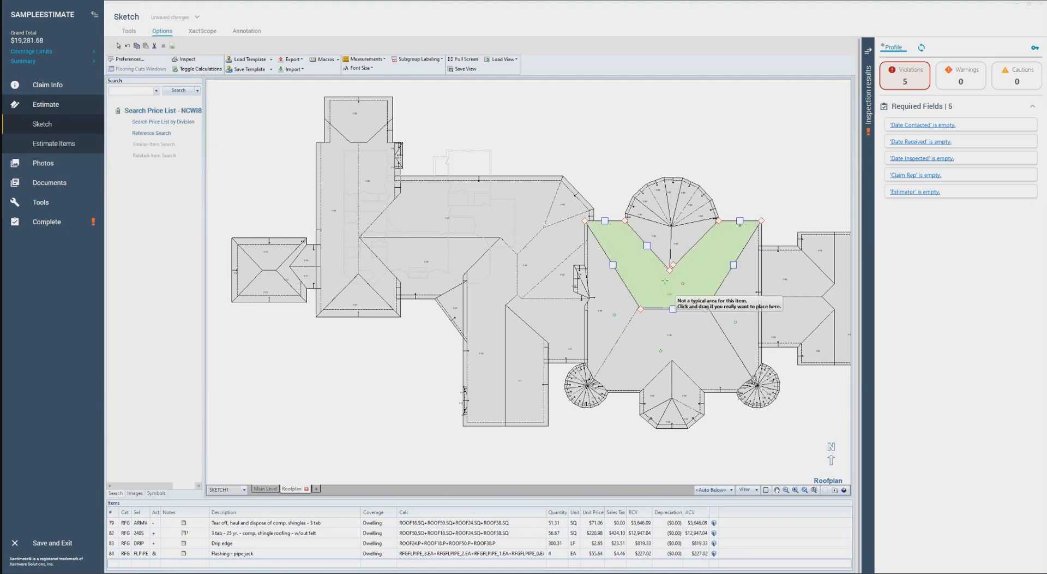
click(696, 276)
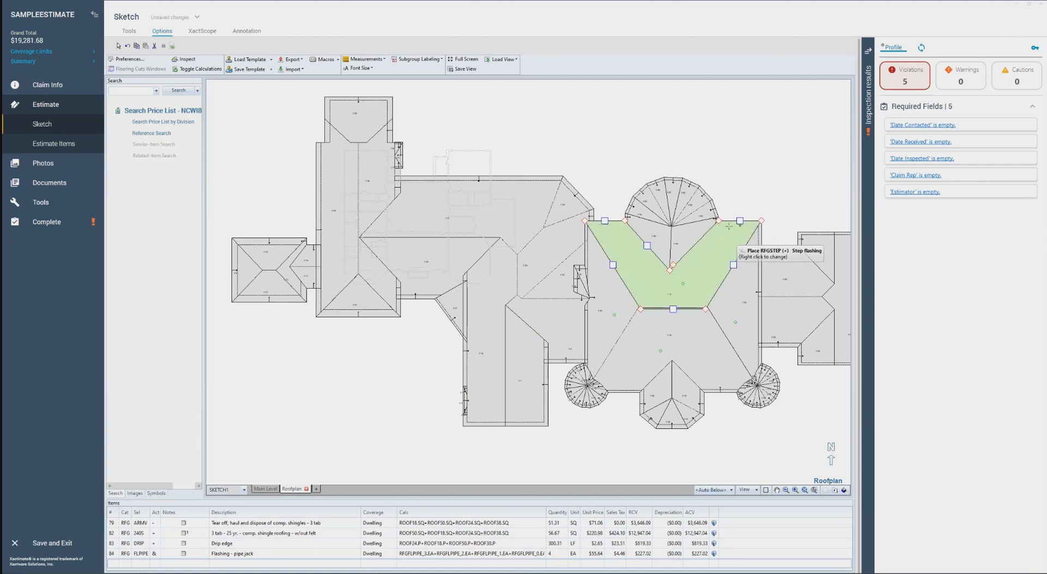
Place step flashing on the roof wall at F38's edge east of the round turret, and delete that item
scroll(722, 233, up, 4)
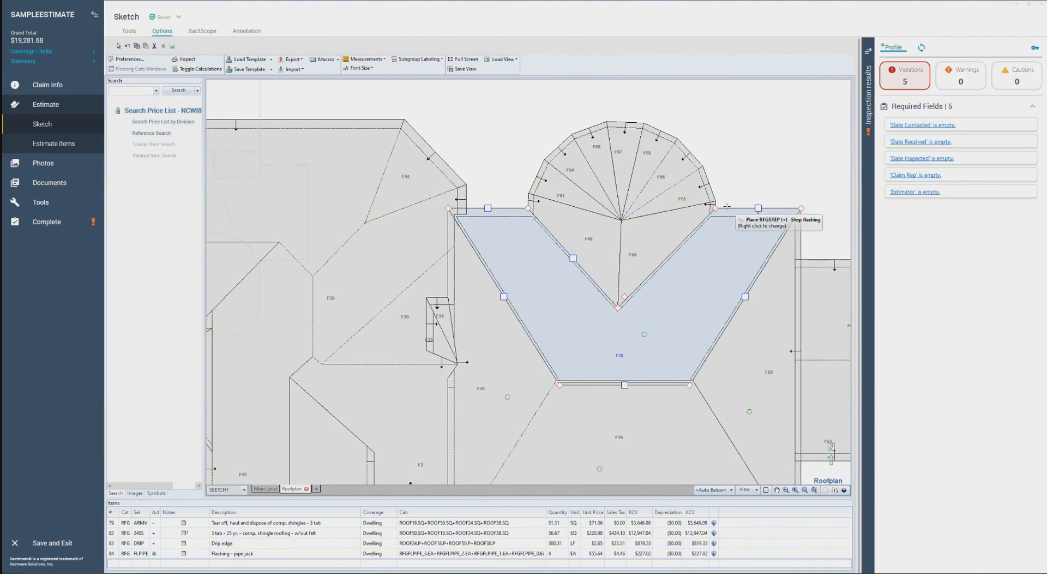
click(736, 216)
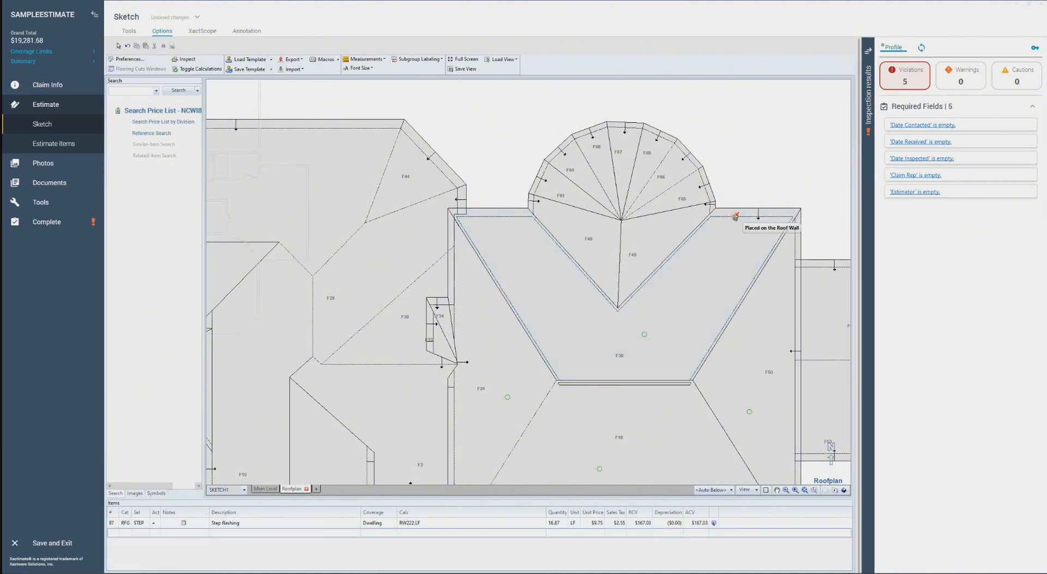
click(736, 527)
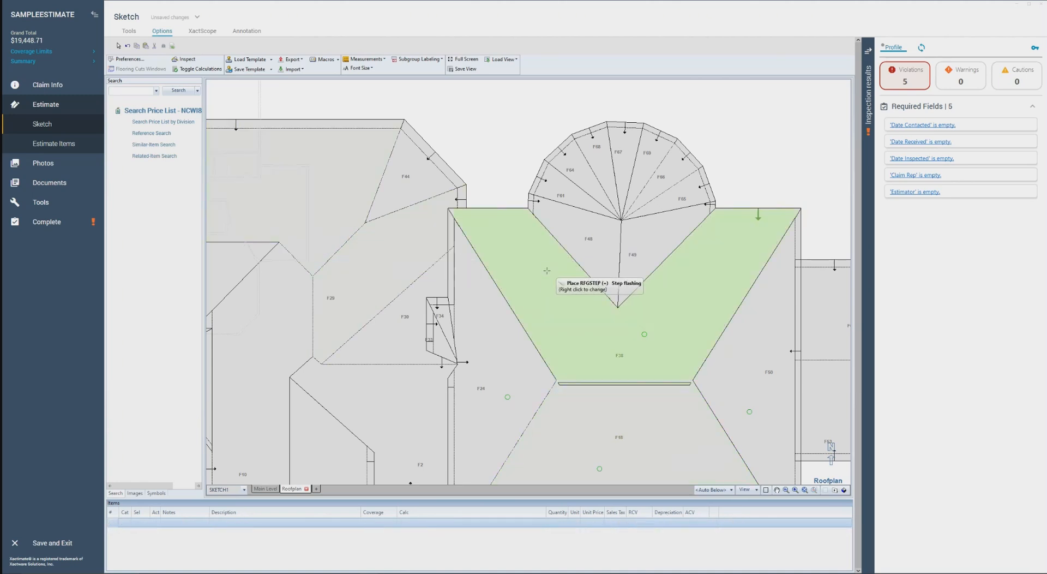
Draw step flashing with the Roof Wall quantity along F38's north edge on both sides of the round turret
scroll(547, 271, down, 1)
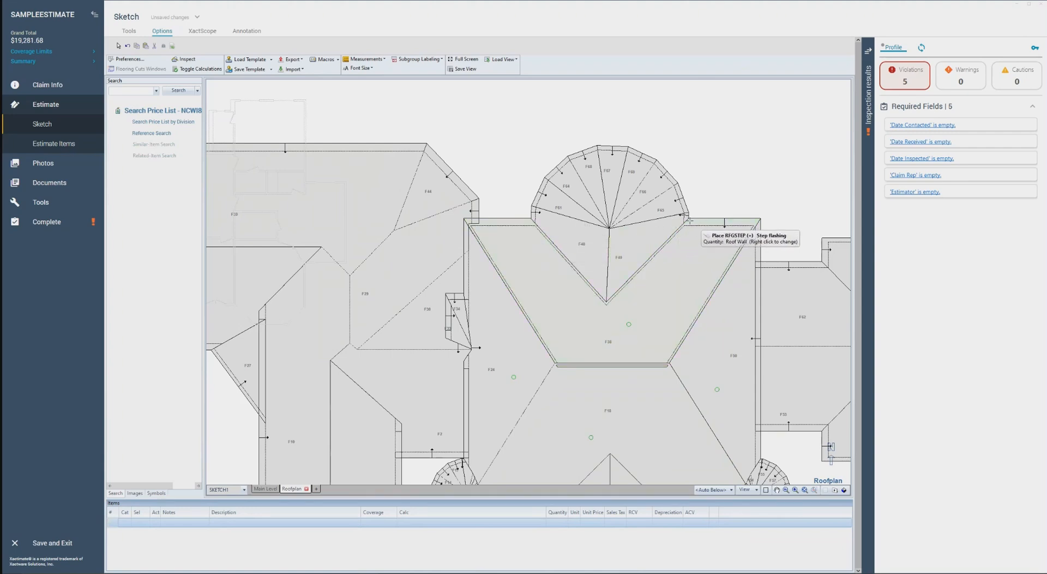
drag(690, 220, 749, 216)
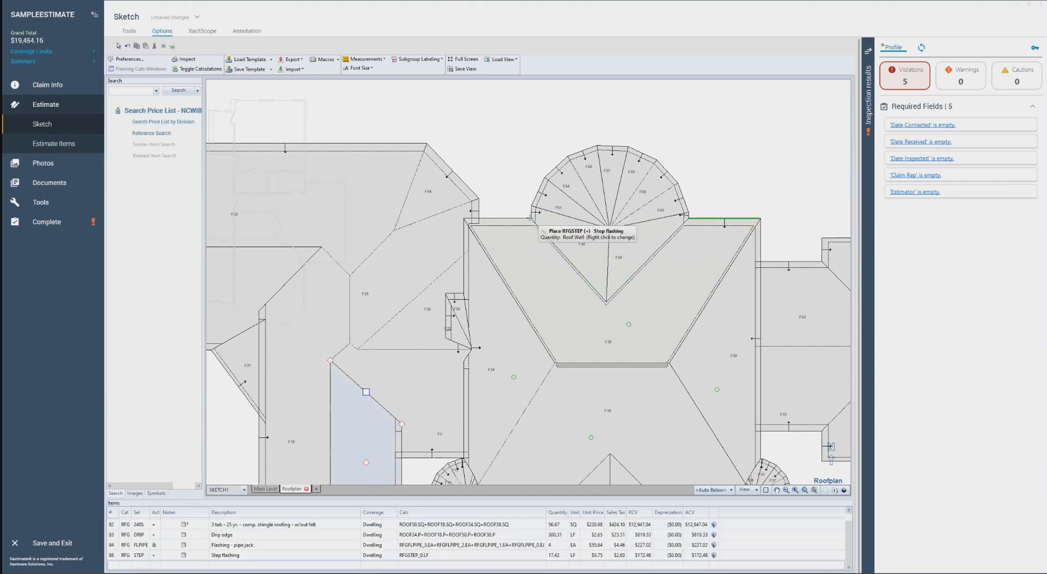
drag(532, 215, 481, 218)
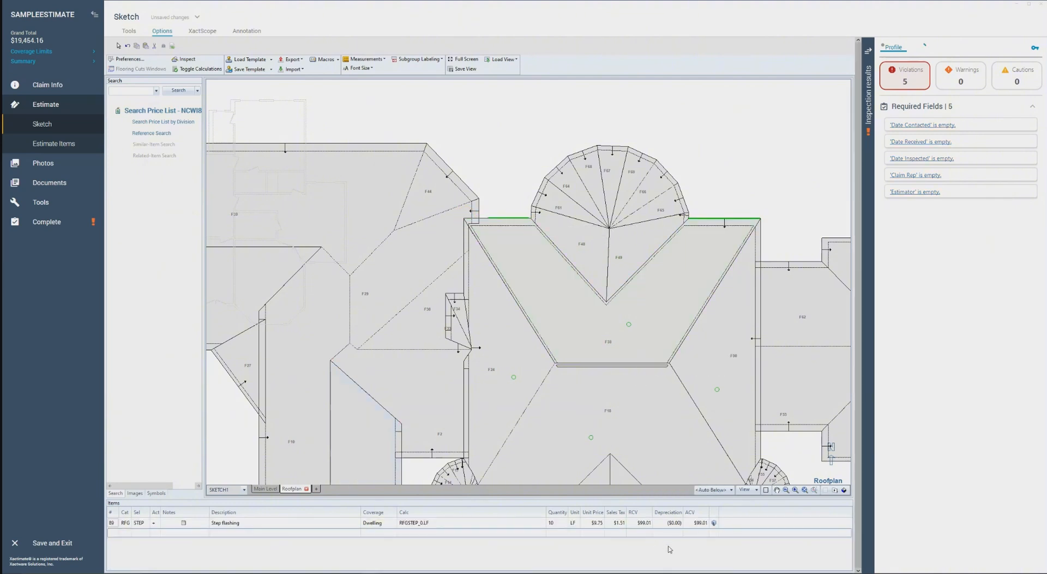
Delete both step flashing items drawn beside the round turret and end the placement
click(731, 531)
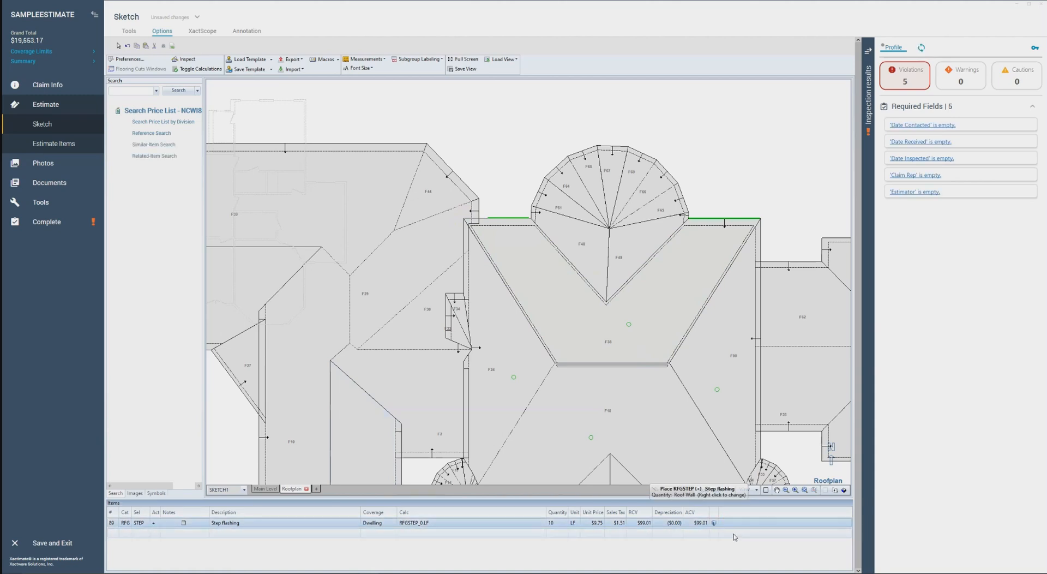
key(Delete)
key(Escape)
click(718, 222)
click(733, 220)
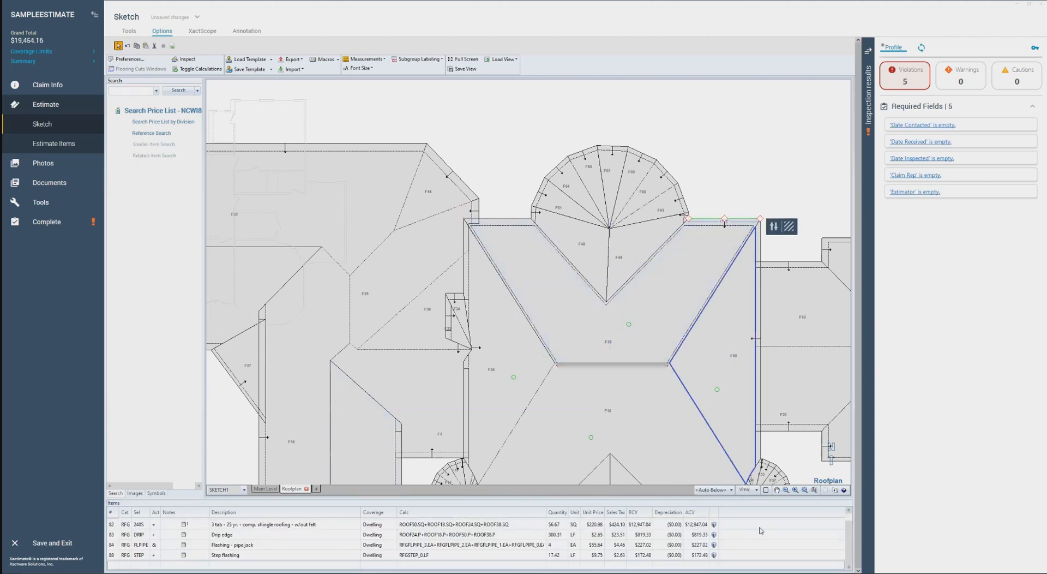
click(743, 555)
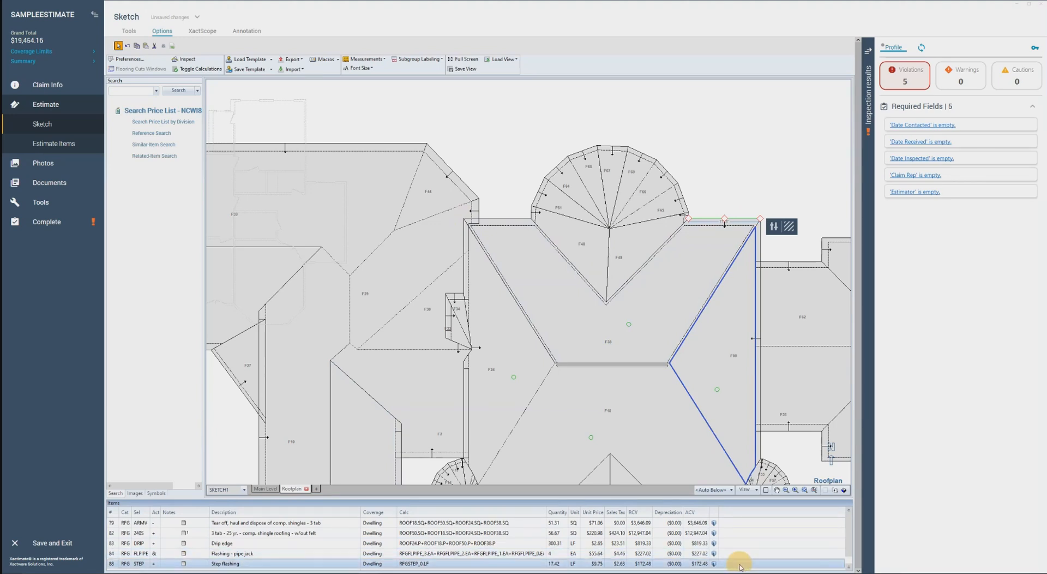
key(Delete)
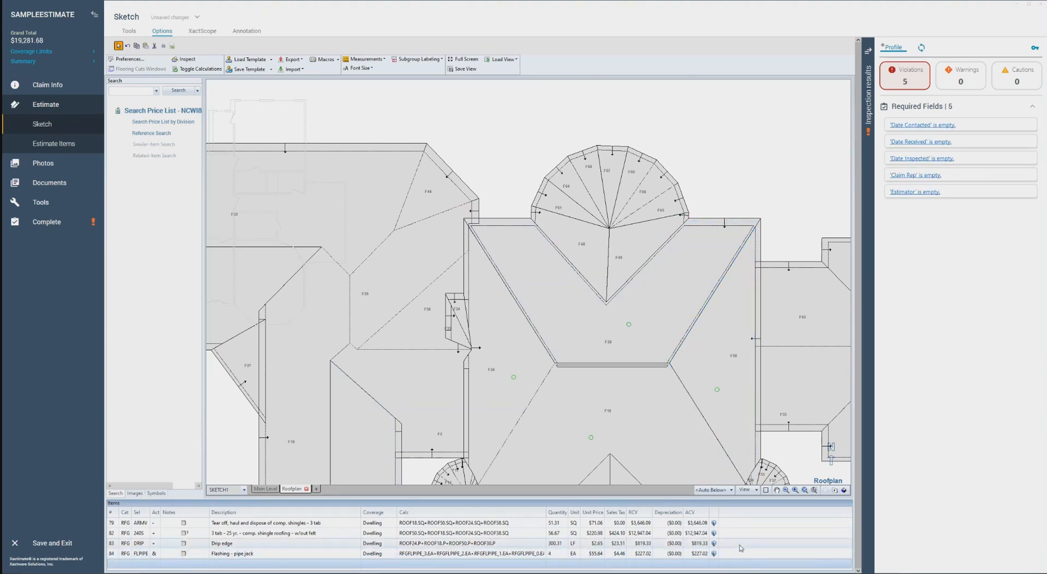
In the estimate items for Dwelling Roof, find and add Flashing, 14" wide (RFG FL14) with the calculation ROOF38.FLASH
click(74, 144)
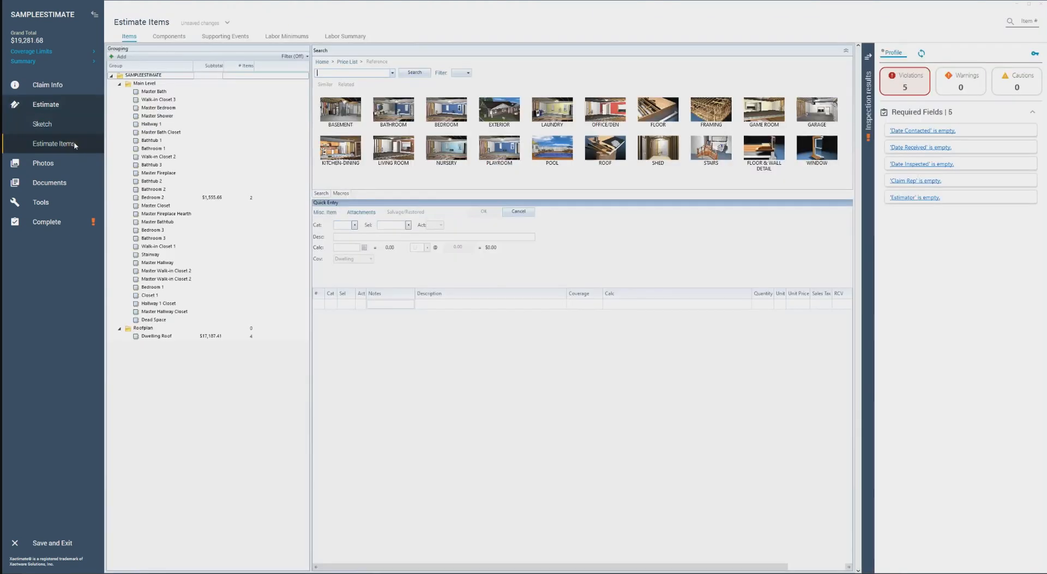
click(233, 335)
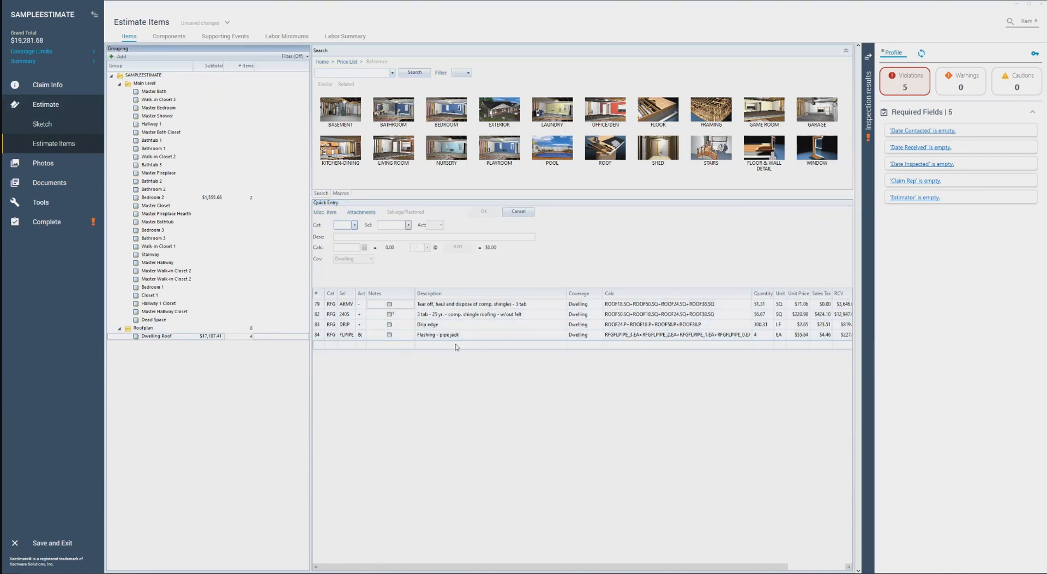
click(374, 70)
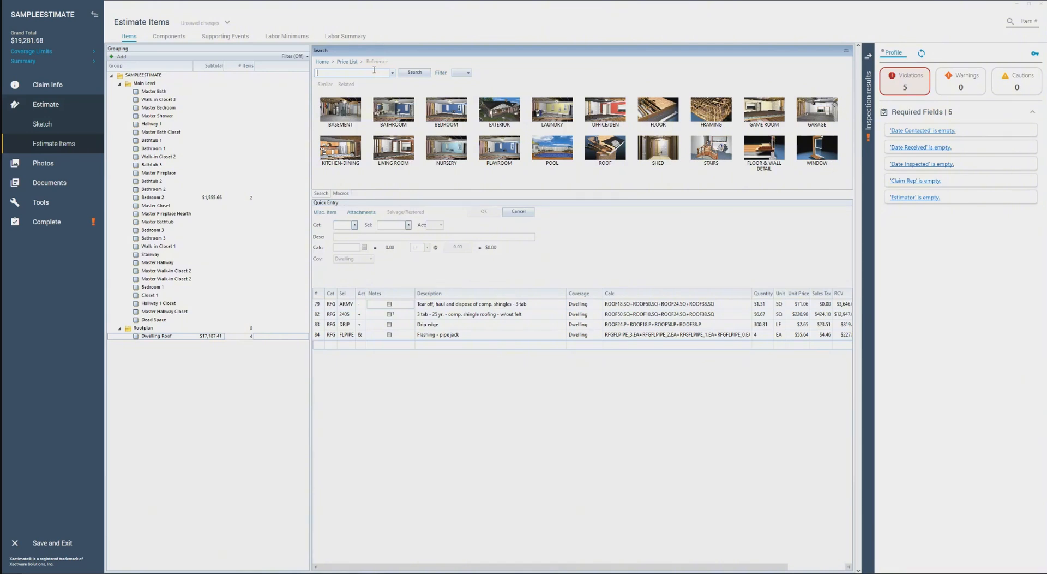
text(flashing)
click(381, 89)
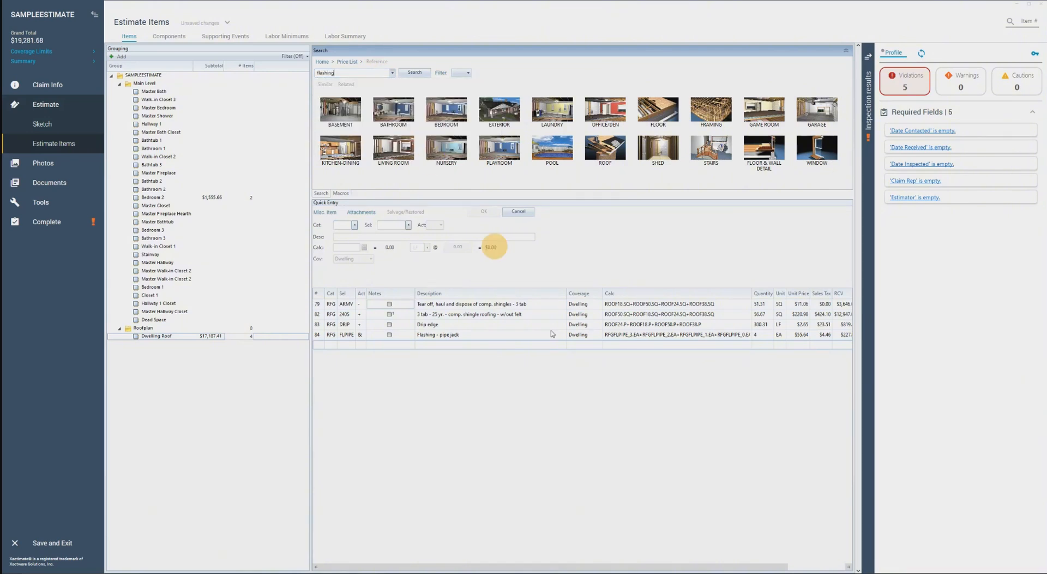
click(613, 345)
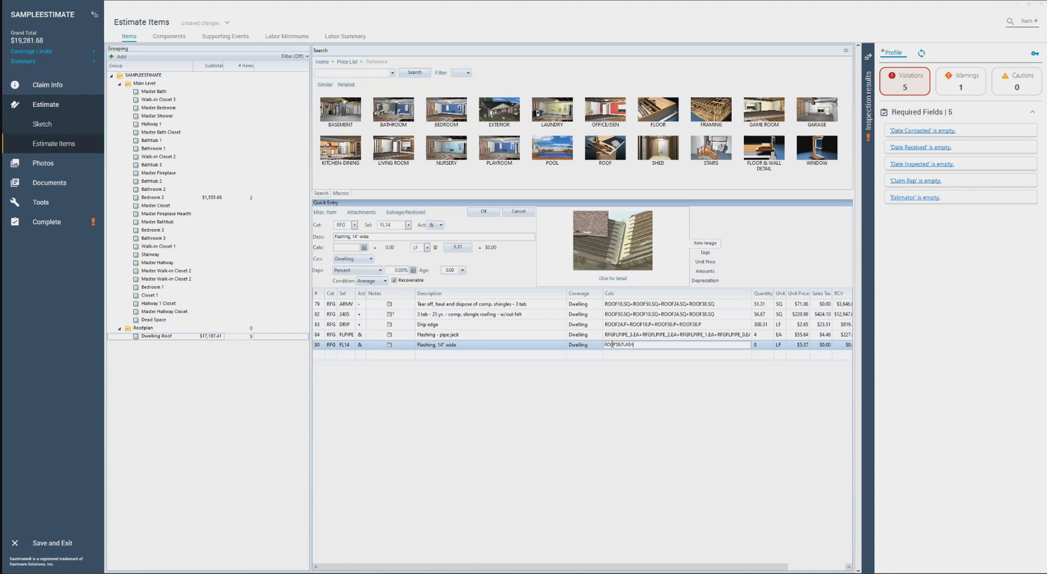
Set the 14" flashing's calculation to ROOF38.EAVE, and replace it with ROOF38.RAKE
key(BackSpace)
text(EAVE)
key(Return)
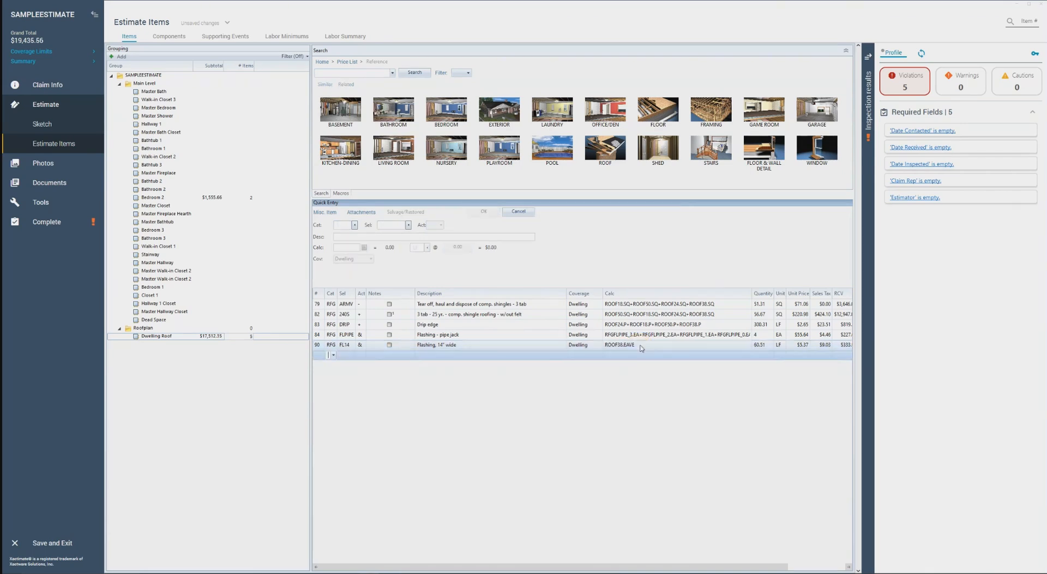
click(647, 346)
key(BackSpace)
key(BackSpace)
key(BackSpace)
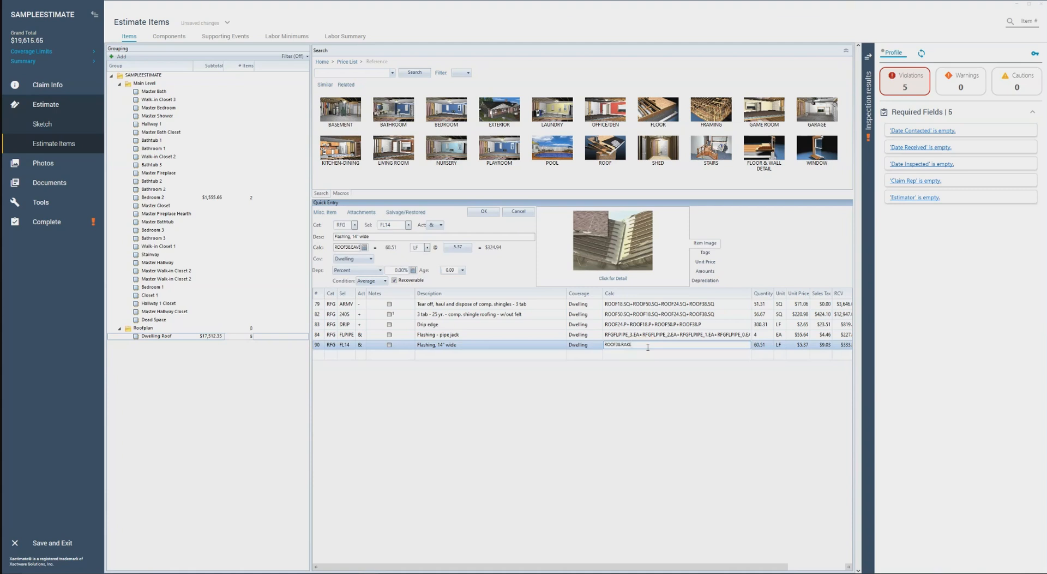
text(RAKE)
key(Return)
Change the 14" flashing's calculation to F38's valley variable, ROOF38.VAL
click(645, 347)
key(BackSpace)
key(BackSpace)
key(BackSpace)
text(VAL)
key(Return)
Try ROOF38.SF as the 14" flashing's calculation, and set it back to ROOF38.FLASH
click(648, 346)
text(SF)
key(Return)
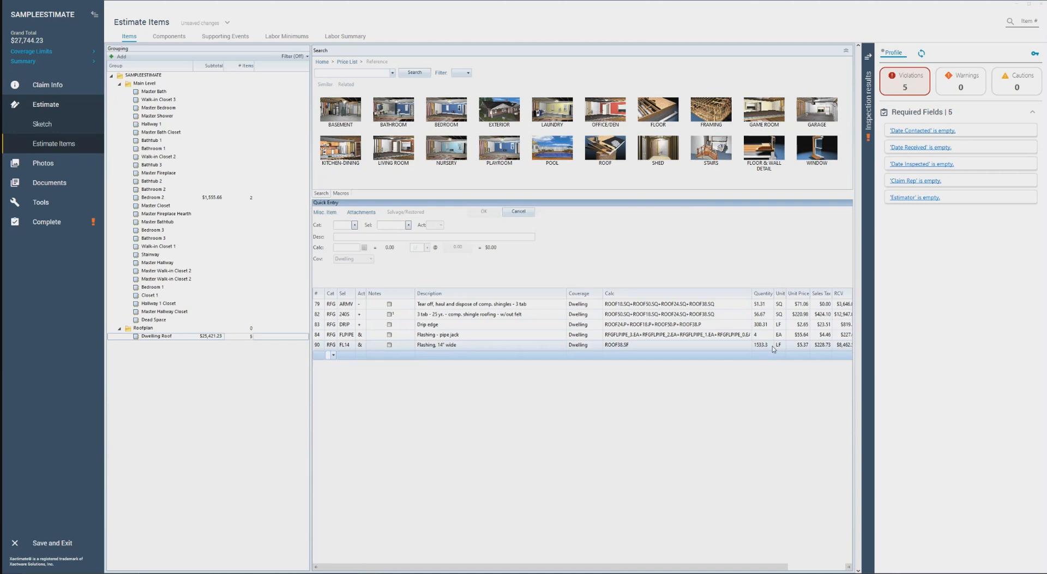
click(654, 345)
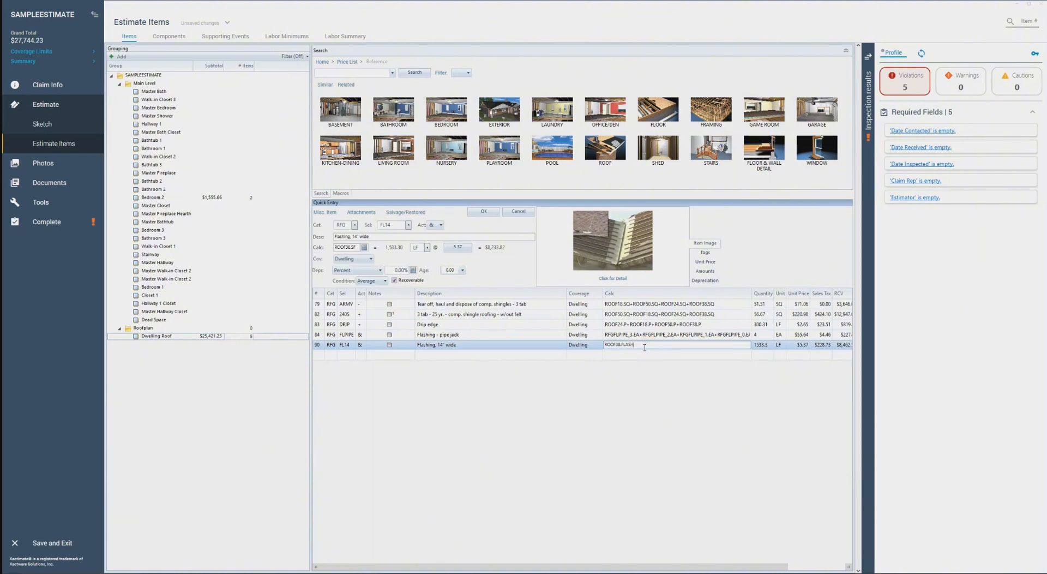
key(Return)
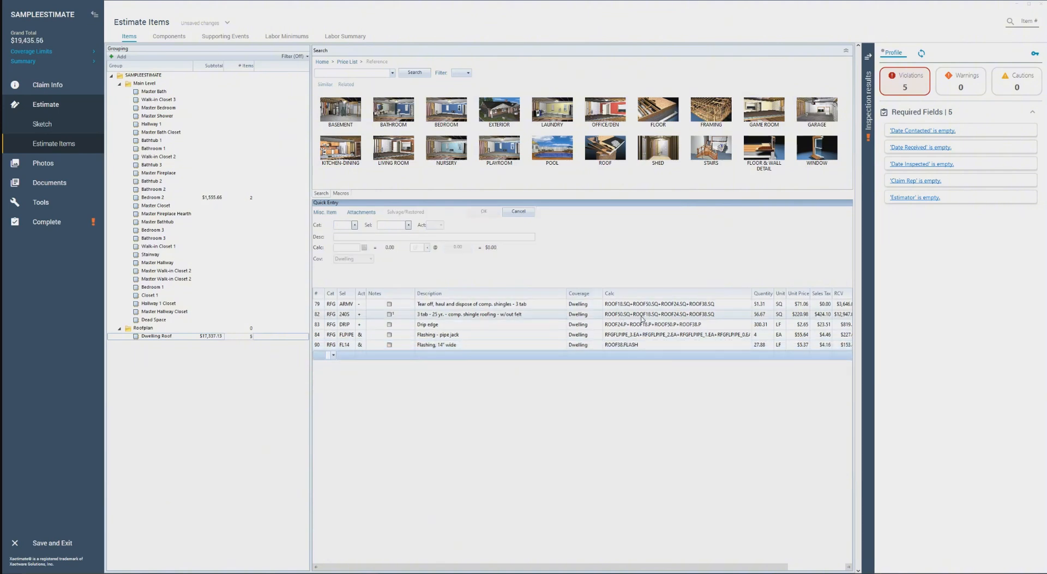
Delete the 14" flashing and the remaining tear-off, shingle, drip edge and pipe jack items from Dwelling Roof, and reopen the roof sketch
click(405, 345)
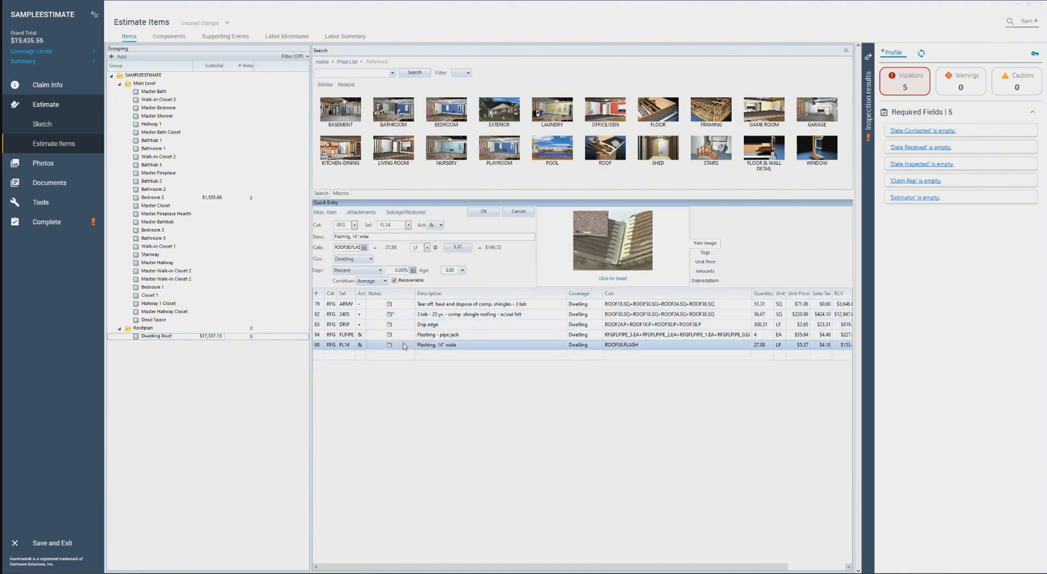
key(Delete)
click(402, 335)
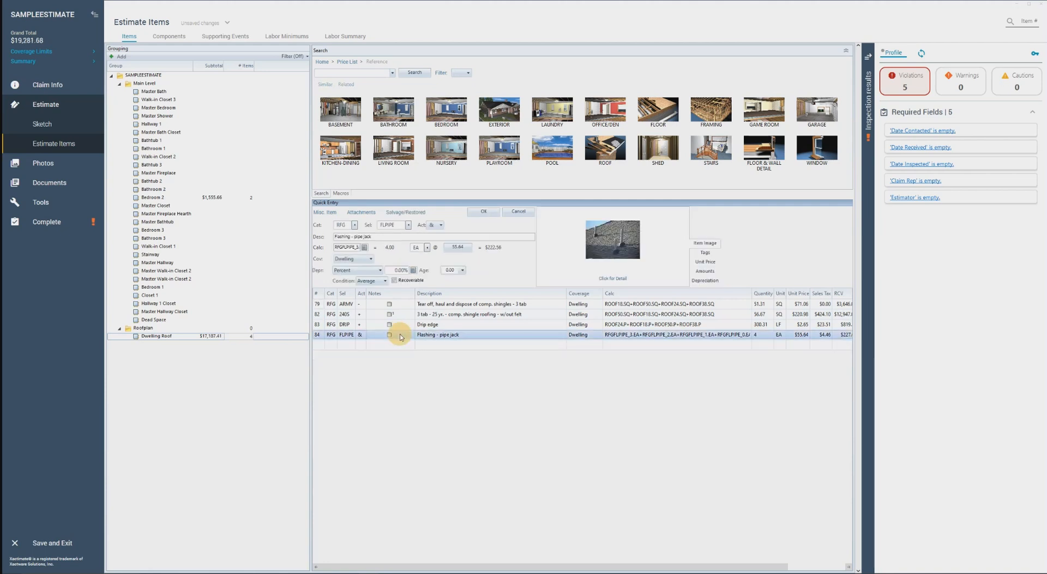
click(401, 305)
drag(401, 318, 402, 339)
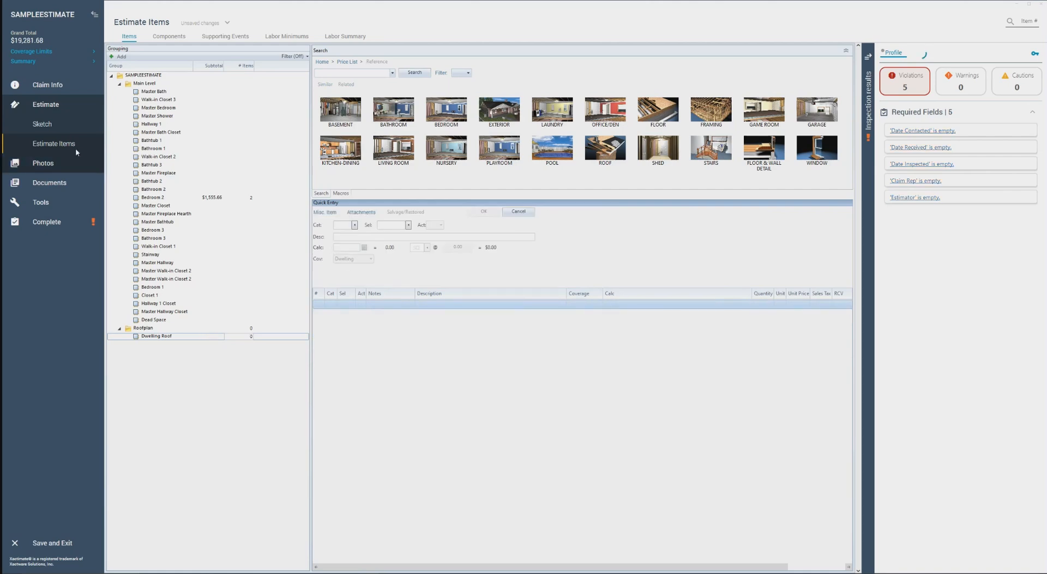
click(60, 122)
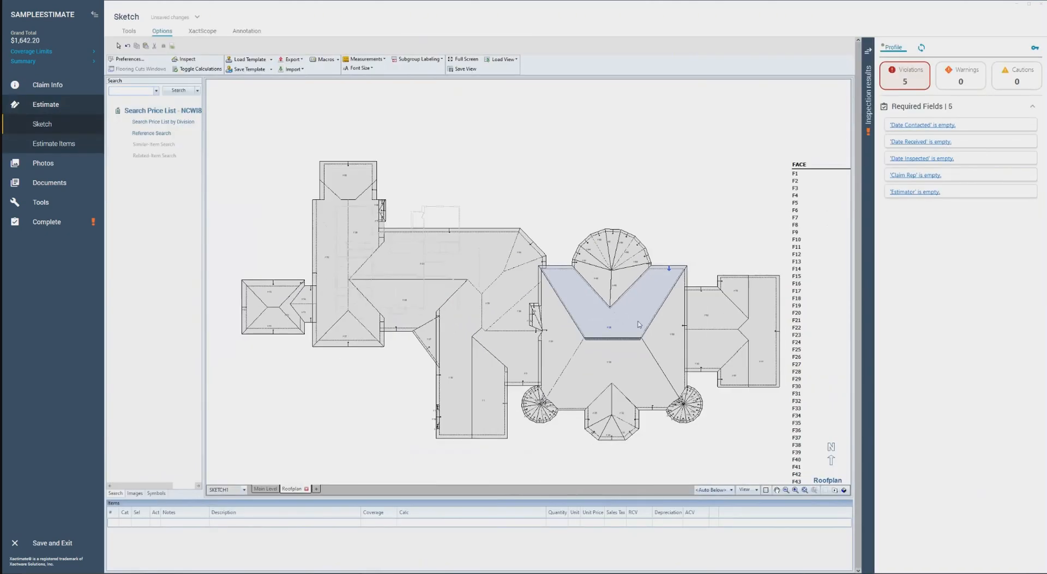